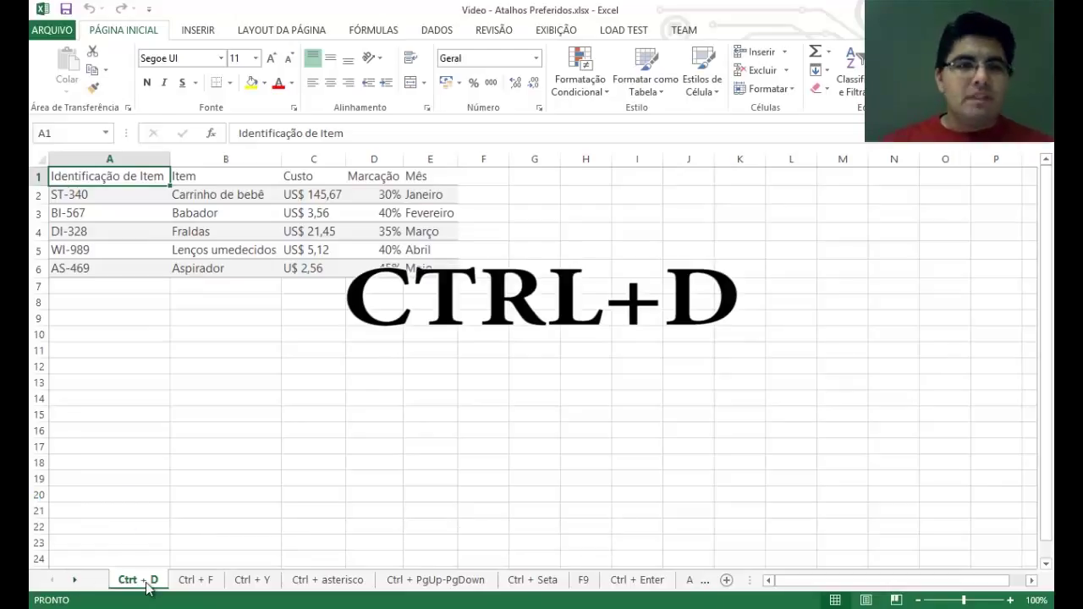
key(Down)
key(Down)
key(Down)
key(Down)
key(Down)
key(Down)
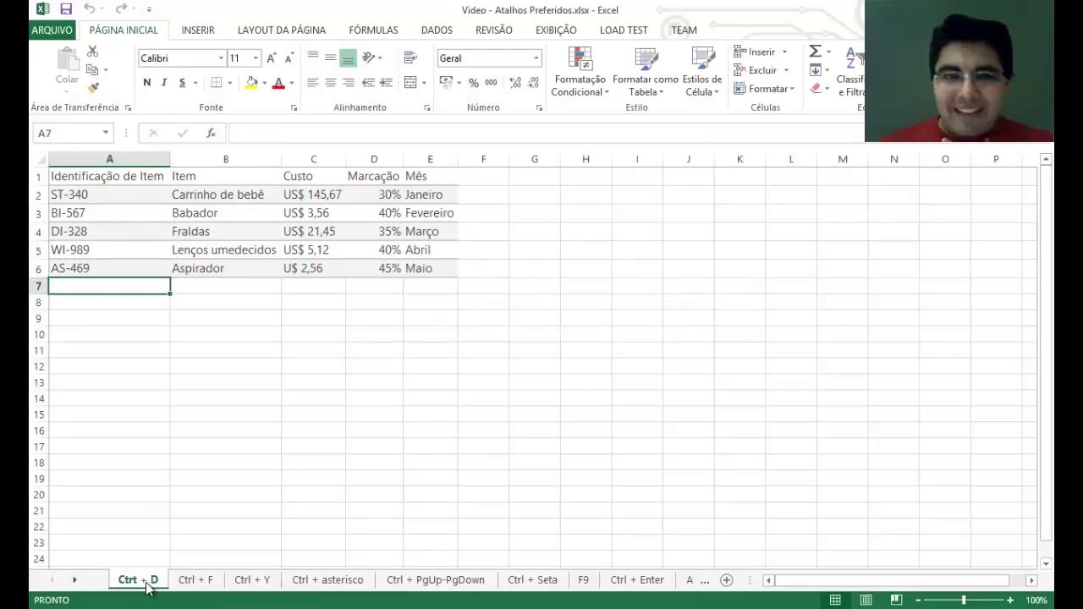
key(Up)
key(Up)
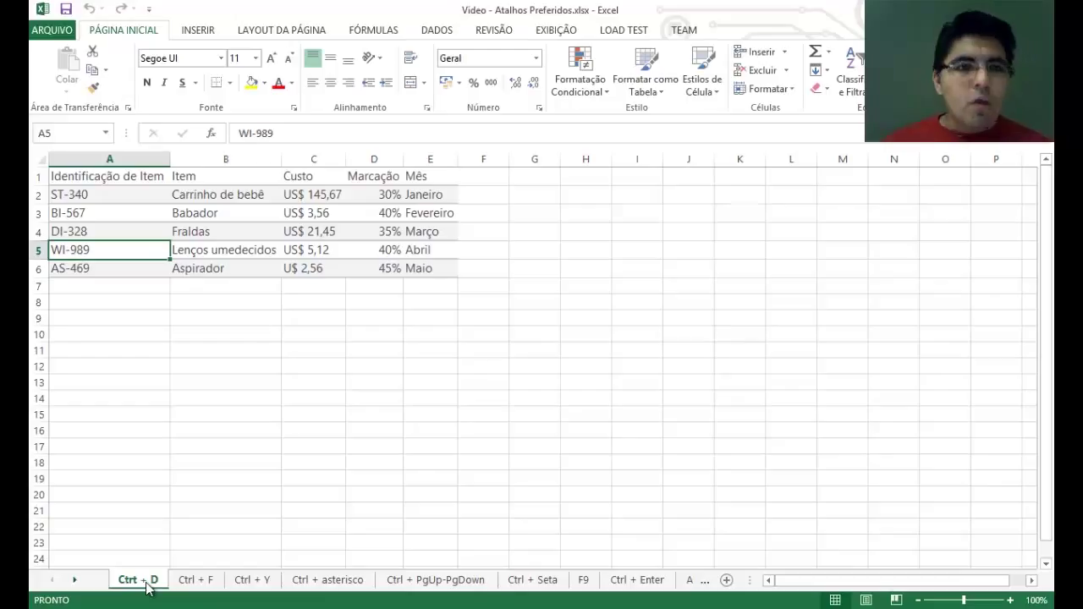
key(Down)
key(Down)
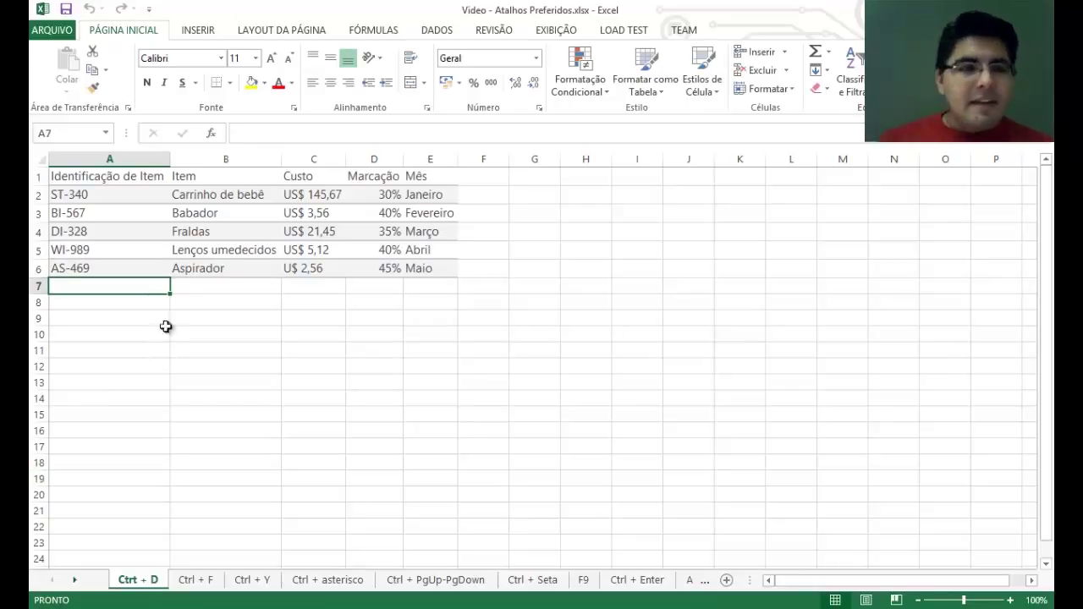
Autofill the item code from A6 down into A7 as a series, and undo the fill
click(149, 268)
key(Right)
key(Right)
key(Right)
key(Left)
key(Left)
key(Left)
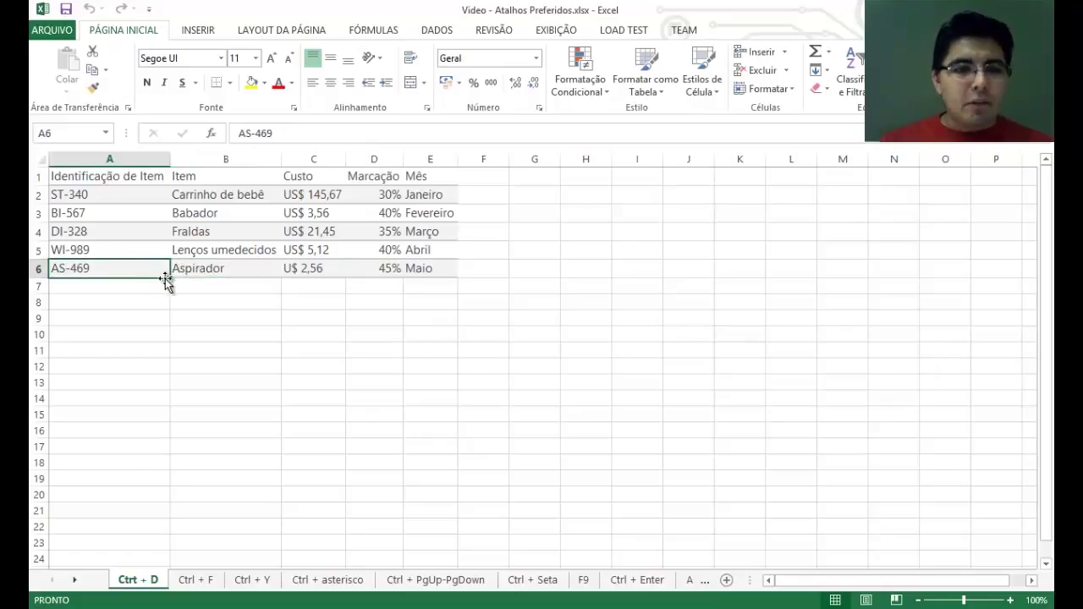
drag(168, 279, 170, 292)
click(158, 288)
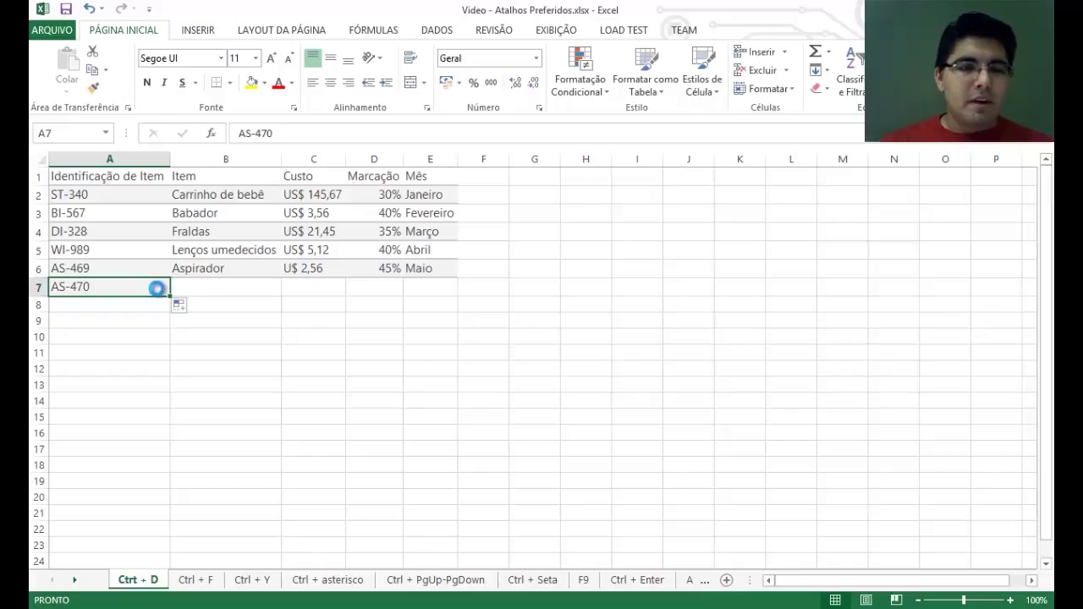
key(ctrl+z)
Copy the item code from A6, paste it into A7, and undo the paste
key(ctrl+c)
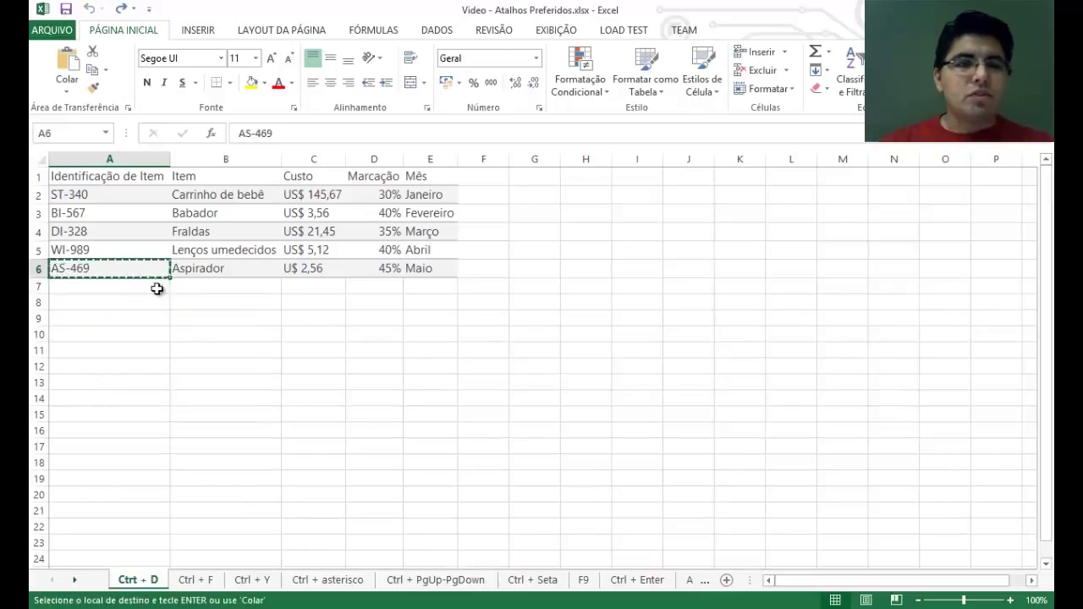
click(156, 288)
key(ctrl+v)
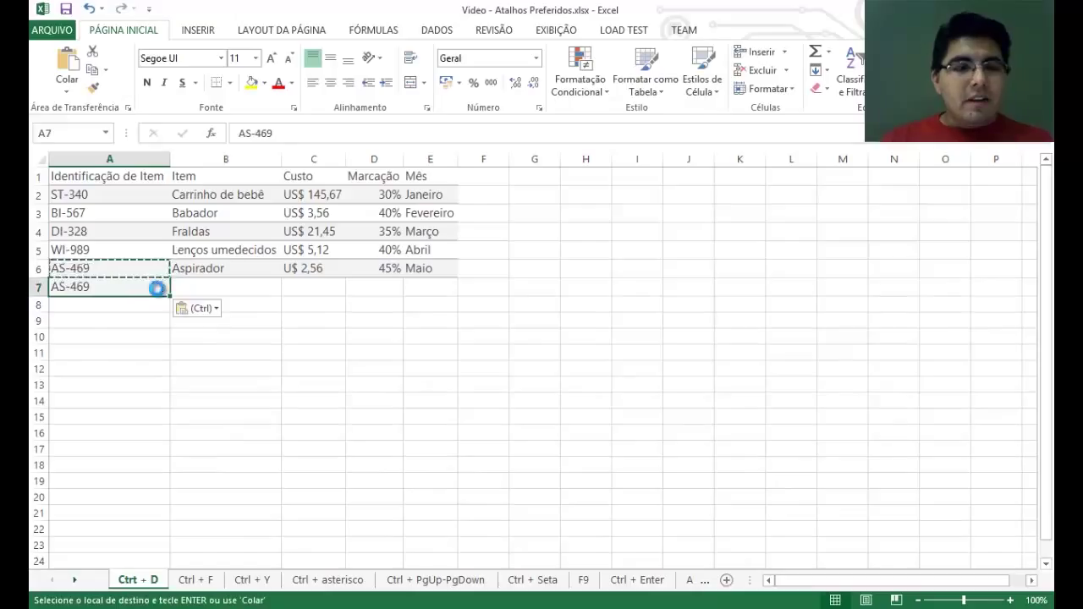
key(ctrl+z)
key(Up)
key(Down)
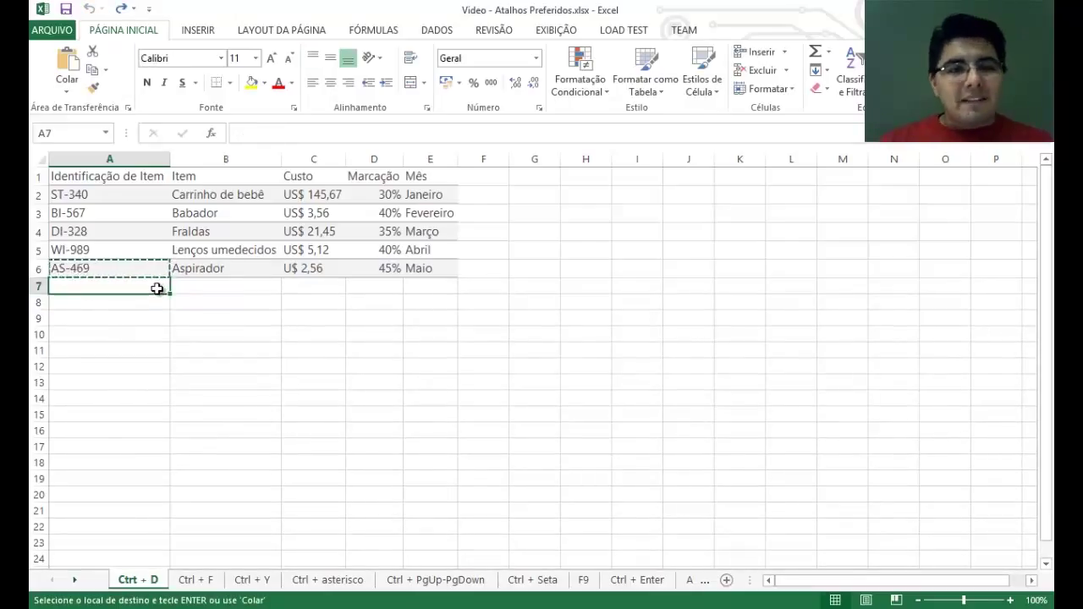
key(Escape)
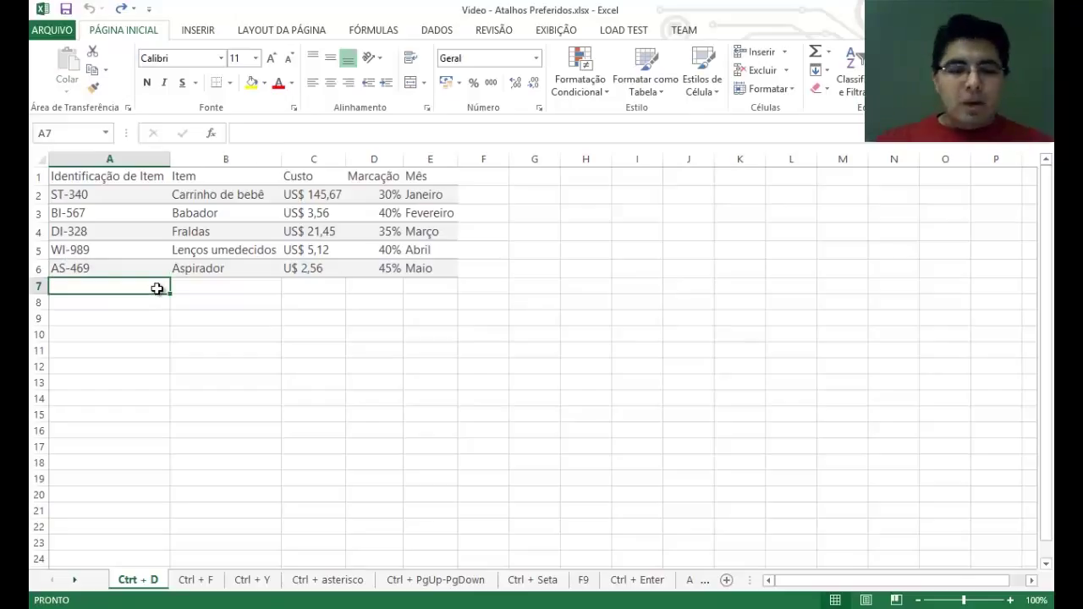
Fill A7 through E7 one cell at a time with the contents of the cells directly above in row 6
key(ctrl+d)
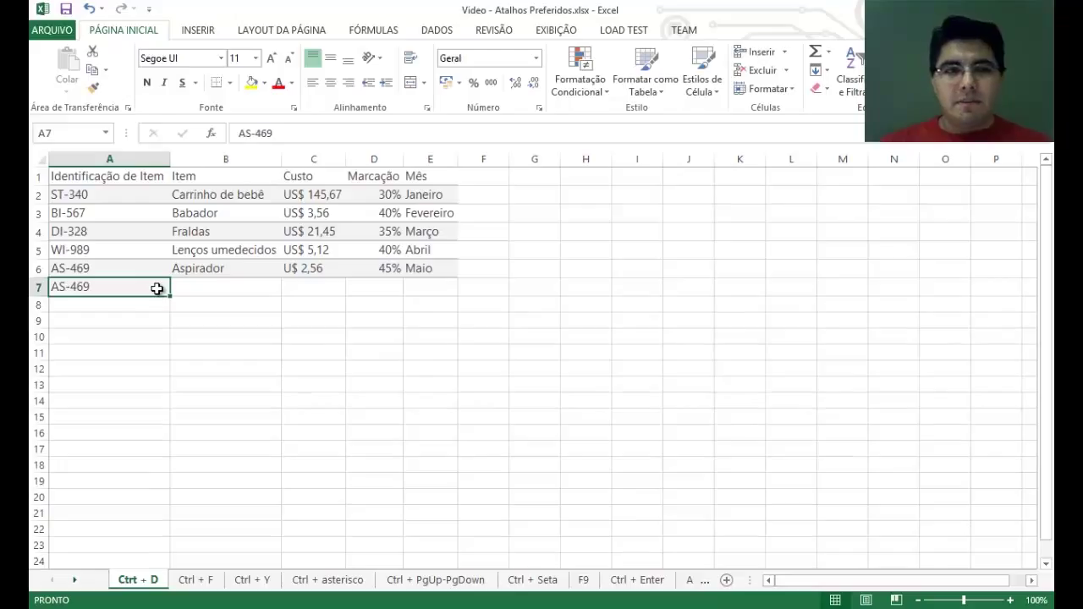
key(Right)
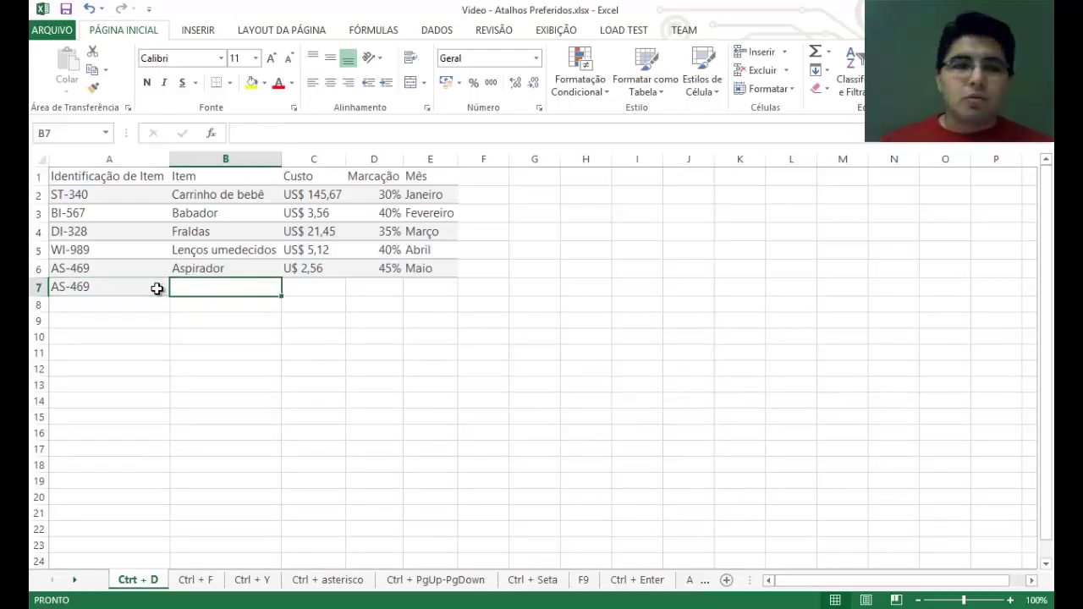
key(ctrl+d)
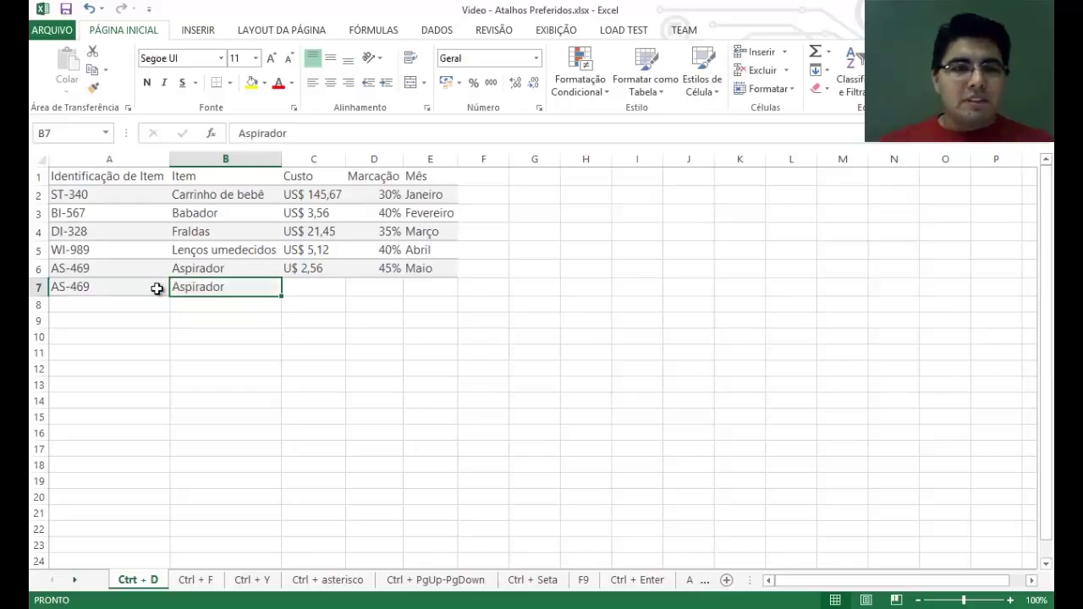
key(Tab)
key(ctrl+d)
key(Tab)
key(ctrl+d)
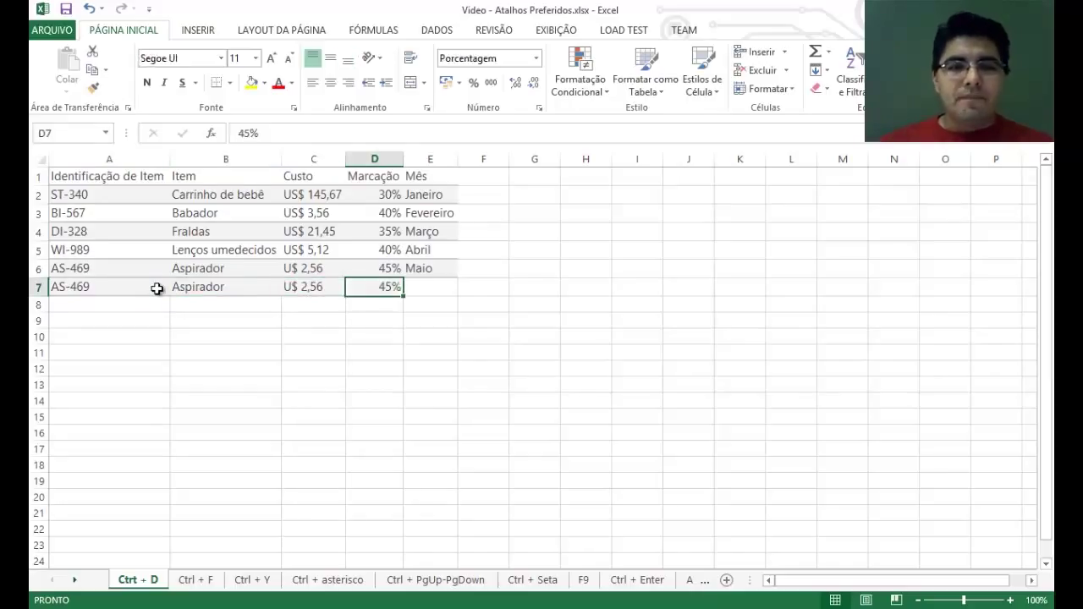
key(Tab)
key(ctrl+d)
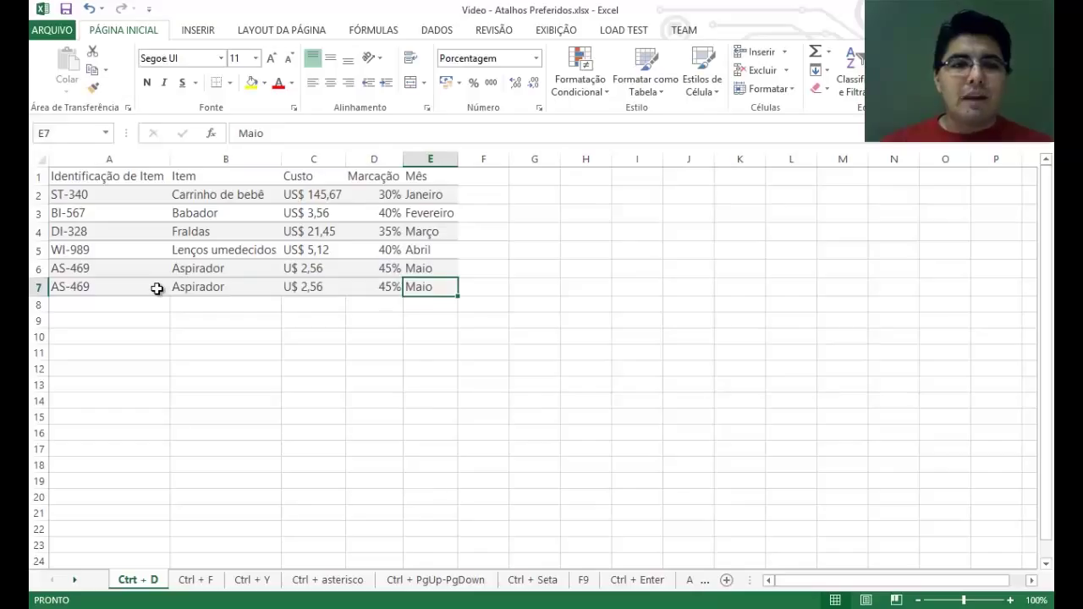
Clear the contents of the duplicated record in A7:E7
key(shift+Left)
key(shift+Left)
key(shift+Left)
key(shift+Left)
key(Delete)
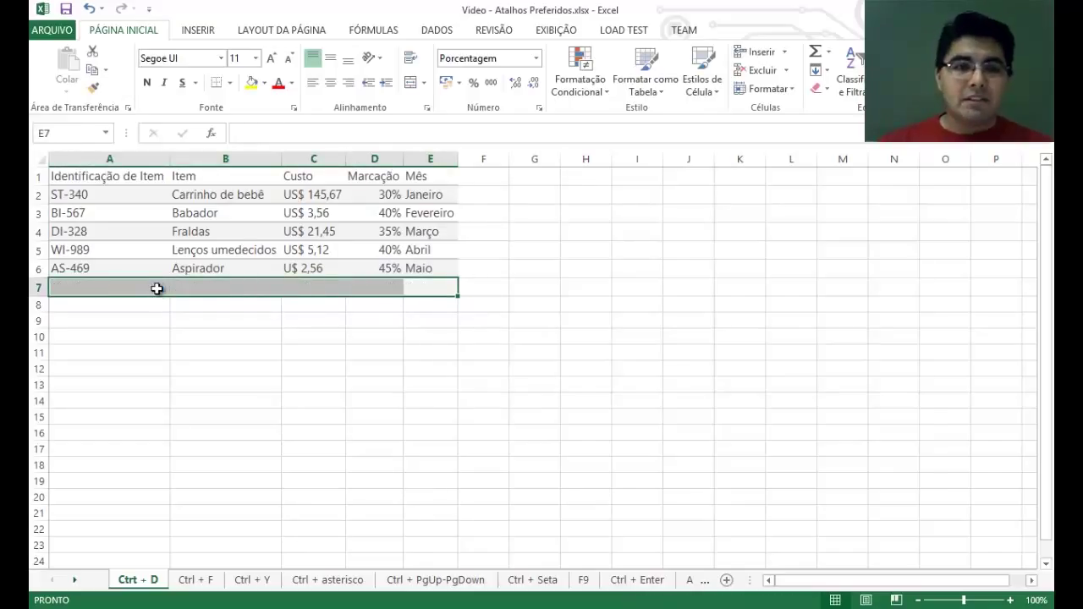
Undo the clearing and the cell-by-cell fills in row 7
key(Left)
key(ctrl+z)
key(ctrl+z)
key(ctrl+z)
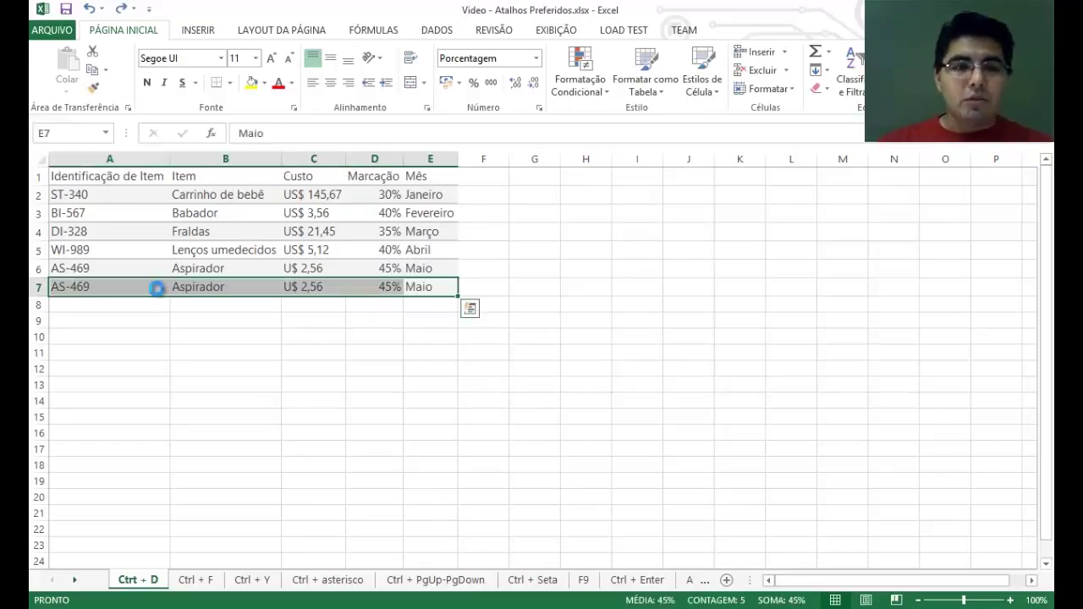
key(Left)
key(Left)
key(ctrl+z)
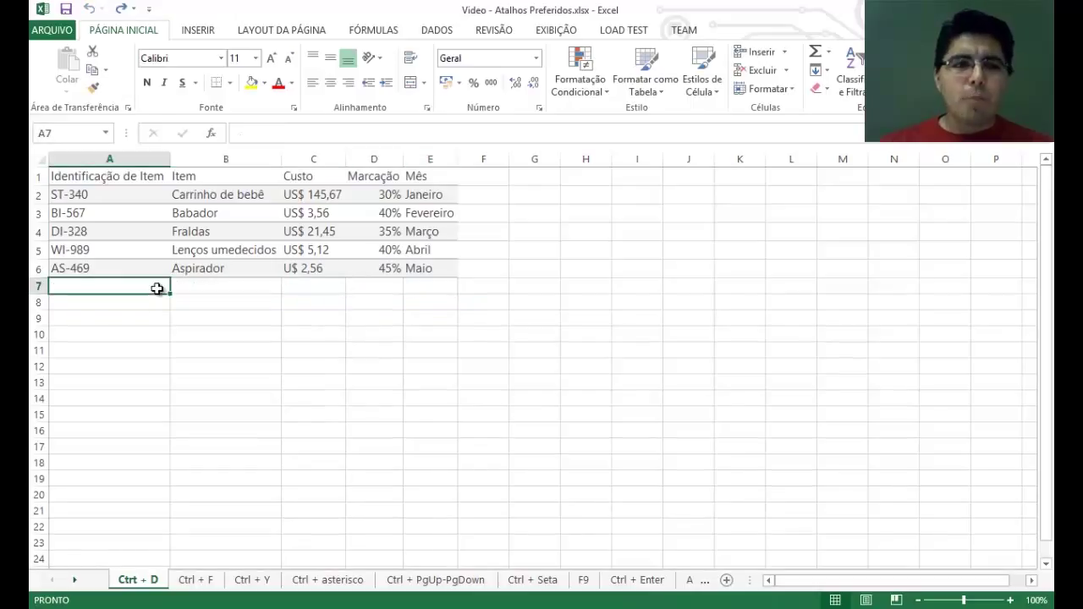
Fill the whole range A7:E7 down from row 6 in a single operation
key(shift+Right)
key(shift+Right)
key(shift+Right)
key(shift+Right)
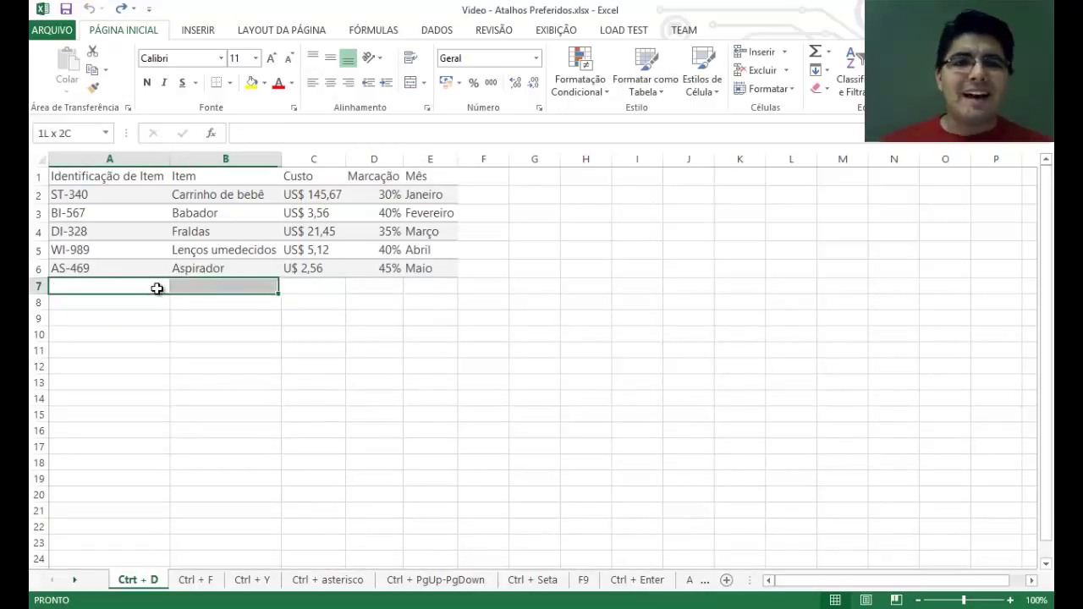
key(ctrl+d)
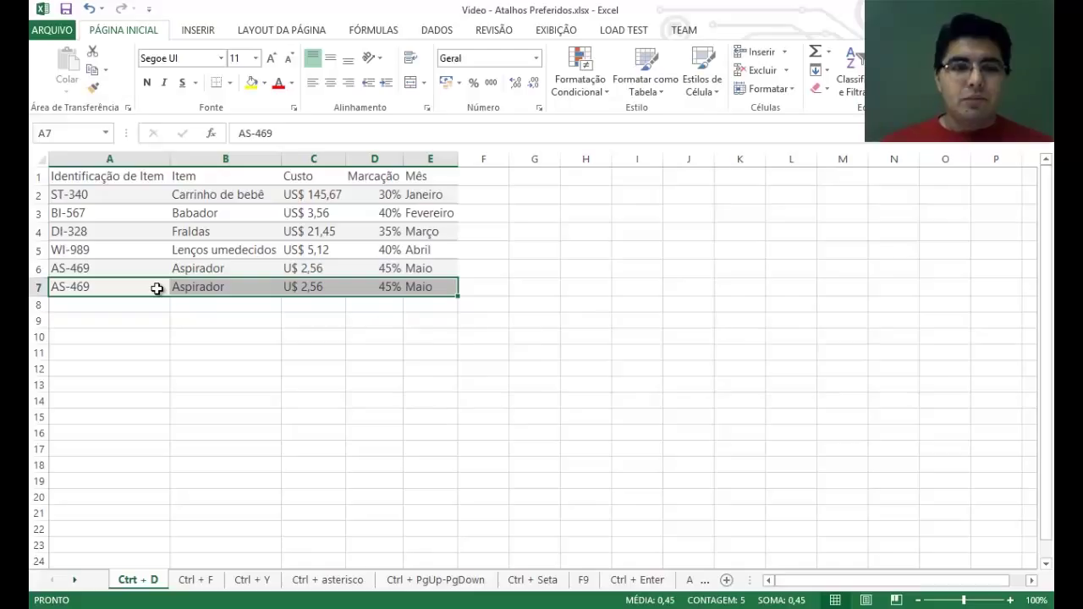
key(ctrl+q)
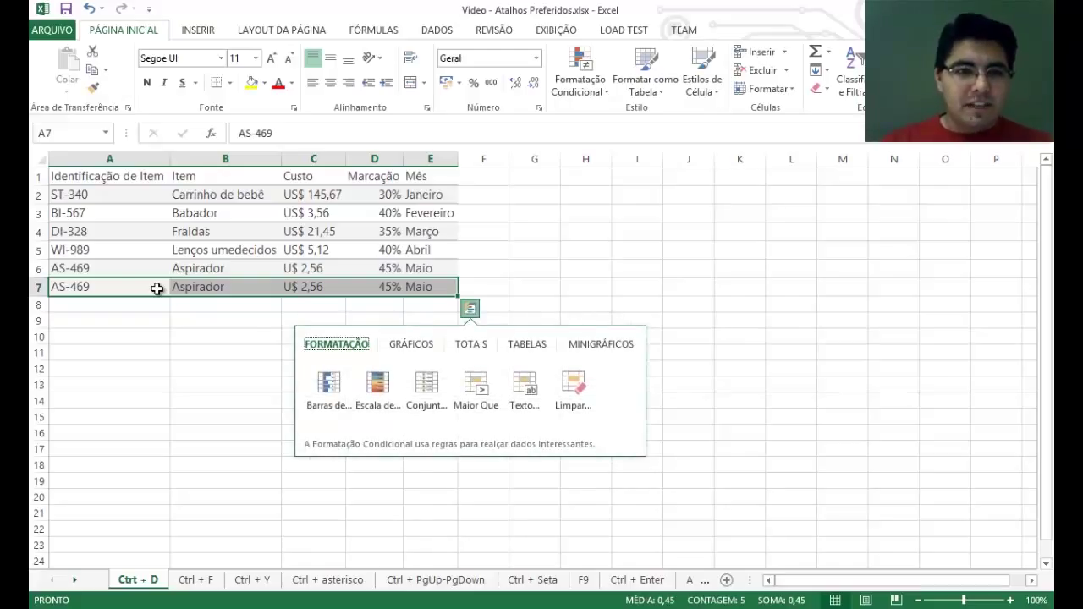
key(Escape)
click(146, 286)
key(shift+Right)
key(shift+Right)
key(shift+Right)
key(shift+Right)
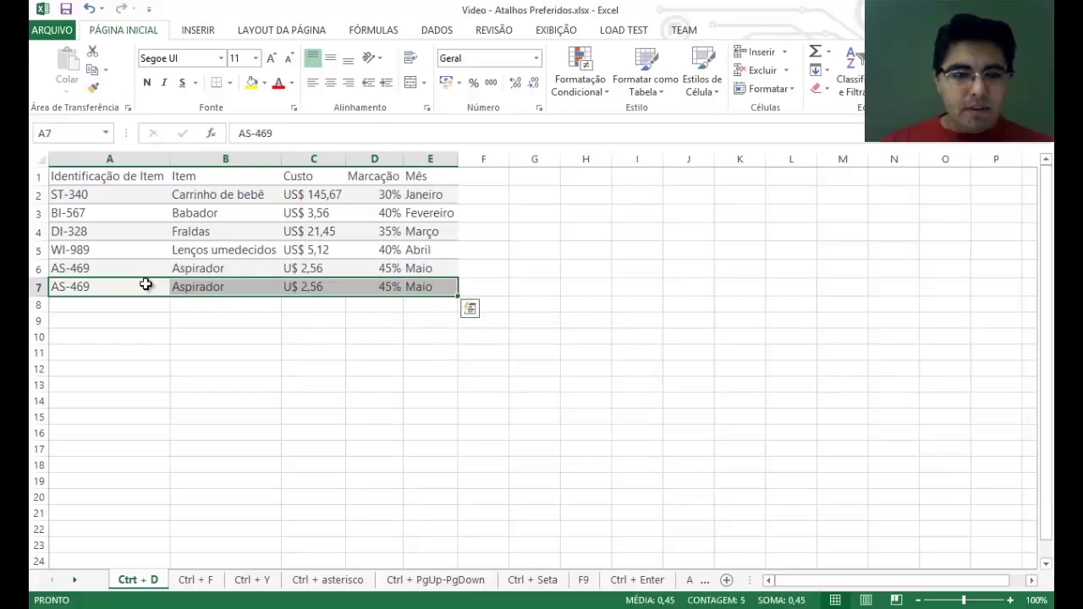
Undo the fill of A7:E7 and return to cell A7
key(ctrl+z)
key(Up)
key(Down)
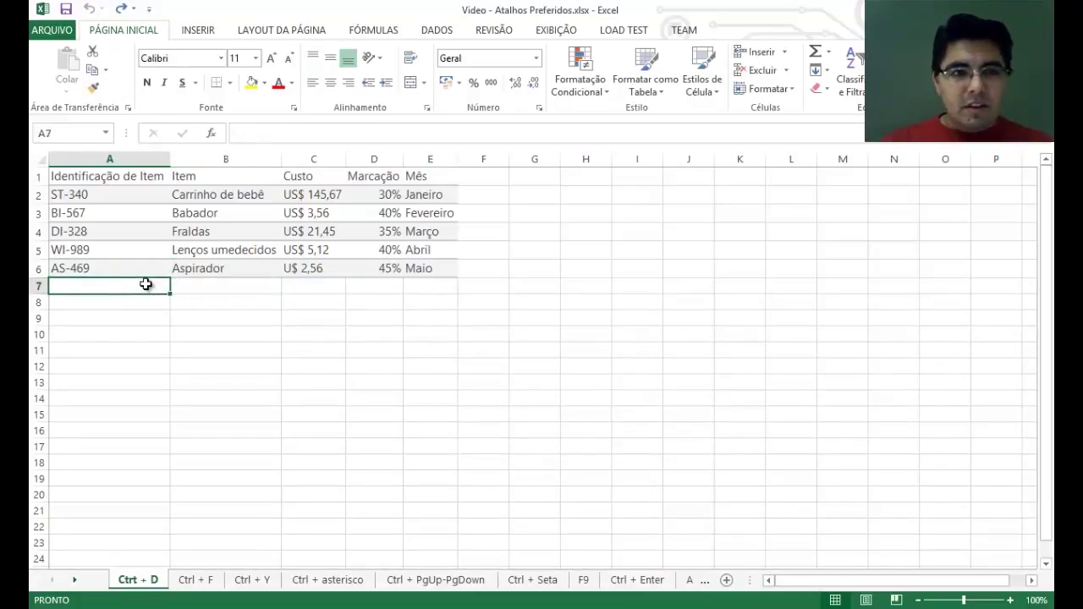
Duplicate the last record of the table into A7:E7 by filling the range down from row 6
key(shift+Right)
key(shift+Right)
key(shift+Right)
key(shift+Right)
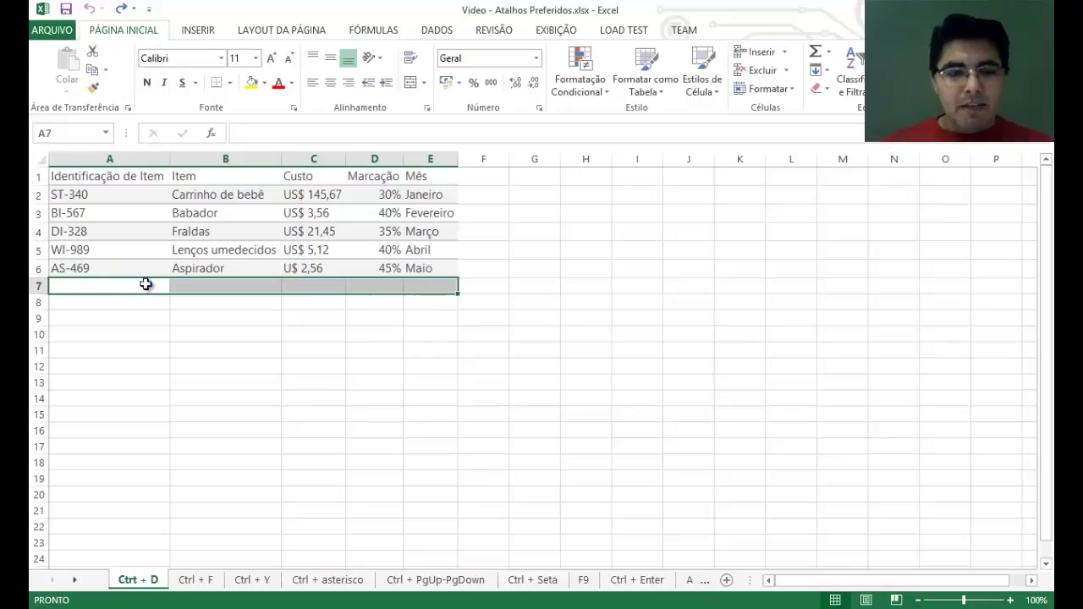
key(ctrl+d)
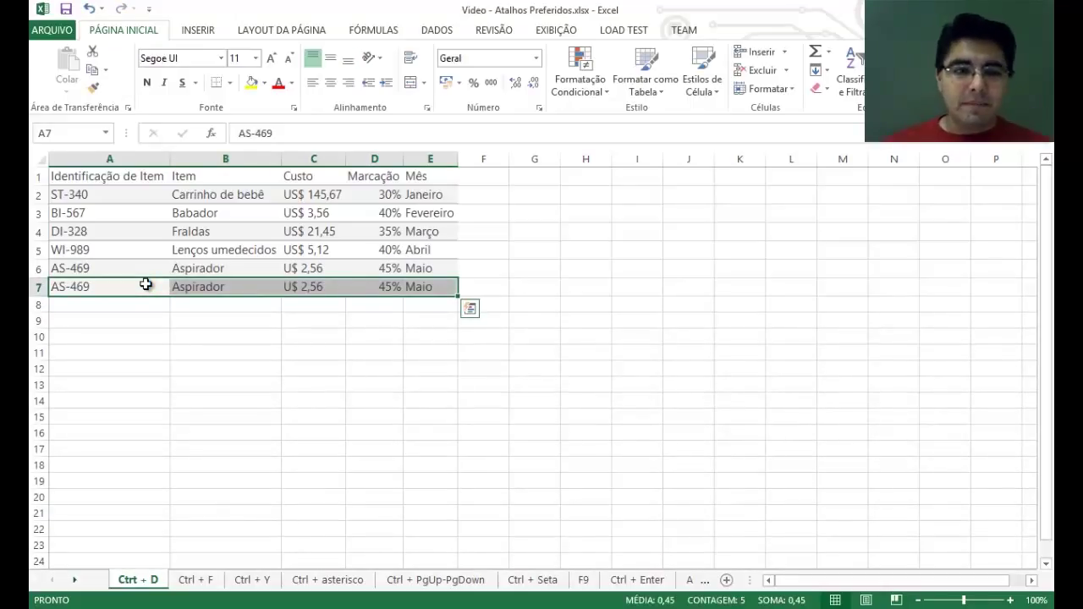
key(ctrl+d)
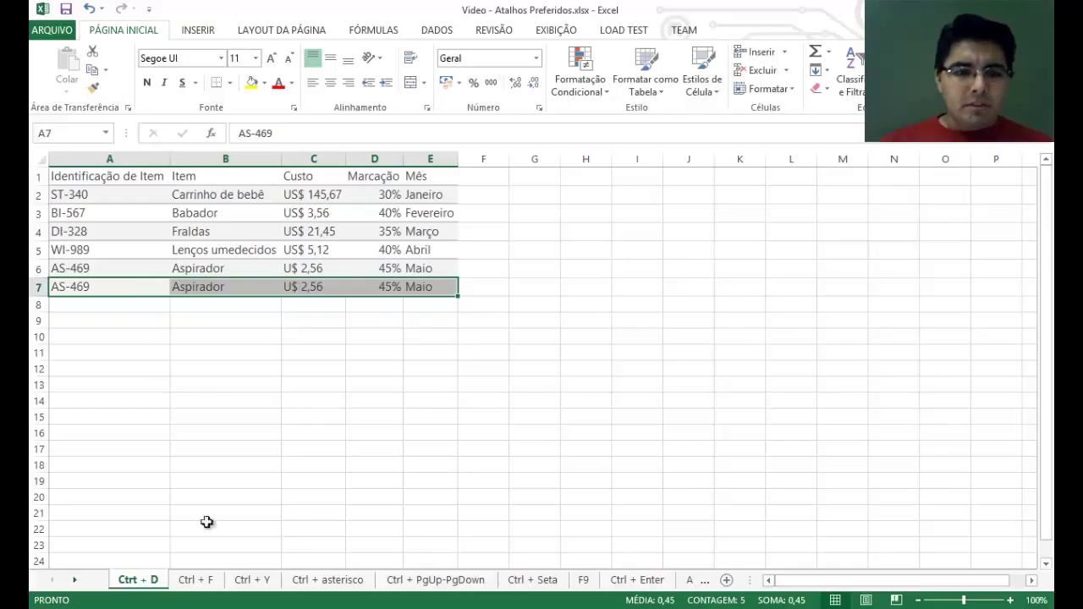
Switch to the Ctrl + F sheet and select cell A7, the first empty cell below the item codes
click(199, 580)
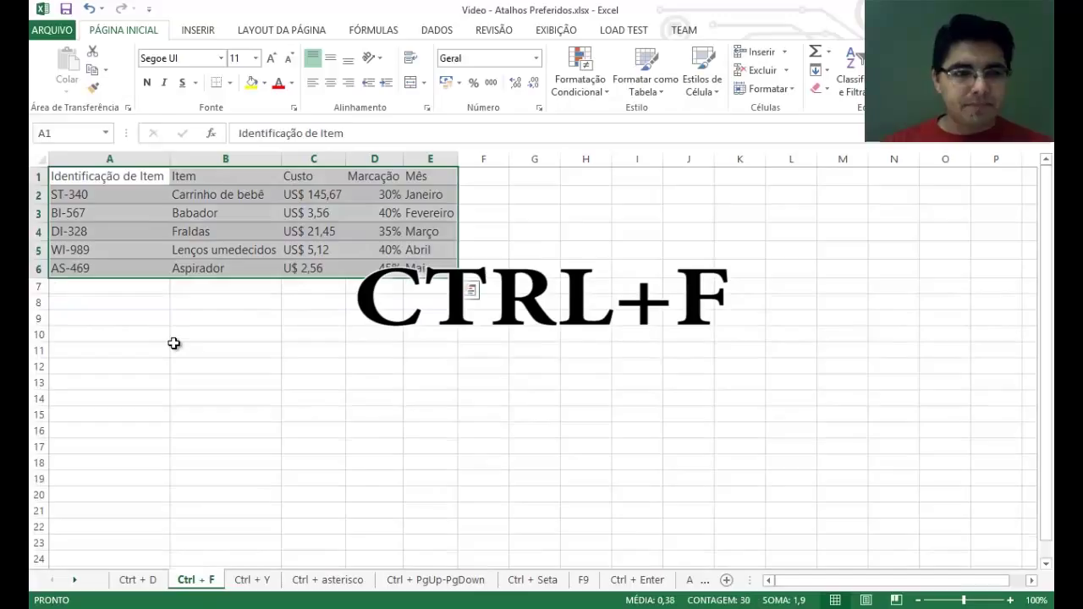
key(Down)
key(Down)
key(Down)
key(Down)
key(Down)
key(Down)
key(Down)
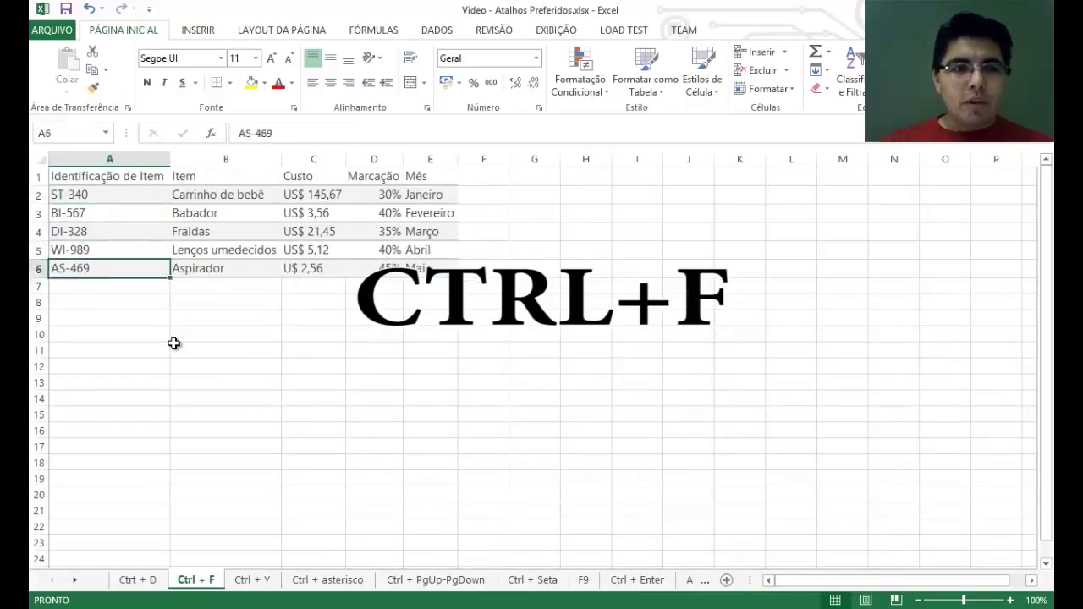
key(Up)
key(Up)
key(Down)
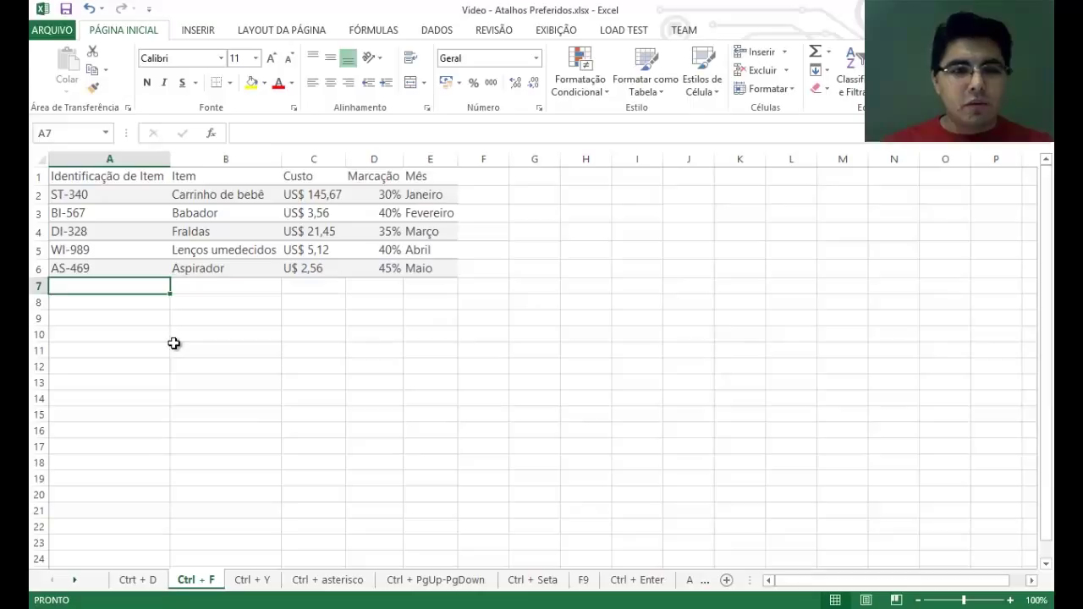
Fill A7 down with the item code from A6, including its formatting, and undo the fill
key(ctrl+d)
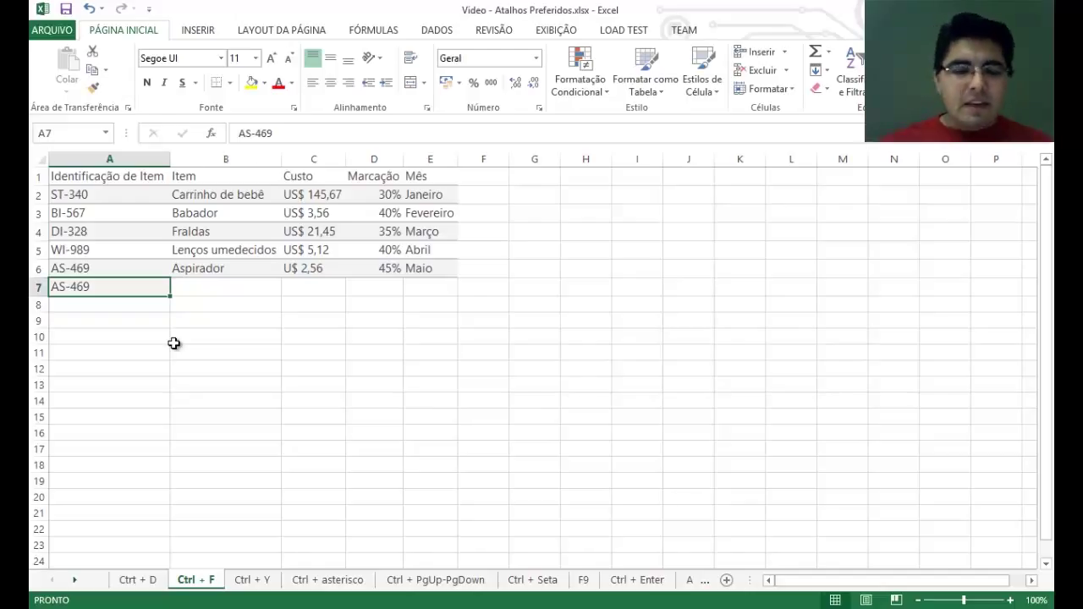
key(ctrl+z)
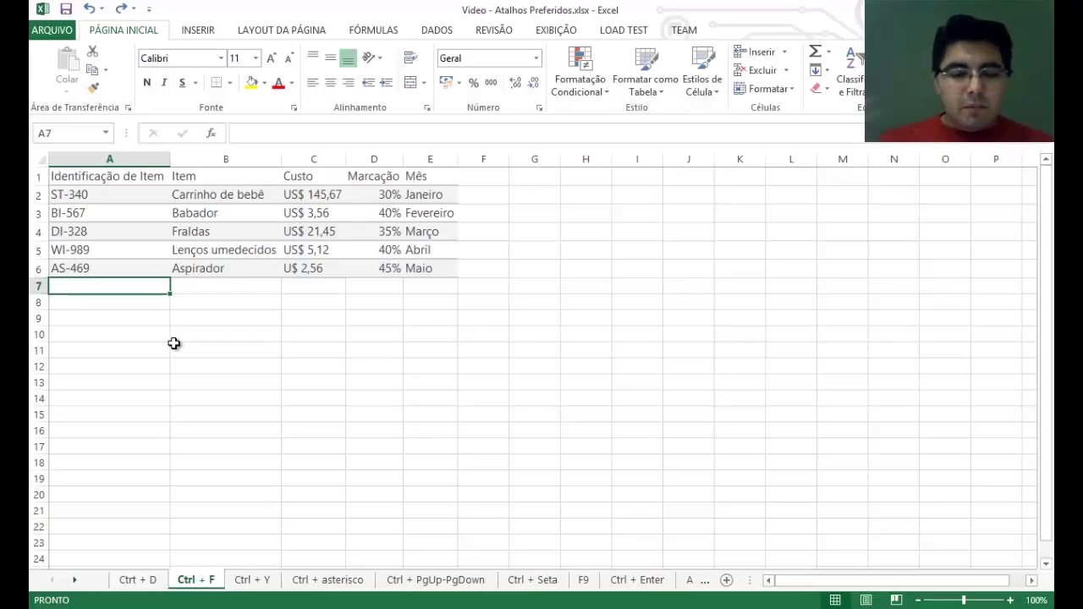
Bring only the content from the cells above into A7 and B7, extending the item name in B7 to "Aspirador de pó"
key(ctrl+apostrophe)
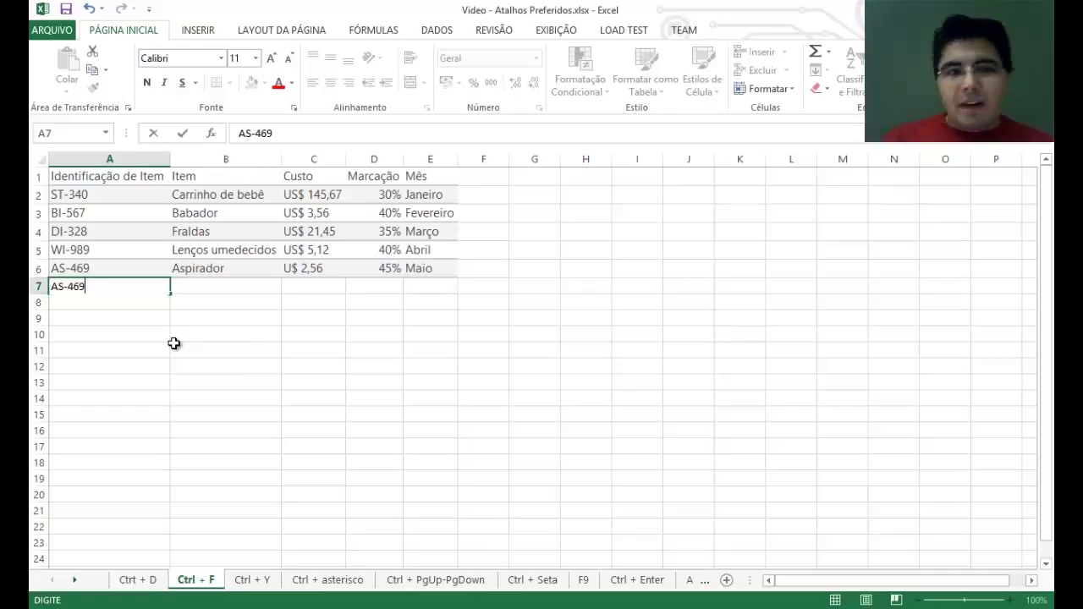
key(Tab)
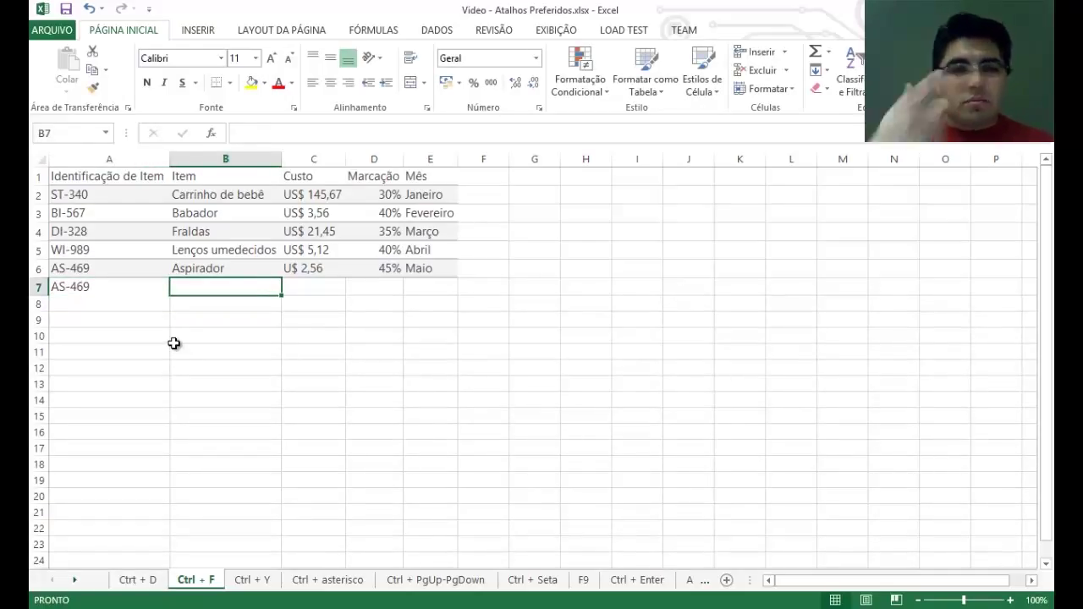
key(ctrl+apostrophe)
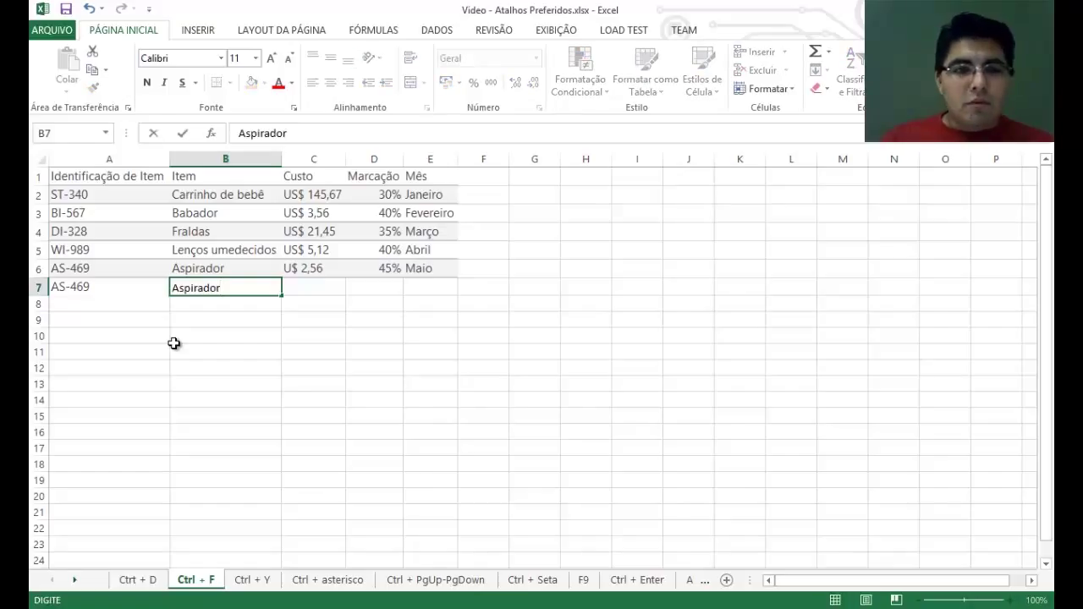
text(e)
key(BackSpace)
text(de p)
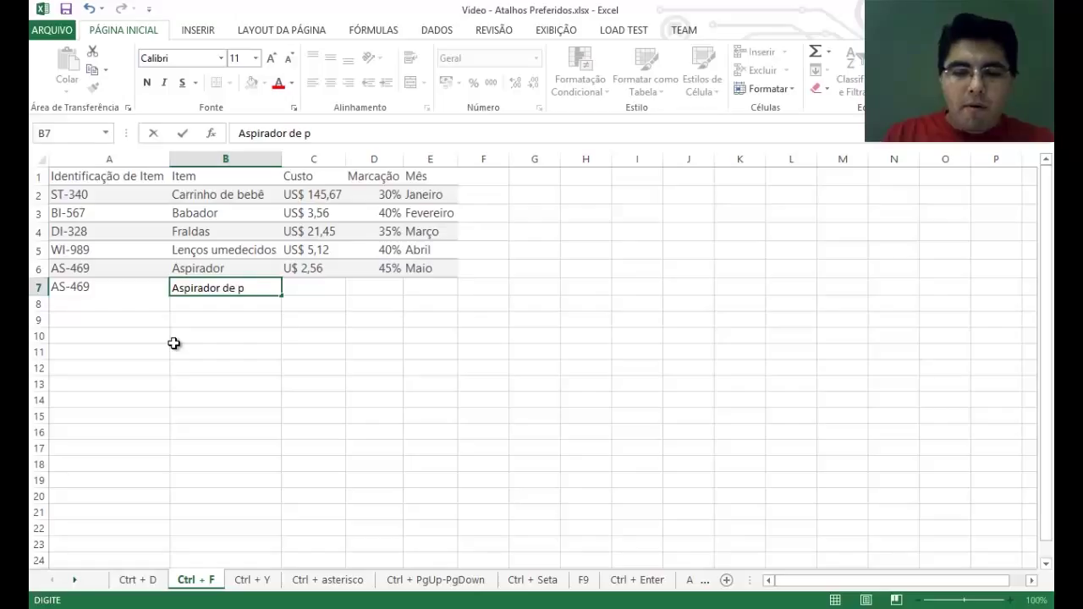
text(ó)
key(ctrl+Return)
key(Right)
key(Right)
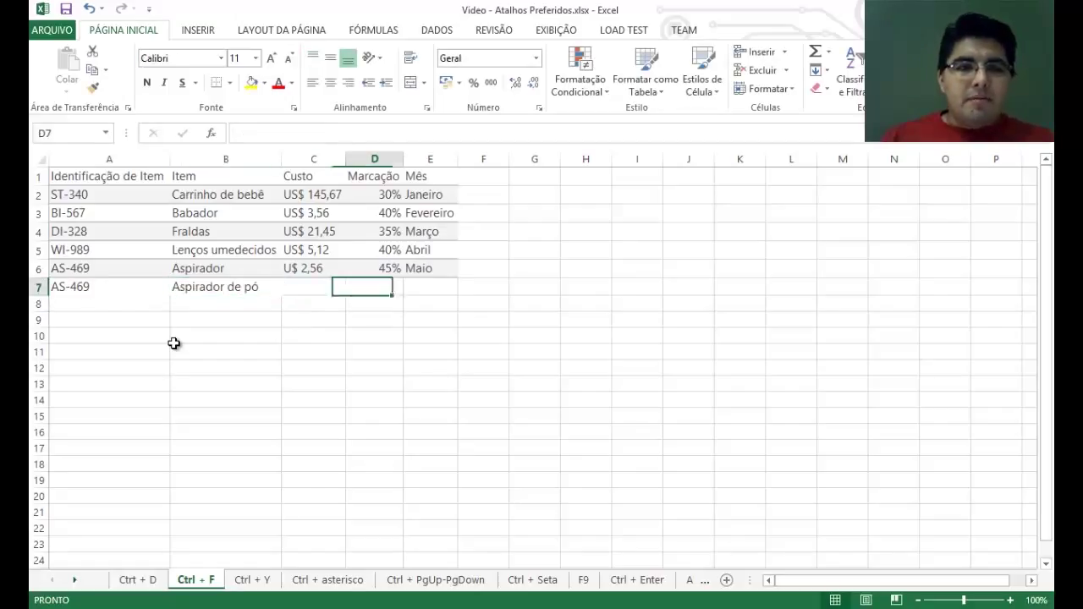
Copy only the content of the cost, markup and month cells from row 6 into C7, D7 and E7
key(Left)
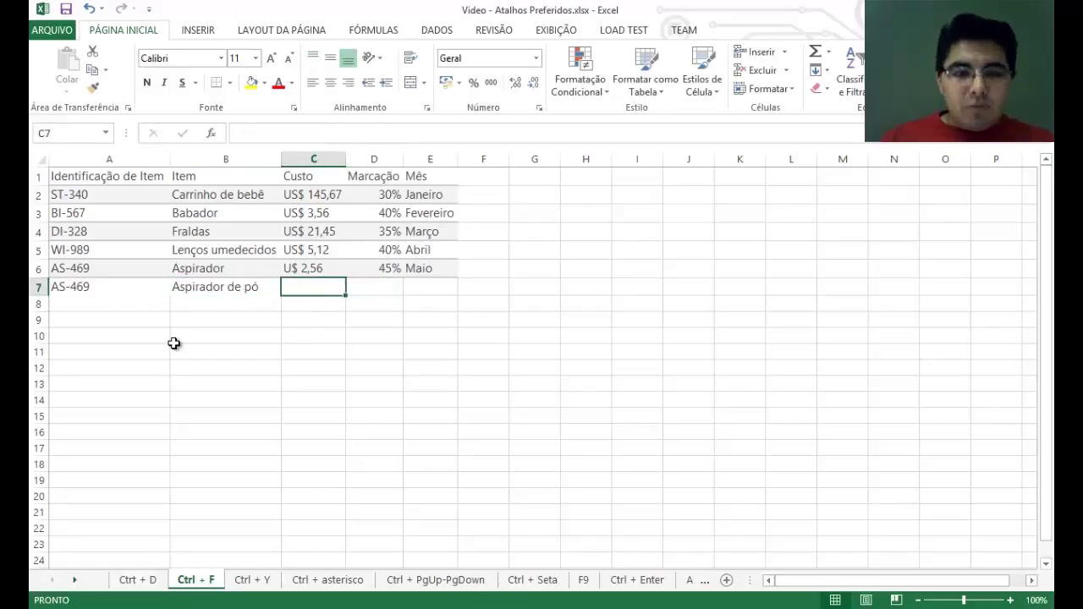
key(ctrl+apostrophe)
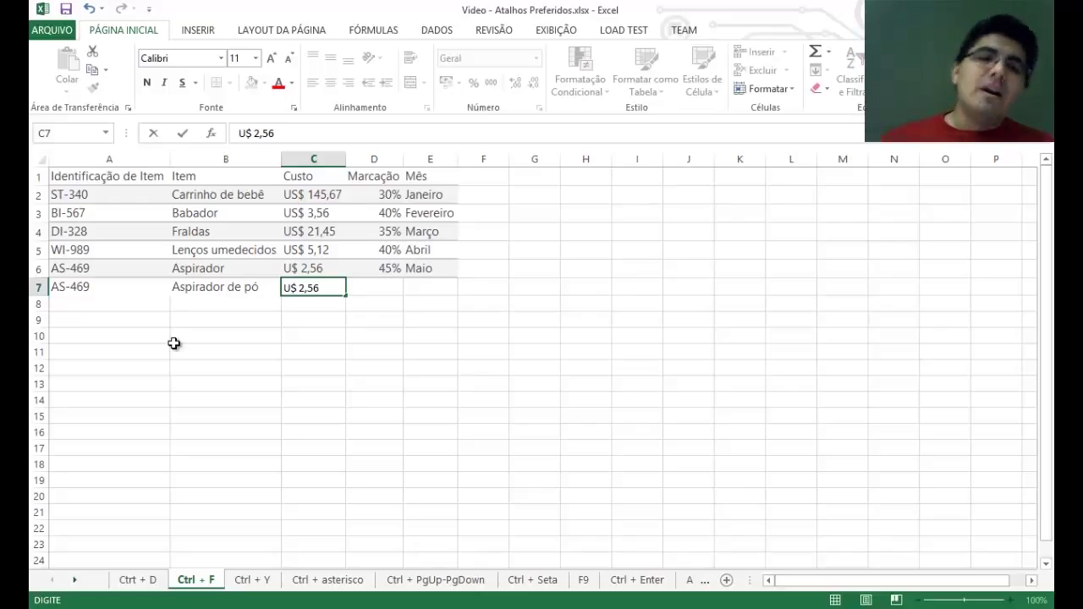
key(Escape)
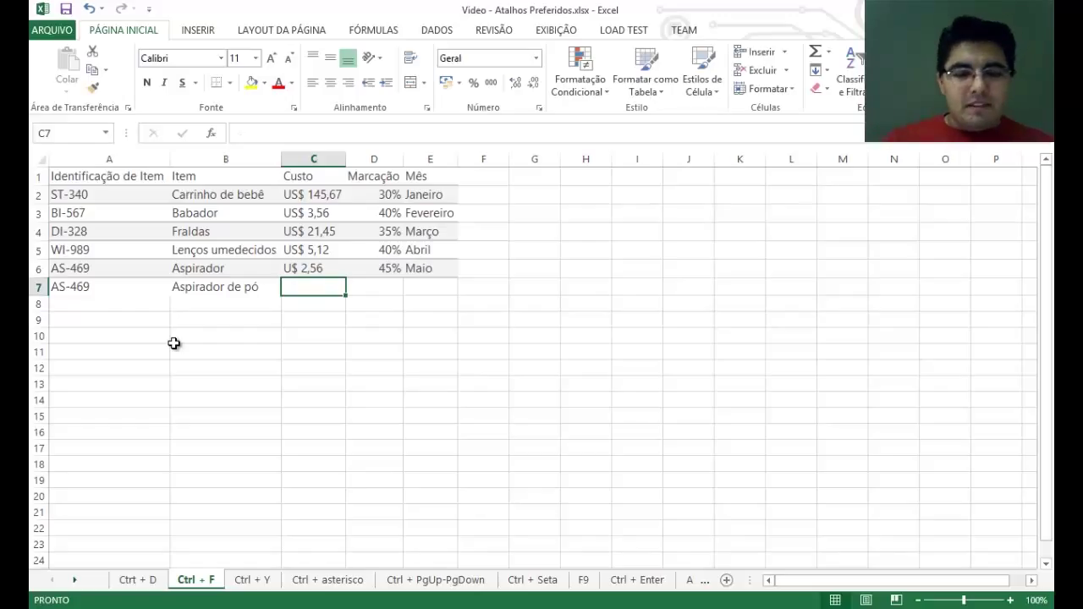
key(ctrl+apostrophe)
key(Tab)
key(ctrl+apostrophe)
key(Tab)
key(ctrl+apostrophe)
key(Return)
key(Up)
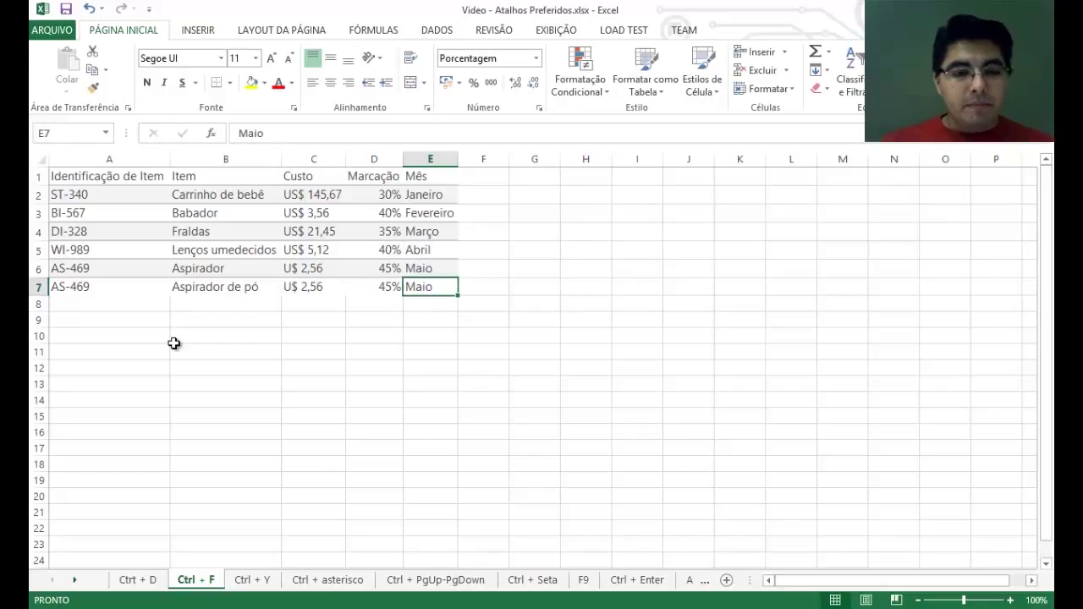
Switch to the Ctrl + Y sheet and repeat the fill cell by cell across A7:E7 to duplicate the last record
key(ctrl+Page_Down)
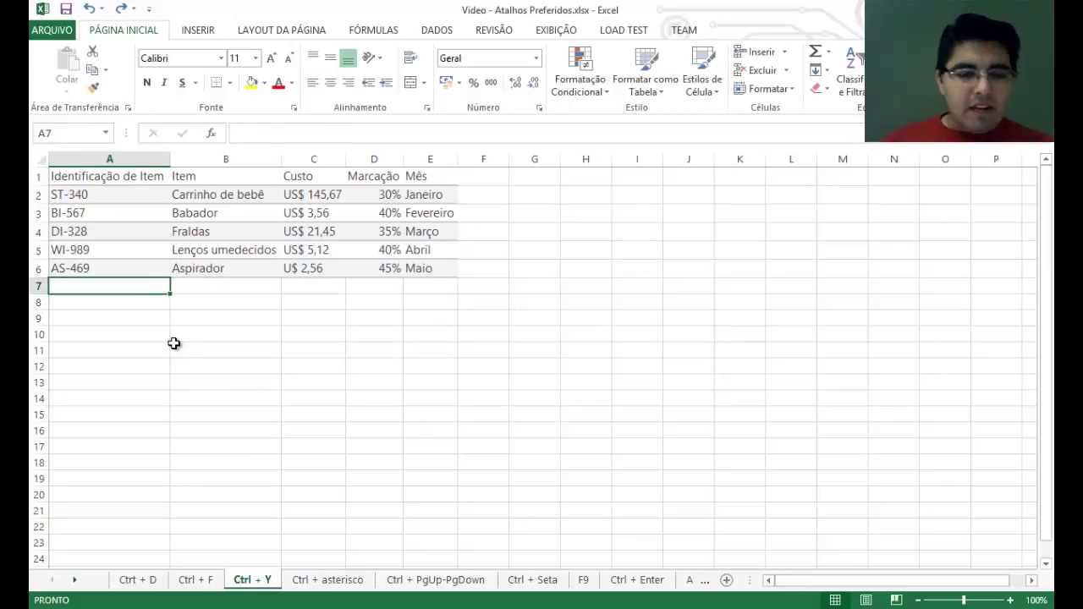
key(ctrl+y)
key(Right)
key(ctrl+y)
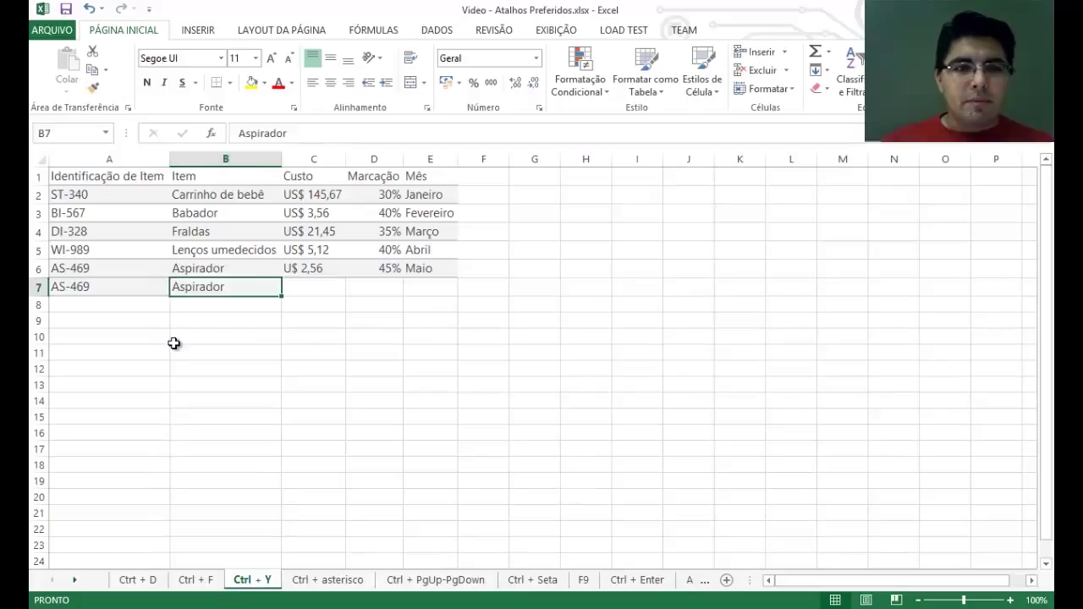
key(Right)
key(ctrl+y)
key(Right)
key(ctrl+y)
key(Right)
key(ctrl+y)
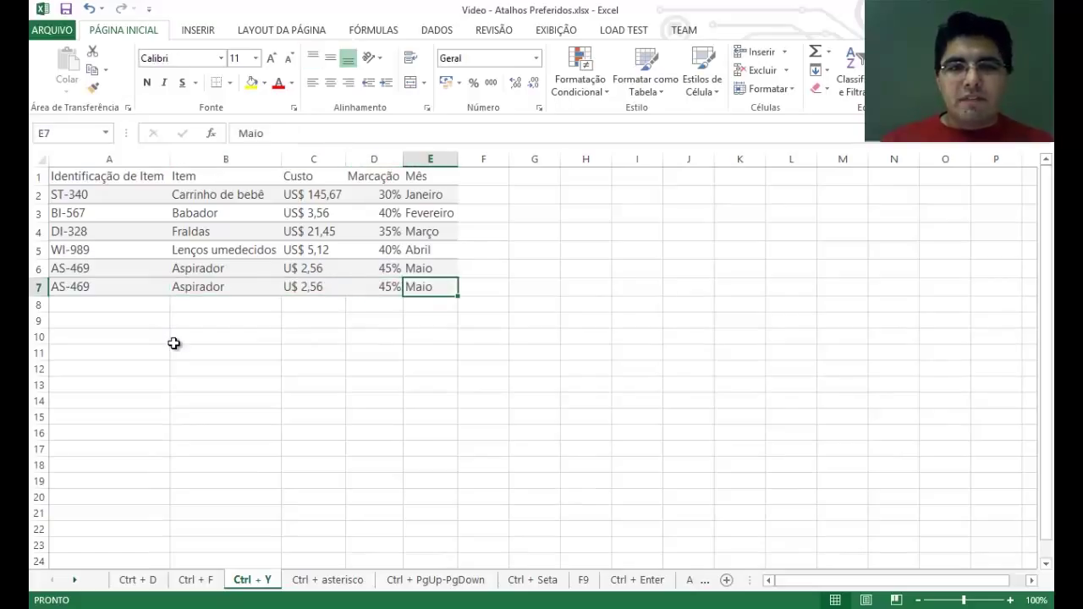
Undo all five fills in row 7, back to an empty A7
key(ctrl+z)
key(ctrl+z)
key(ctrl+z)
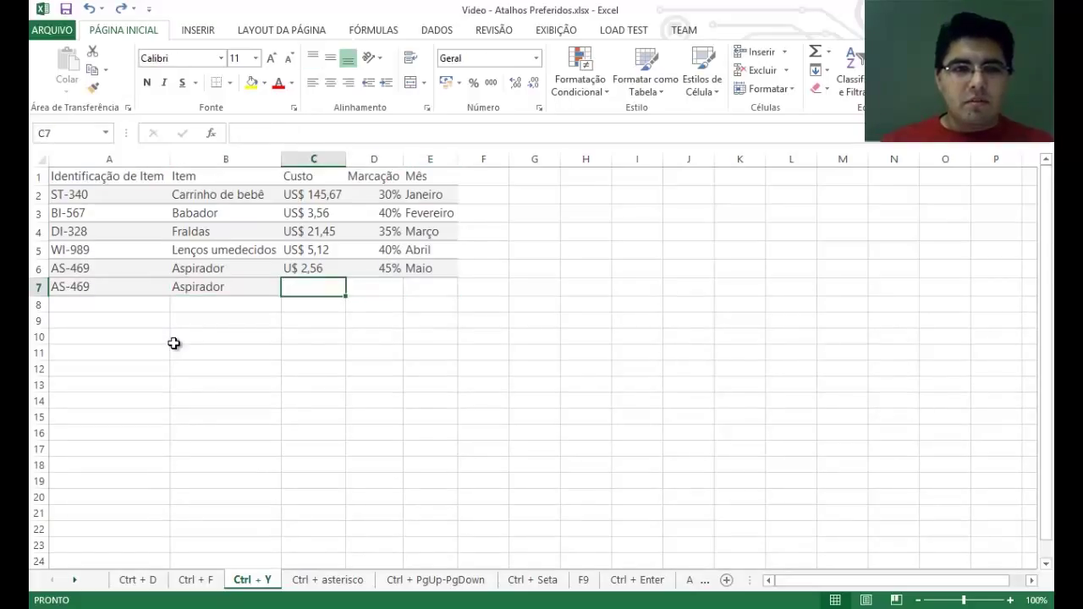
key(ctrl+z)
key(ctrl+z)
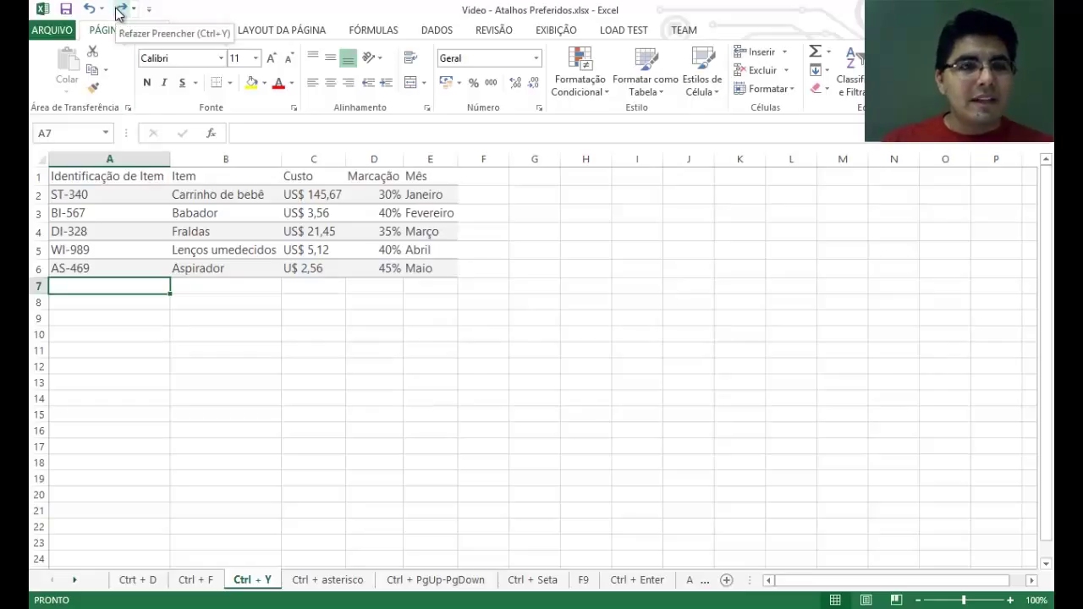
Redo the fills one cell at a time from A7 through E7
key(ctrl+y)
key(Right)
key(ctrl+y)
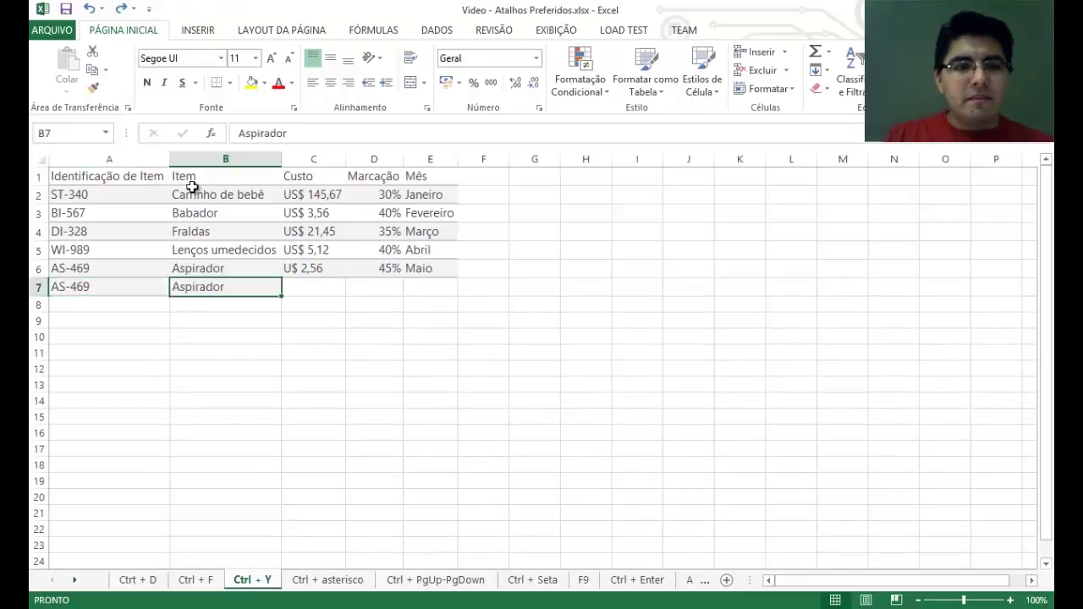
key(Right)
key(ctrl+y)
key(Right)
key(ctrl+y)
key(Right)
key(ctrl+y)
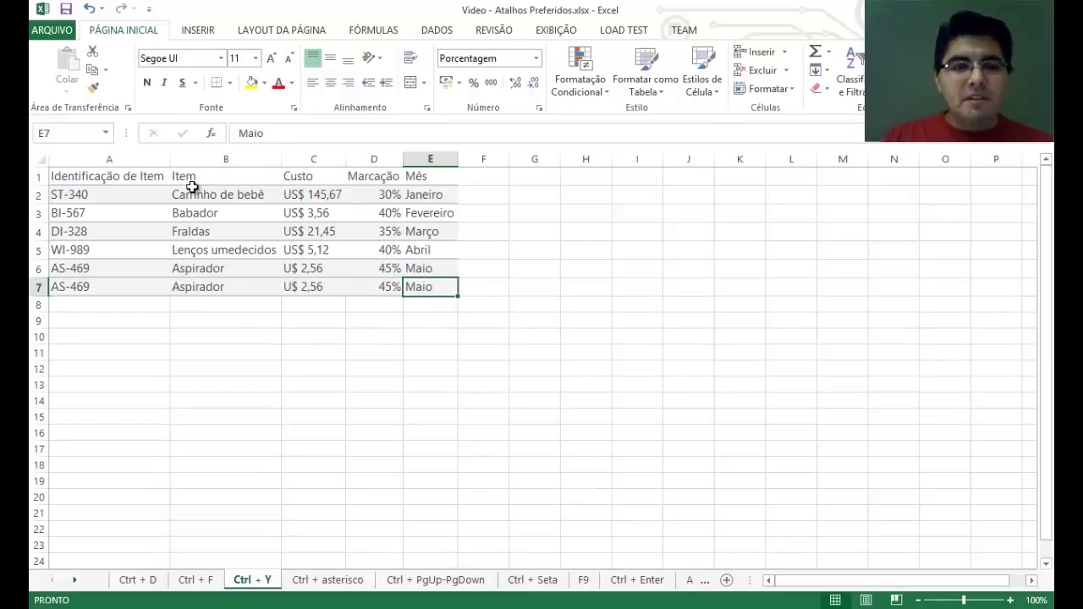
Undo the redone fills in row 7 in one run
key(ctrl+z)
key(ctrl+z)
key(ctrl+z)
key(ctrl+z)
key(ctrl+z)
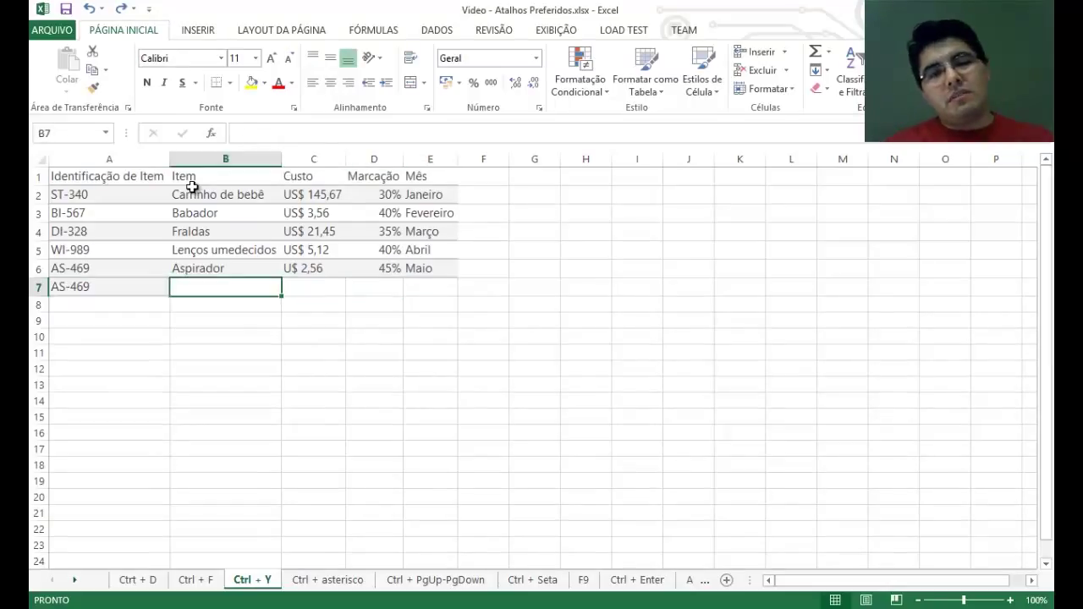
Restore the undone row 7 fills with five consecutive redos
key(ctrl+y)
key(ctrl+y)
key(ctrl+y)
key(ctrl+y)
key(ctrl+y)
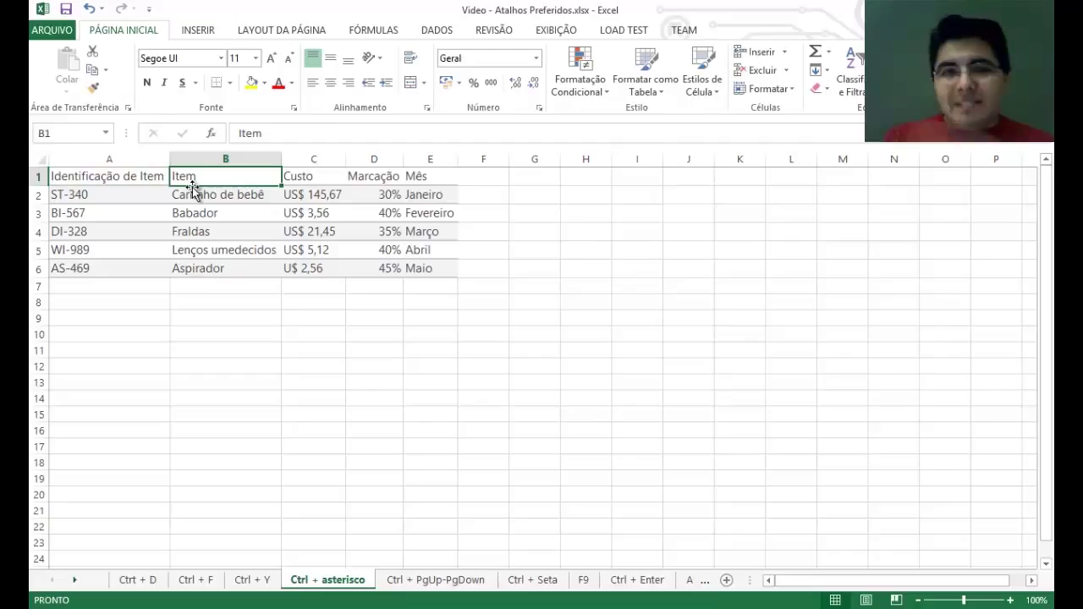
Select the table's entire data region A1:E6 starting from A1, and return to A1
key(Left)
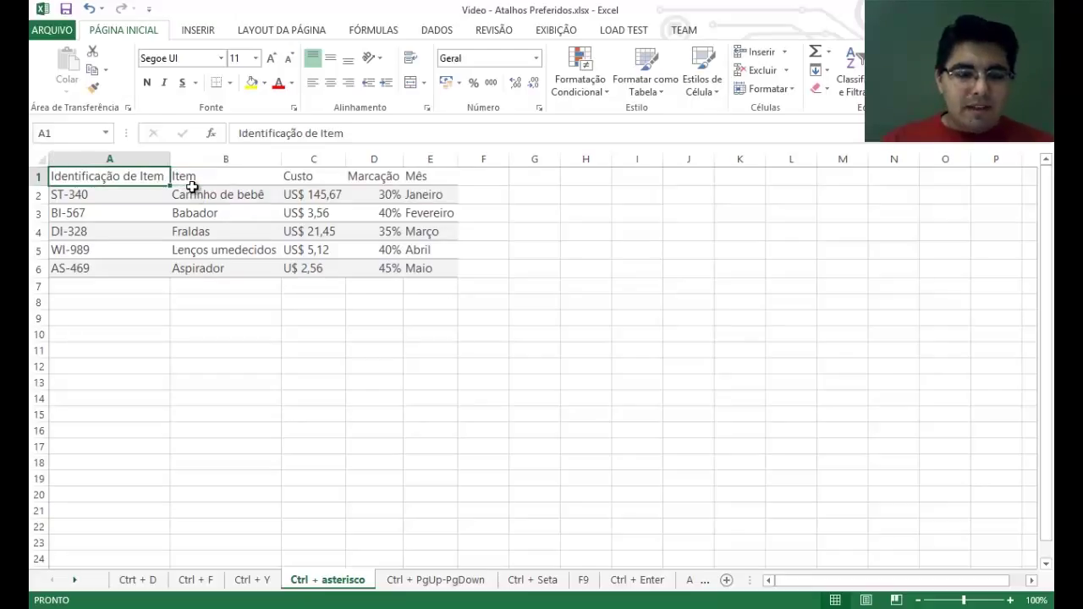
key(ctrl+asterisk)
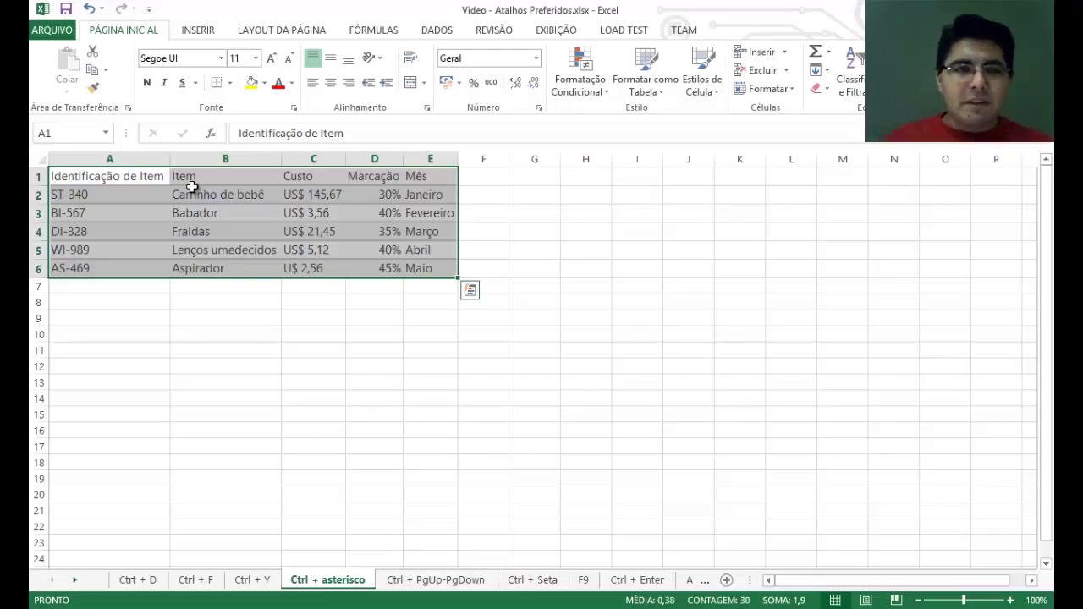
key(ctrl+Home)
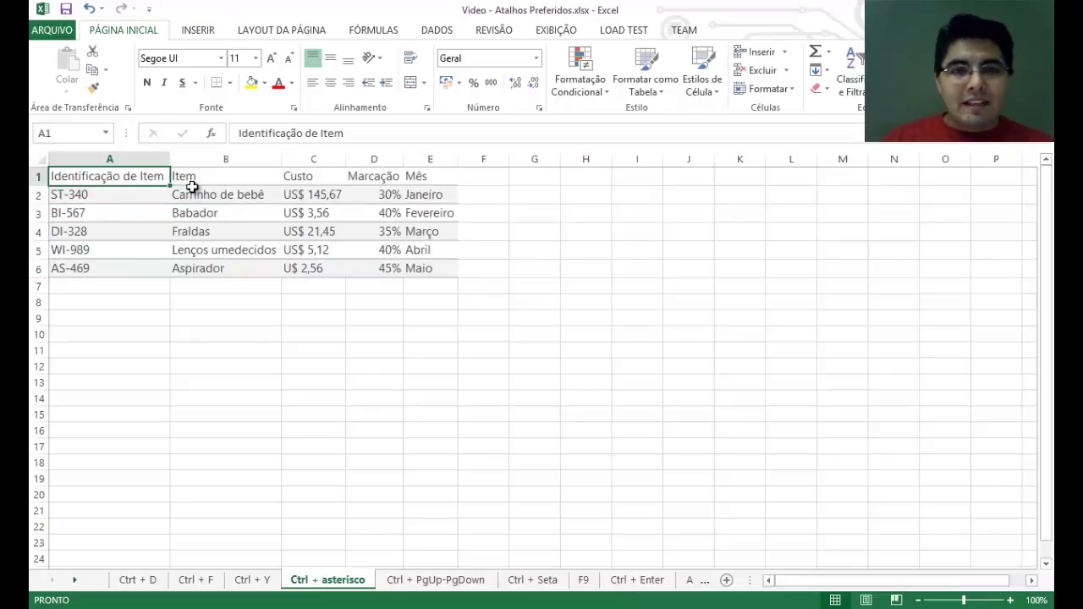
Enter "Bla" in F2, beside the month of the first record
key(Down)
key(Right)
key(Right)
key(Right)
key(Right)
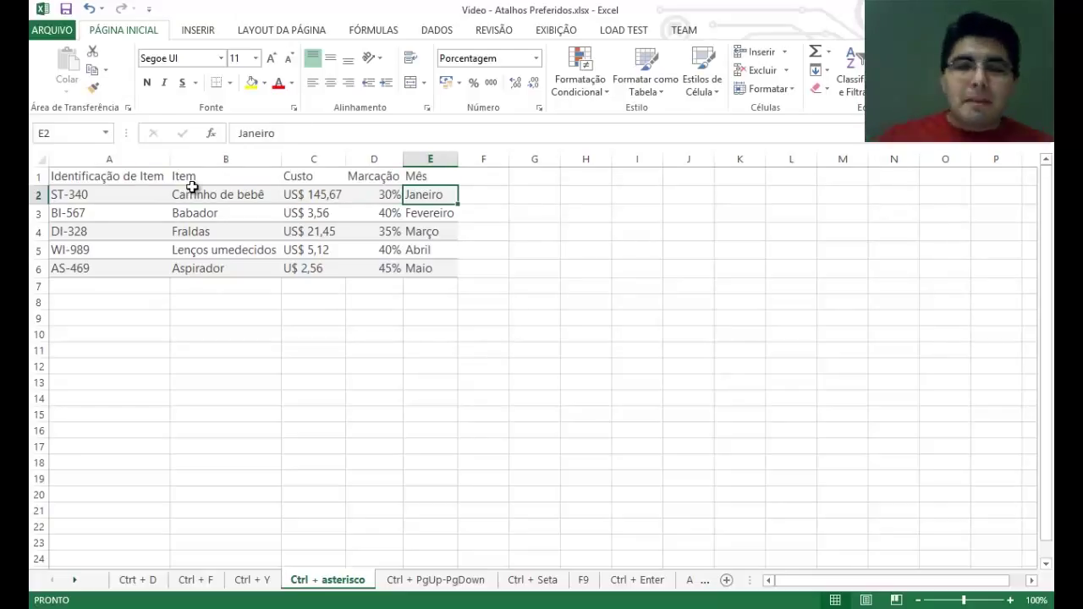
key(Right)
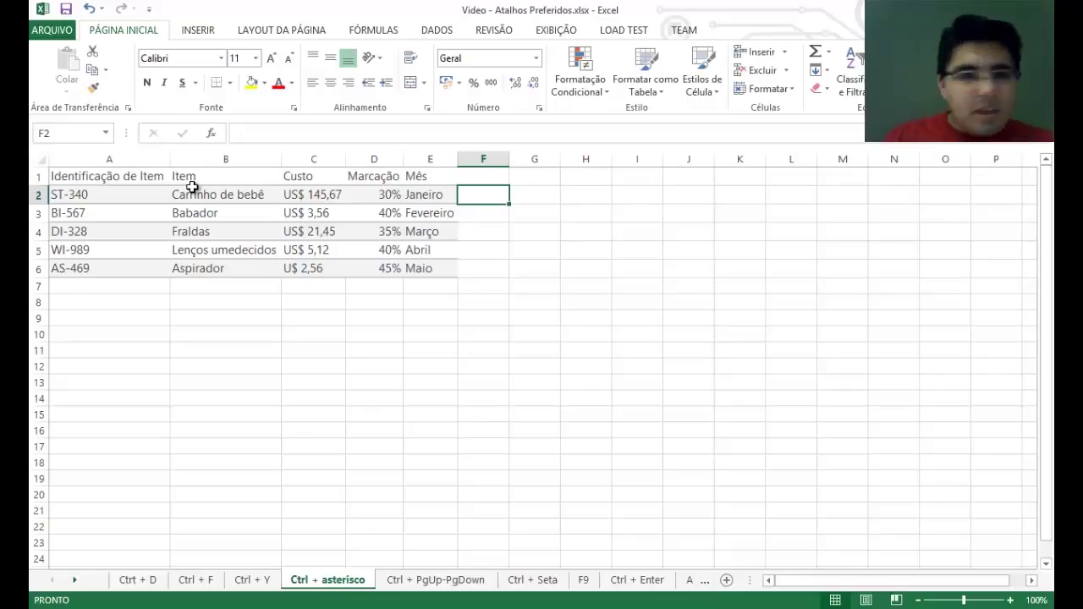
text(Bla)
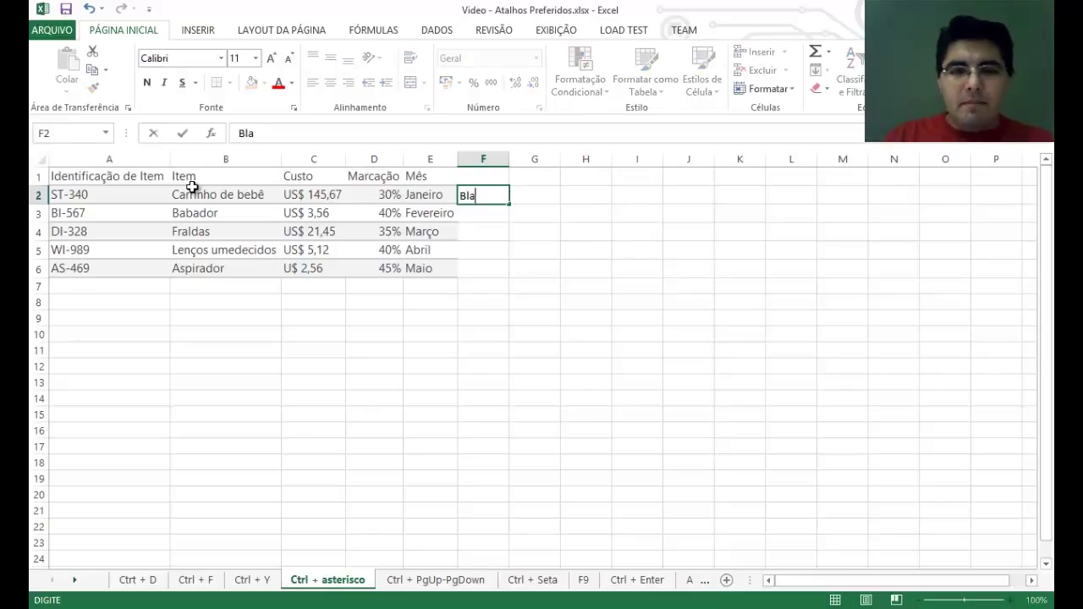
key(Return)
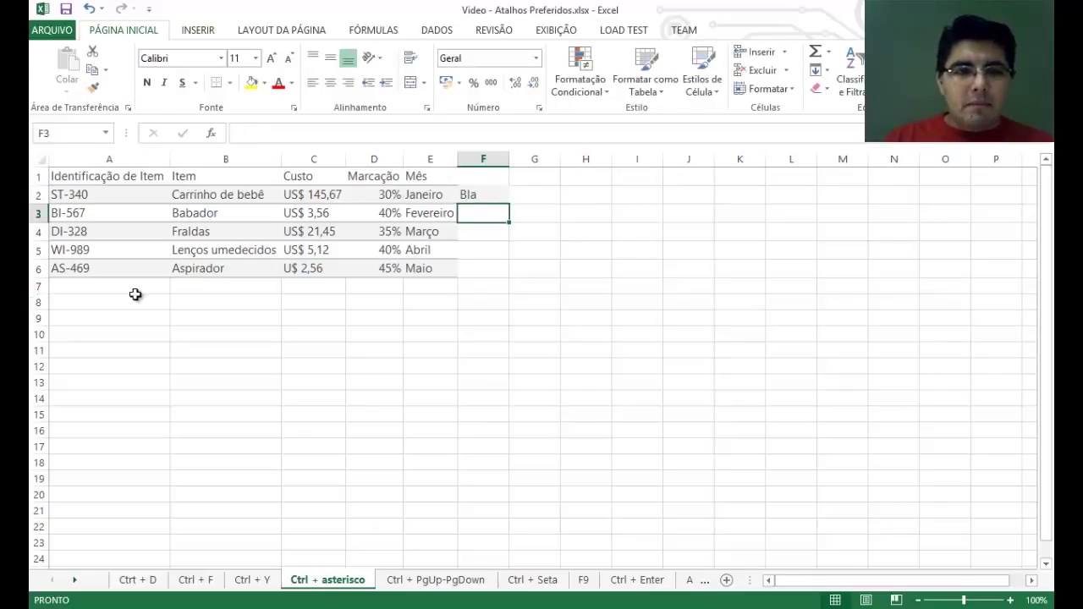
Enter "Lá" in B7, directly below the last item name
click(193, 288)
text(L)
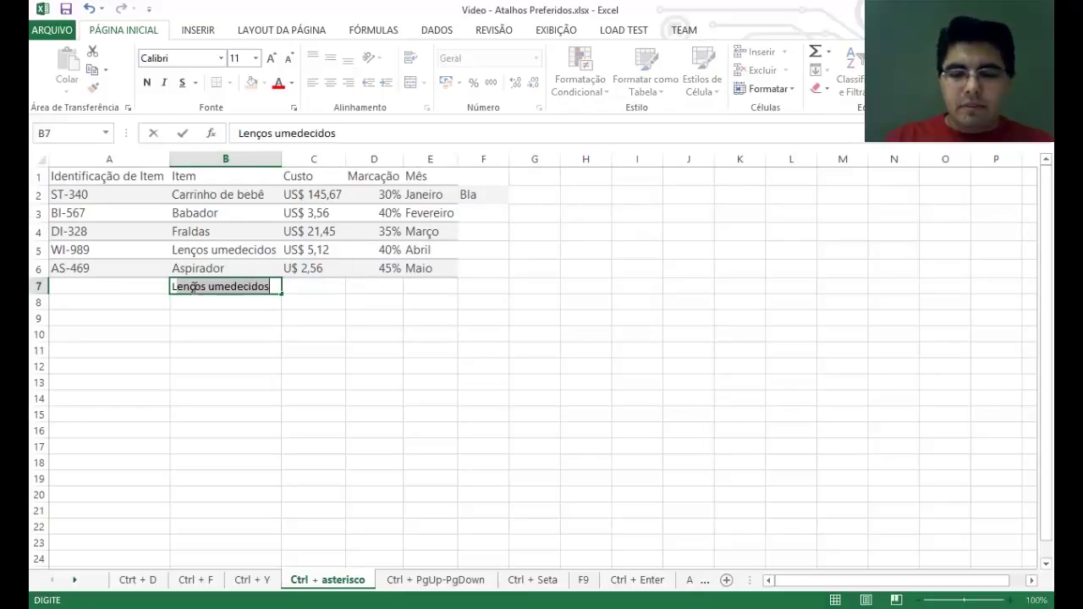
text(á)
key(Up)
Select the whole contiguous data region A1:F7 starting from B4, inside the table
key(Up)
key(Up)
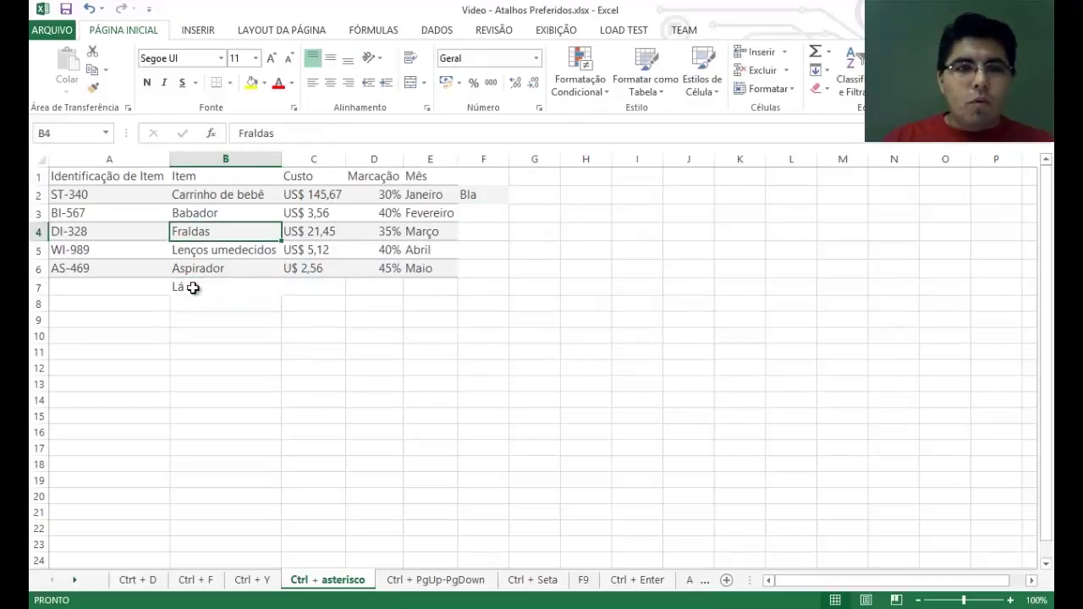
key(ctrl+asterisk)
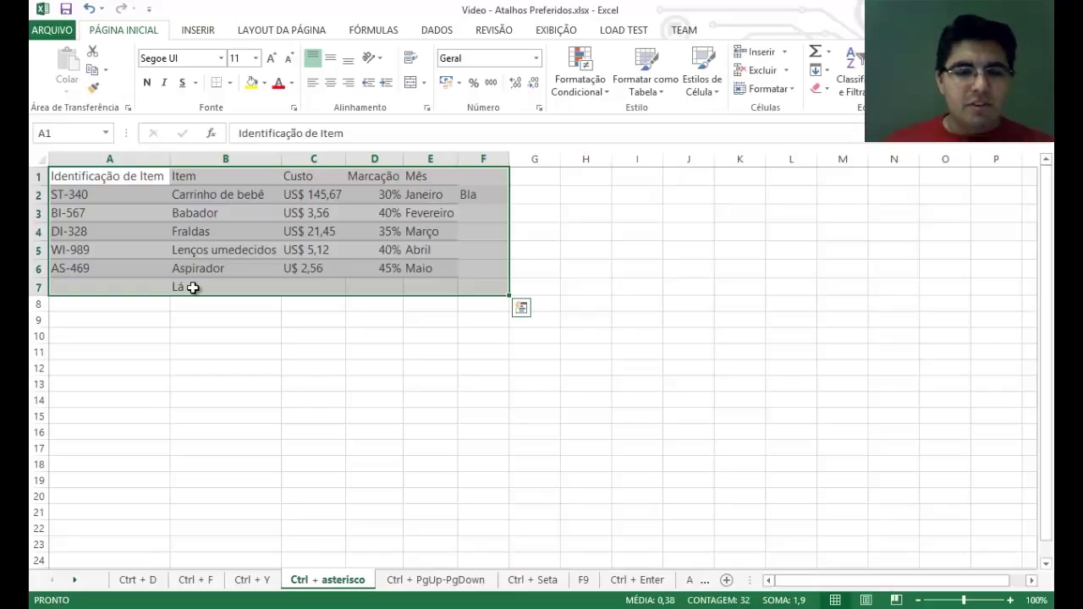
Move back and forth through the neighbouring sheets, ending on the Ctrl + PgUp-PgDown sheet
key(ctrl+Page_Down)
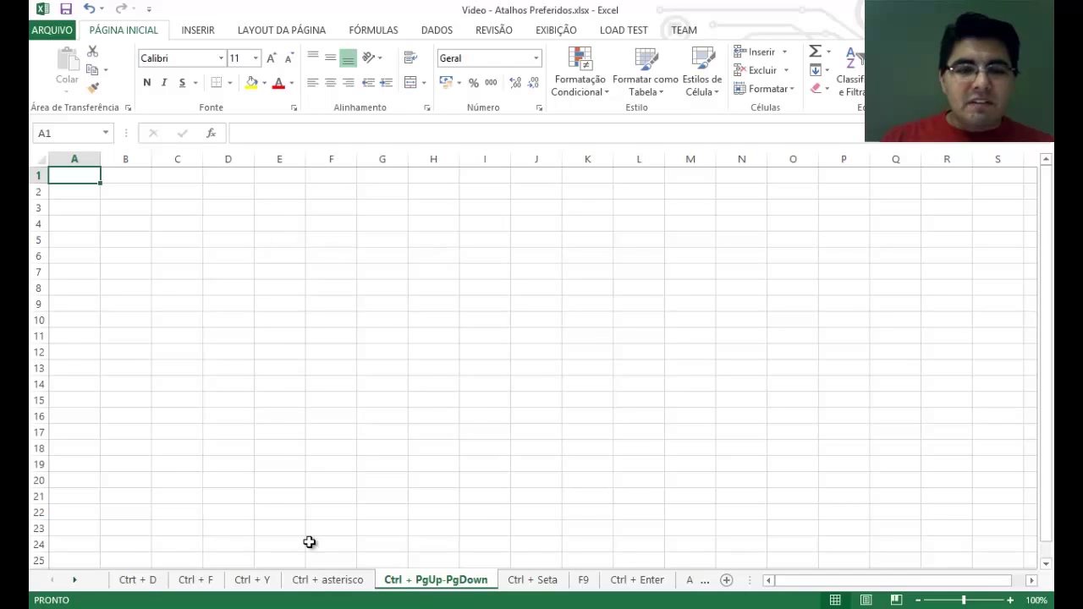
key(ctrl+Page_Up)
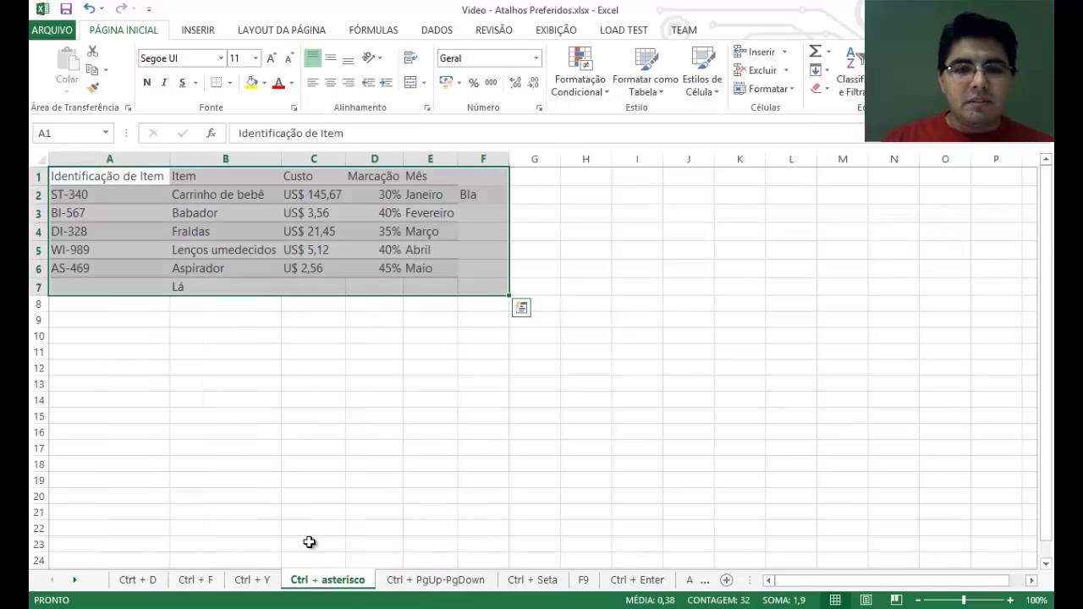
key(ctrl+Page_Up)
key(ctrl+Page_Down)
key(ctrl+Page_Down)
key(ctrl+Page_Down)
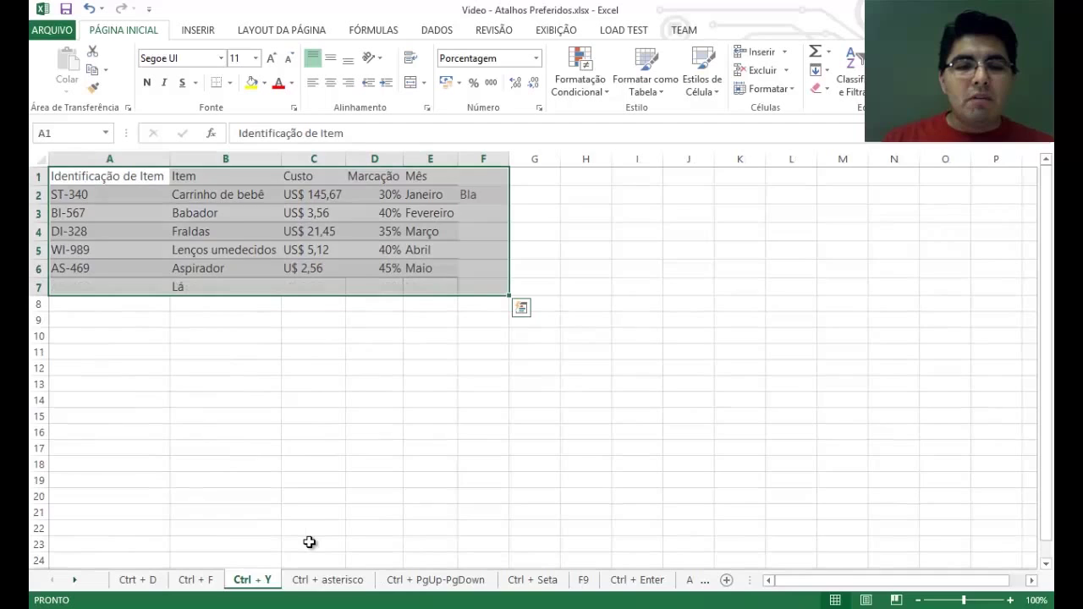
key(ctrl+Page_Up)
key(ctrl+Page_Up)
key(ctrl+Page_Up)
key(ctrl+Page_Up)
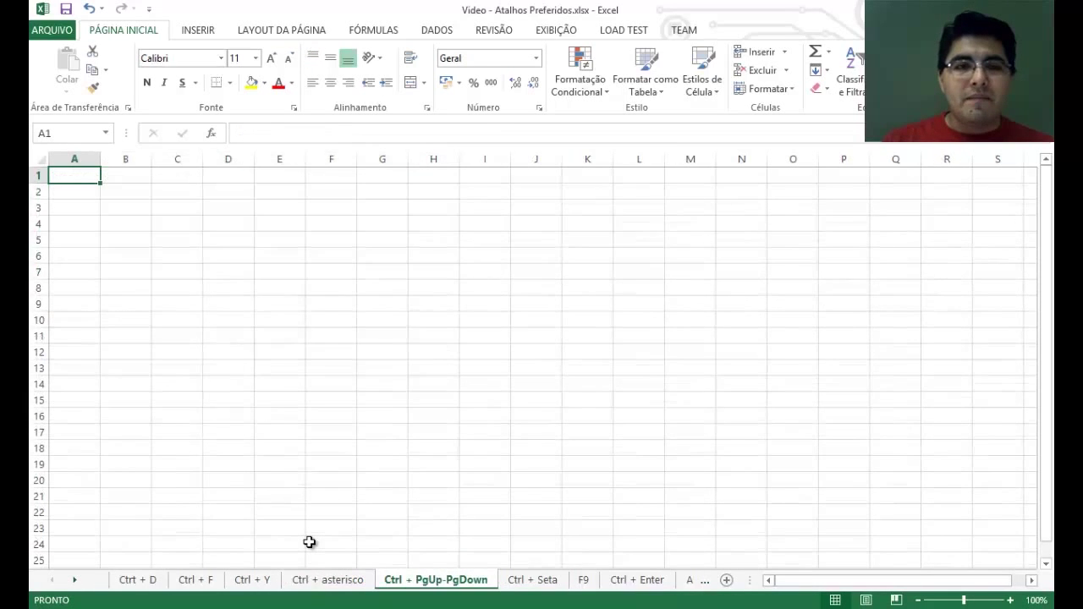
key(ctrl+Page_Up)
key(ctrl+Page_Down)
key(ctrl+Page_Down)
key(ctrl+Page_Down)
key(ctrl+Page_Down)
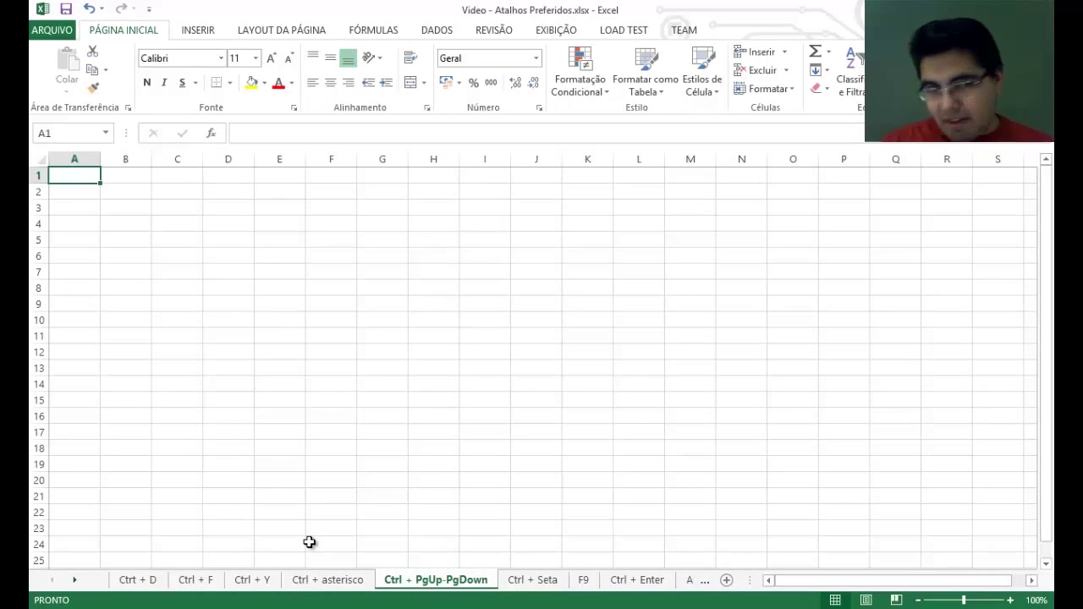
key(ctrl+Page_Down)
key(ctrl+Page_Up)
key(ctrl+Page_Up)
key(ctrl+Page_Up)
key(ctrl+Page_Up)
key(ctrl+Page_Down)
key(ctrl+Page_Down)
key(ctrl+Page_Down)
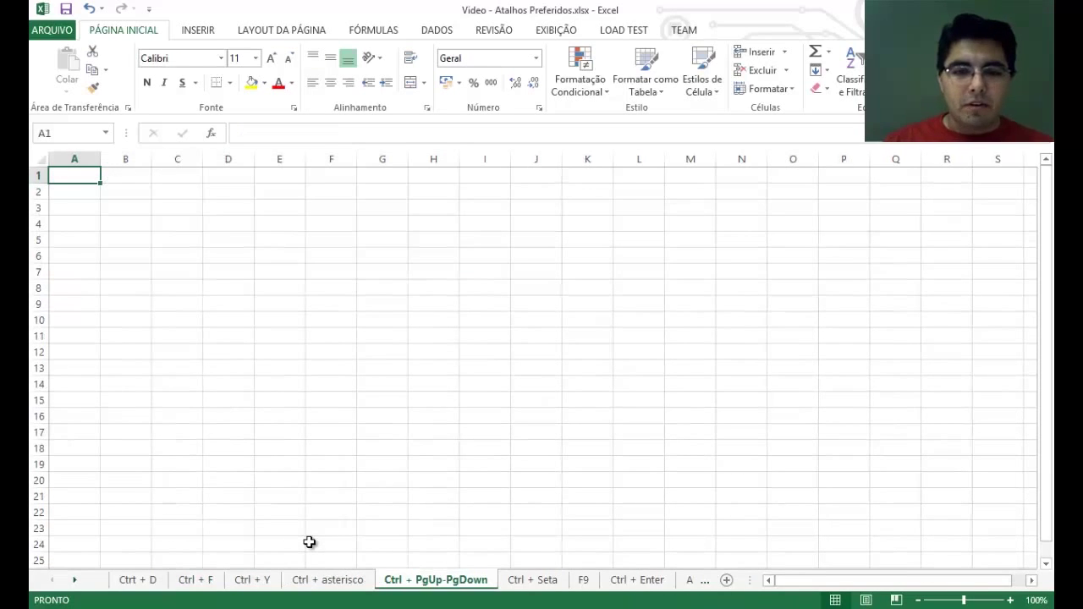
Switch to the Ctrl + Seta sheet and step cell by cell from A1 down to A6 and back to A1
key(ctrl+Page_Down)
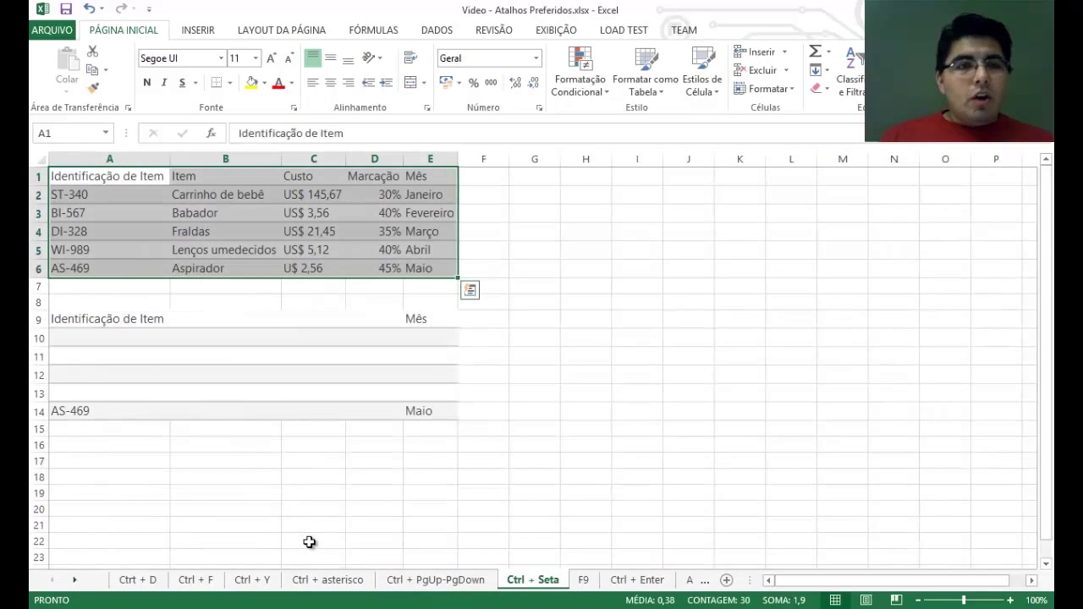
key(Down)
key(Down)
key(Down)
key(Down)
key(Down)
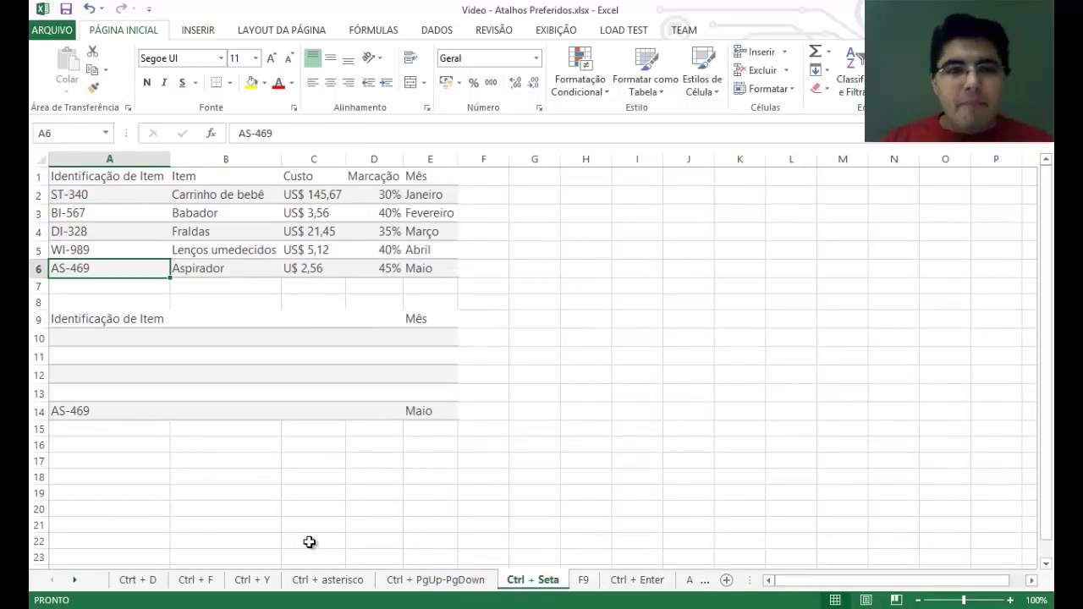
key(Up)
key(Up)
key(Up)
key(Up)
key(Up)
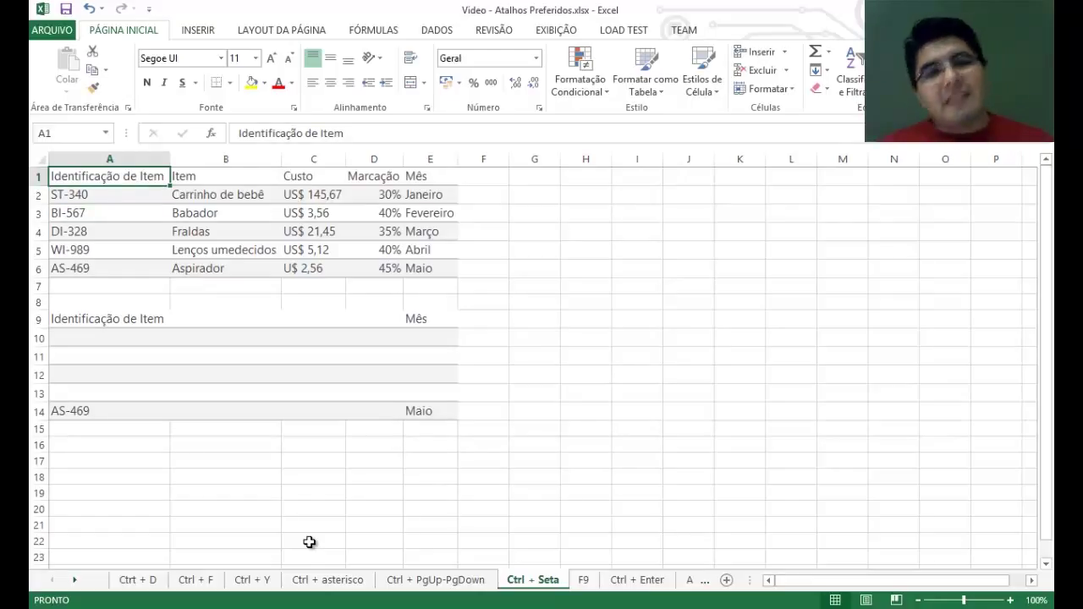
Step cell by cell across the header to D1, down and up the Marcação column, and back to A1
key(Right)
key(Right)
key(Right)
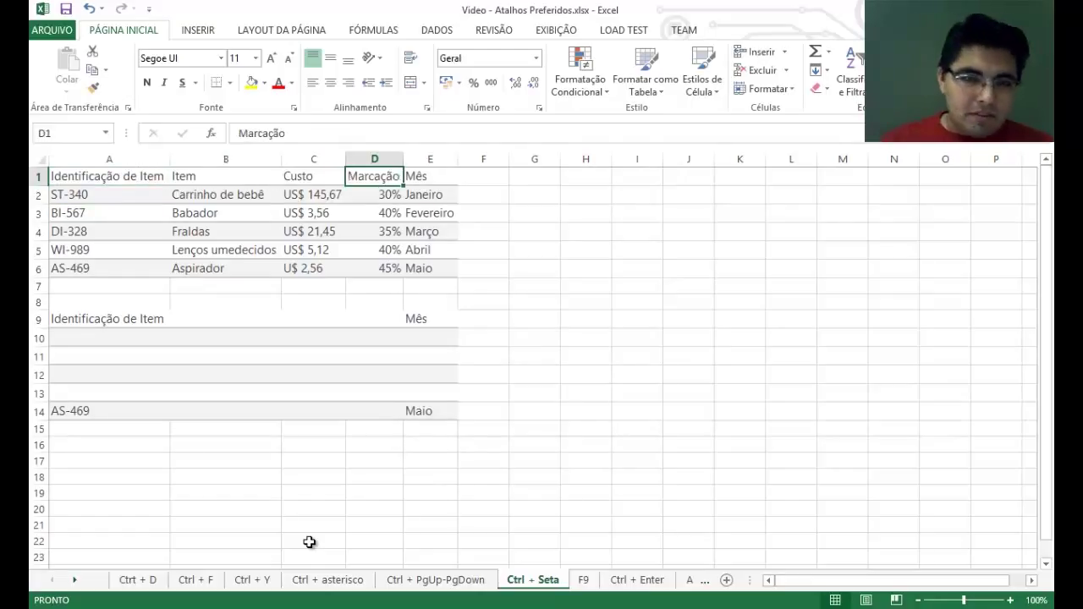
key(Down)
key(Down)
key(Down)
key(Down)
key(Up)
key(Up)
key(Up)
key(Up)
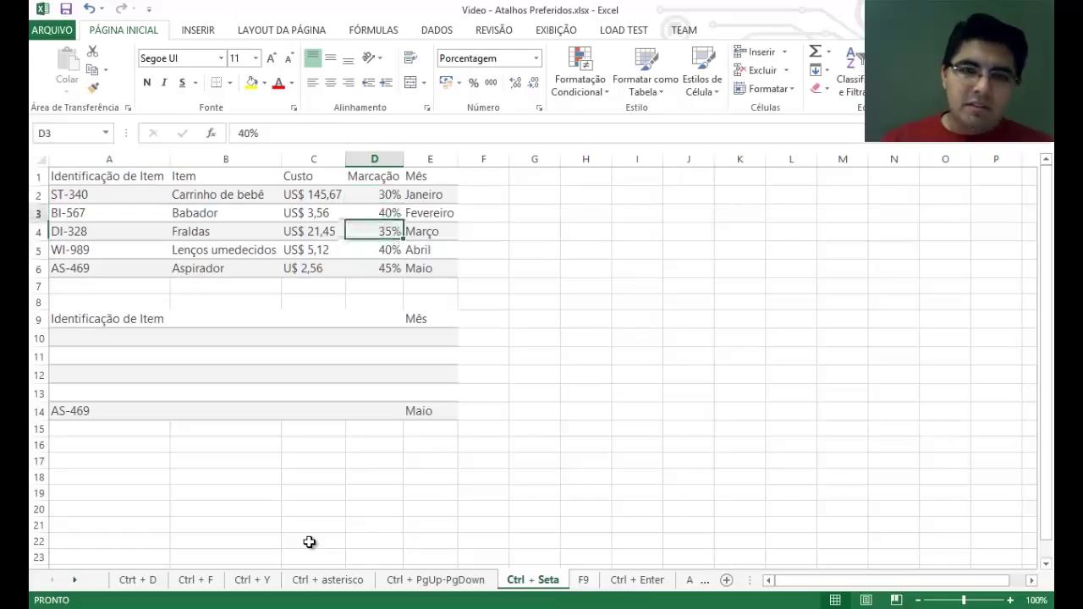
key(Left)
key(Left)
key(Left)
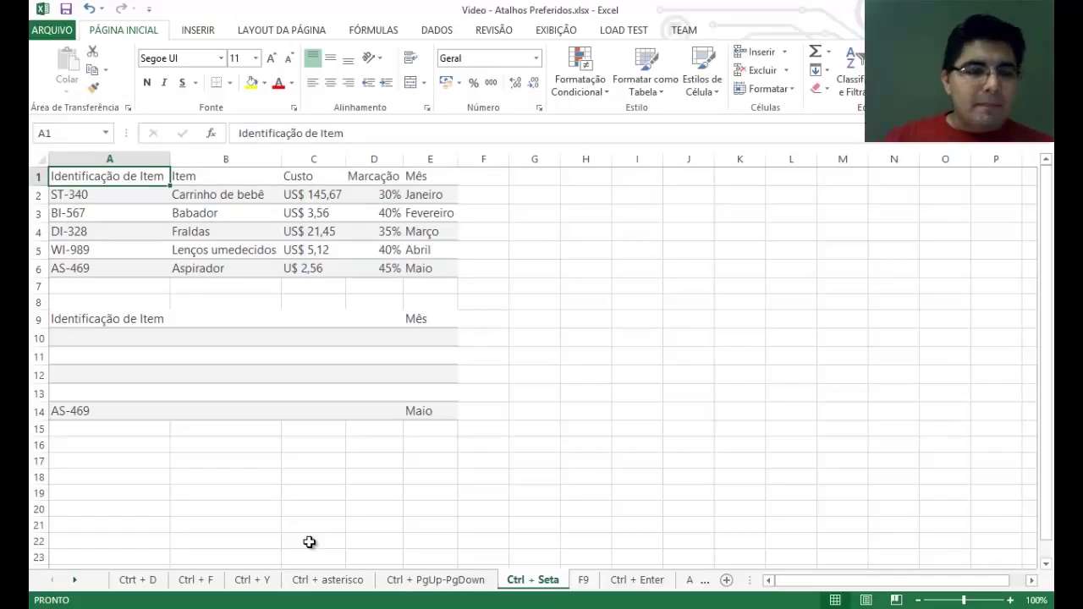
Jump edge to edge around the upper table's corners E1, E6, A6 and A1, going round twice and ending on A1
key(ctrl+Right)
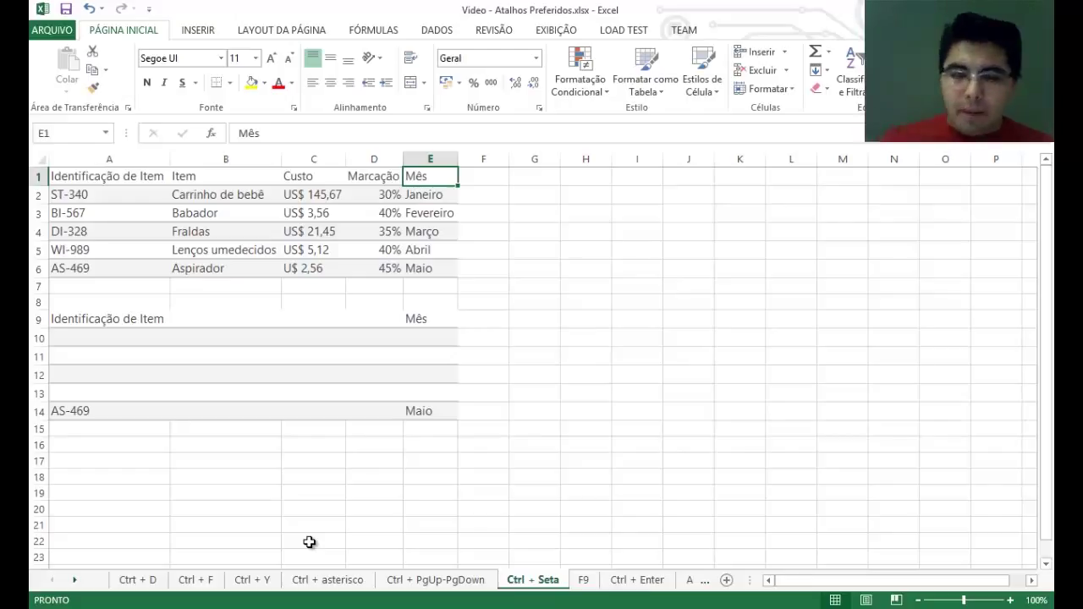
key(ctrl+Down)
key(ctrl+Left)
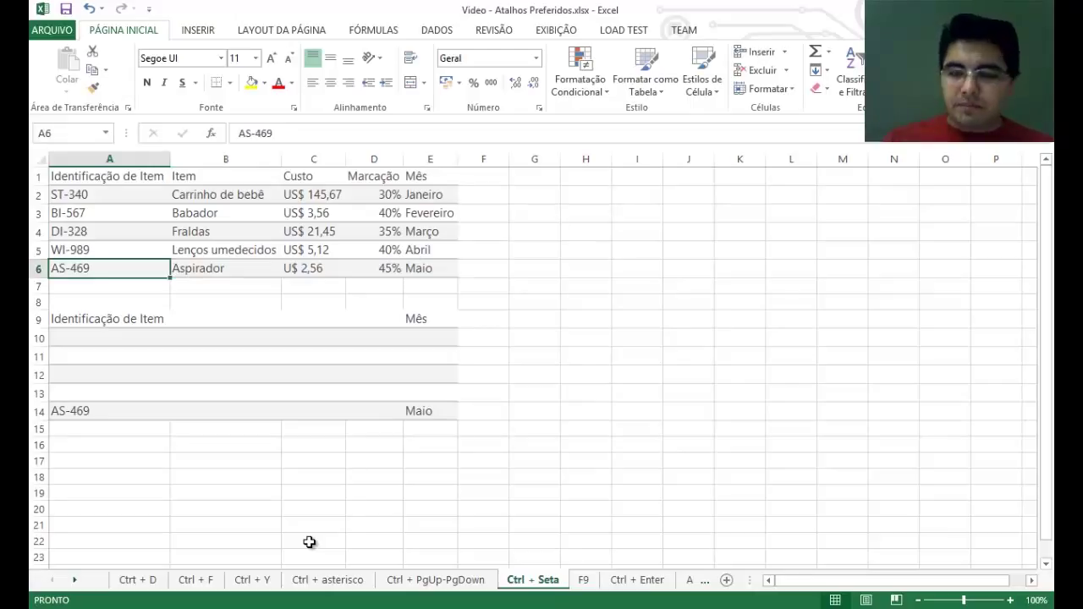
key(ctrl+Up)
key(ctrl+Right)
key(ctrl+Down)
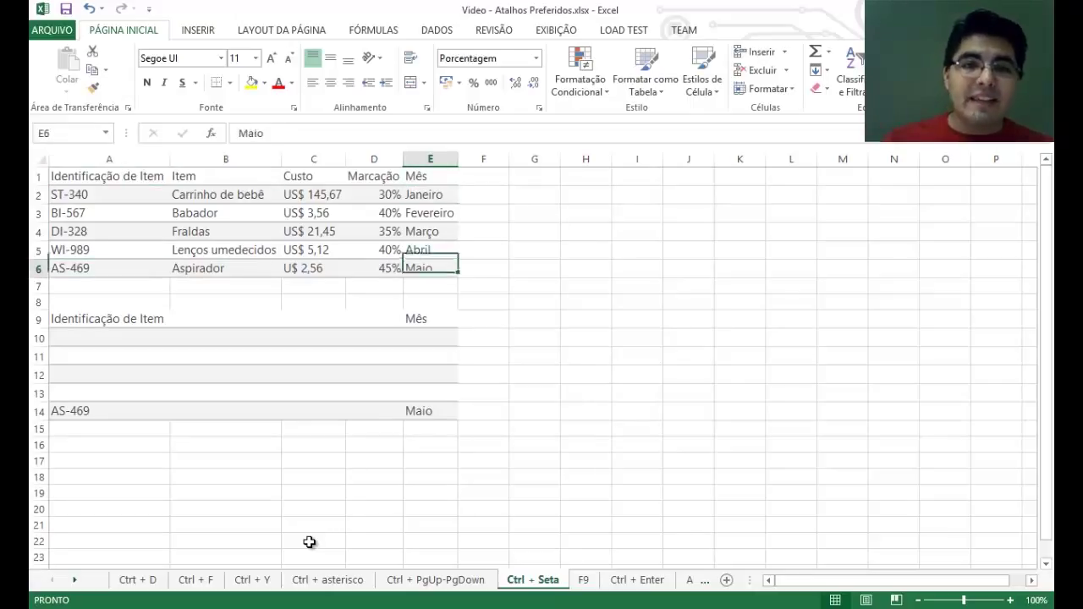
key(ctrl+Left)
key(ctrl+Up)
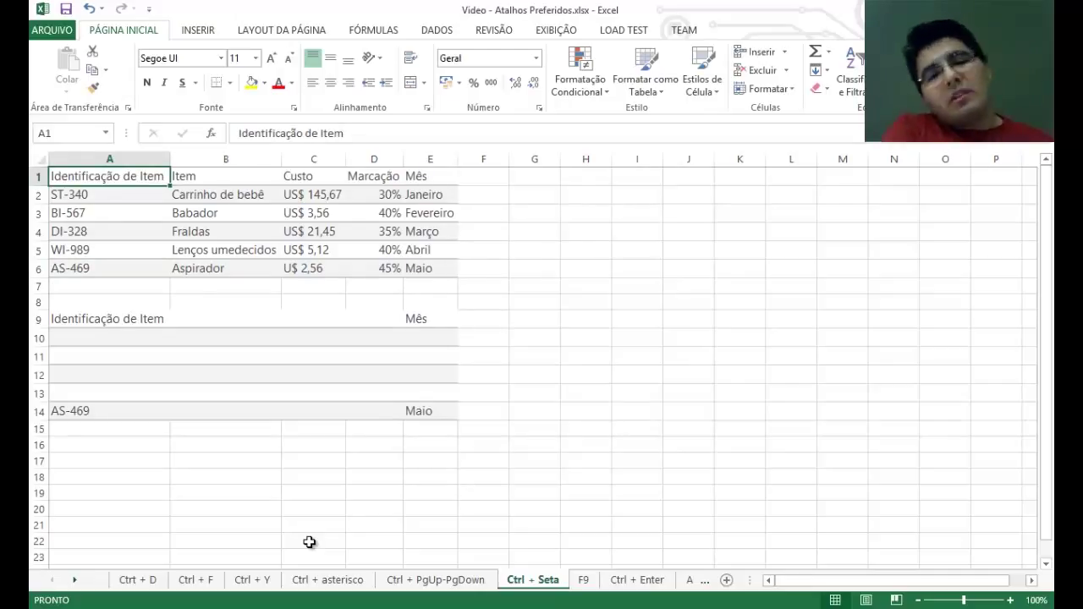
Step cell by cell around the upper table's border, through E1, E6 and A6, and back to A1
key(Right)
key(Right)
key(Right)
key(Right)
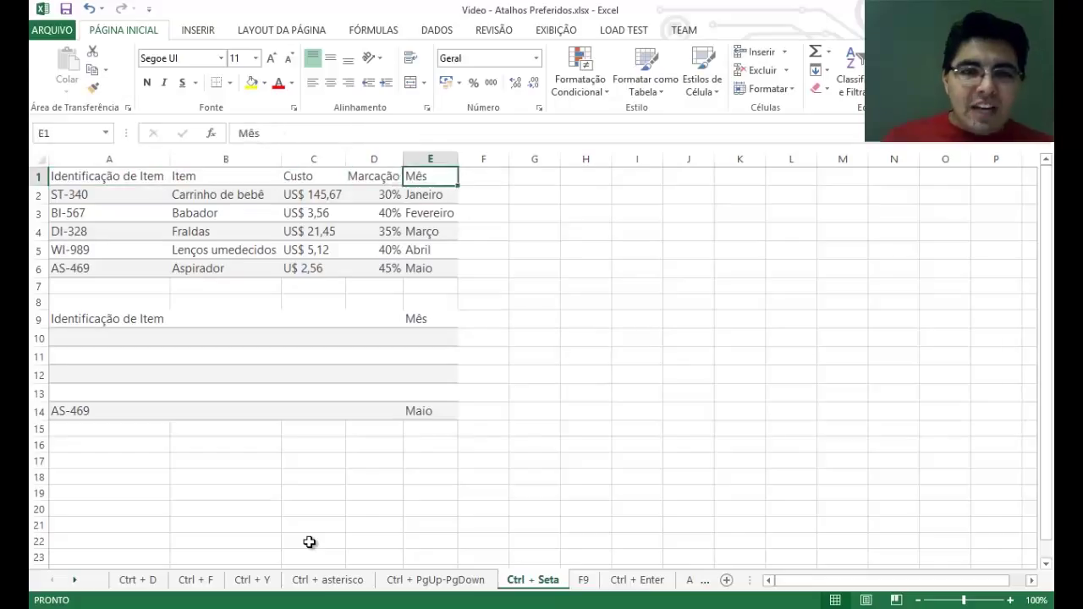
key(Down)
key(Down)
key(Down)
key(Down)
key(Down)
key(Left)
key(Left)
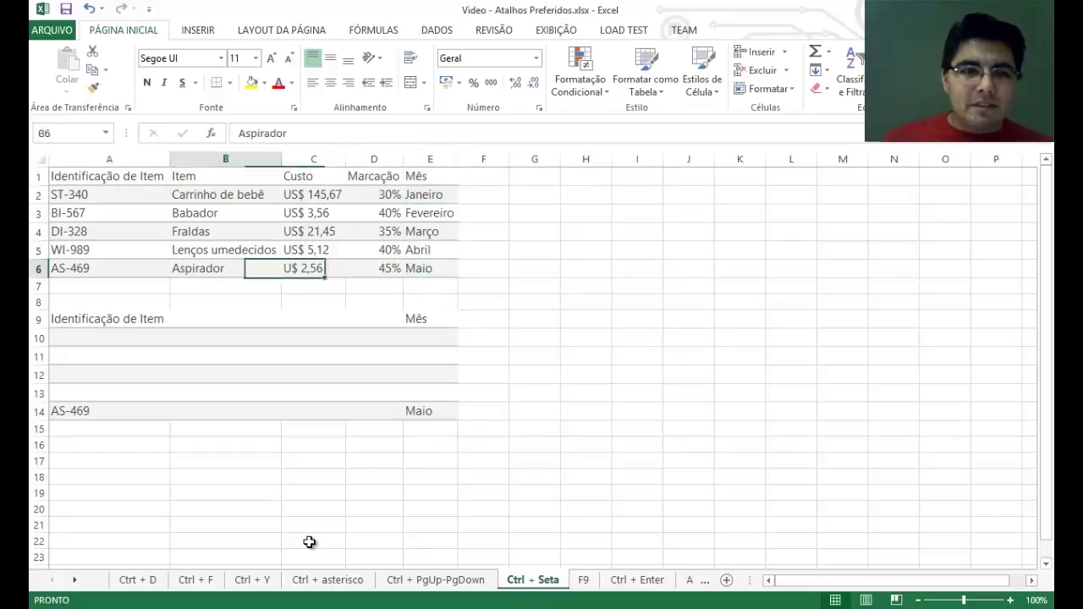
key(Left)
key(Left)
key(Up)
key(Up)
key(Up)
key(Up)
key(Up)
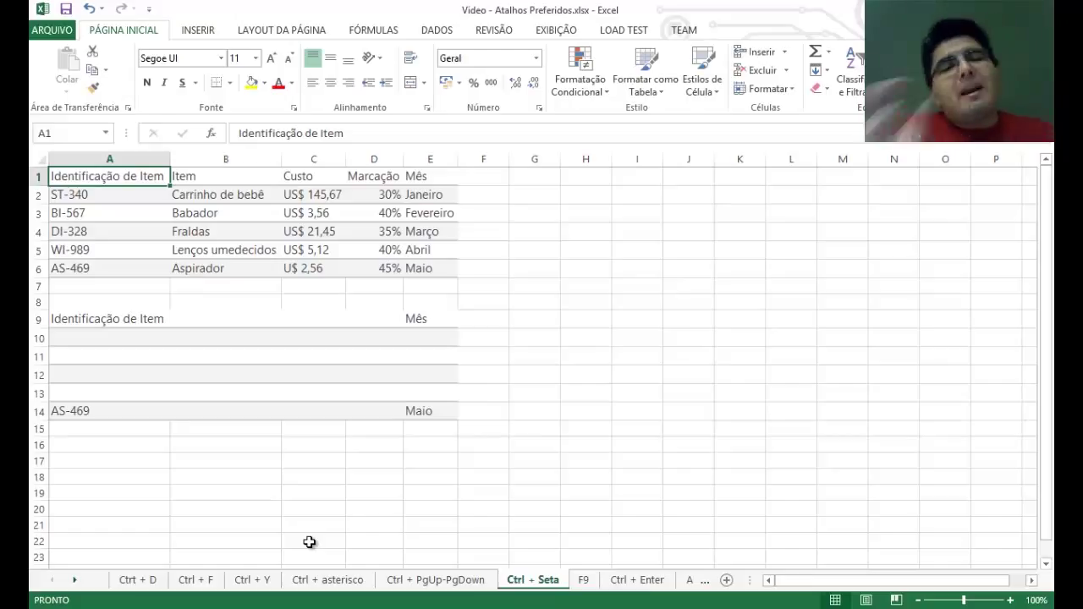
Step cell by cell down column A from A1 to the second table's header in A9
key(Down)
key(Down)
key(Down)
key(Down)
key(Down)
key(Down)
key(Down)
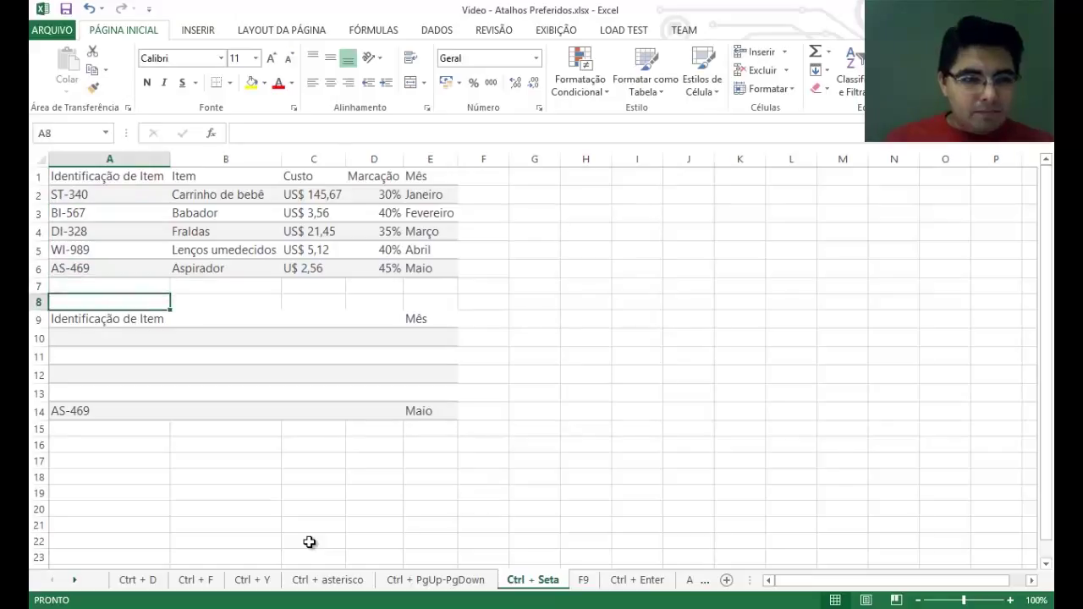
key(Down)
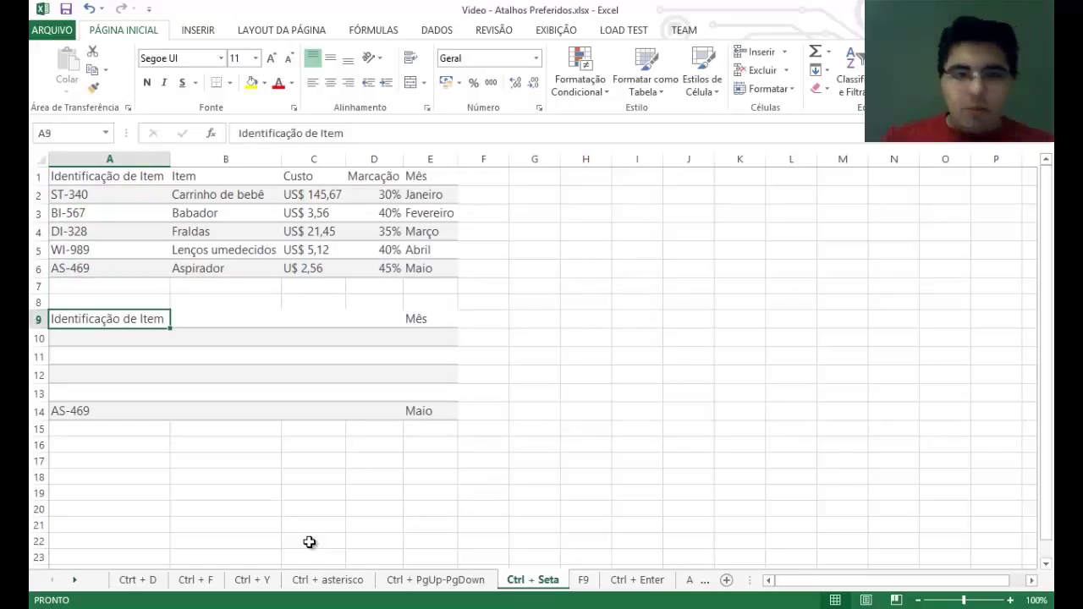
Step cell by cell through the second table's blank cells, down to A12, across to D12, up to D9 and back to A9
key(Down)
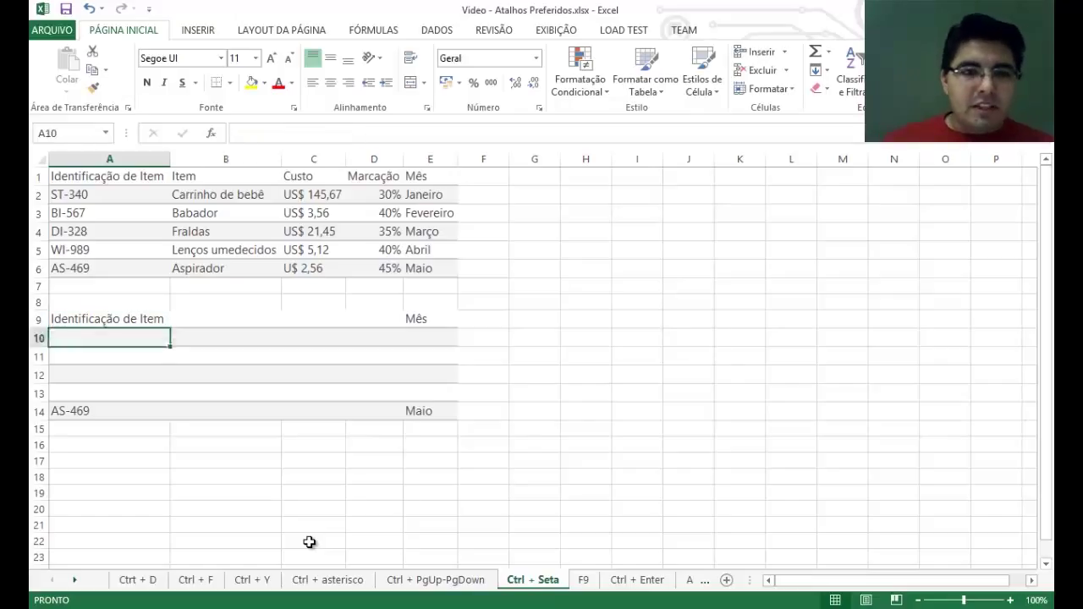
key(Down)
key(Down)
key(Right)
key(Right)
key(Right)
key(Up)
key(Up)
key(Up)
key(Left)
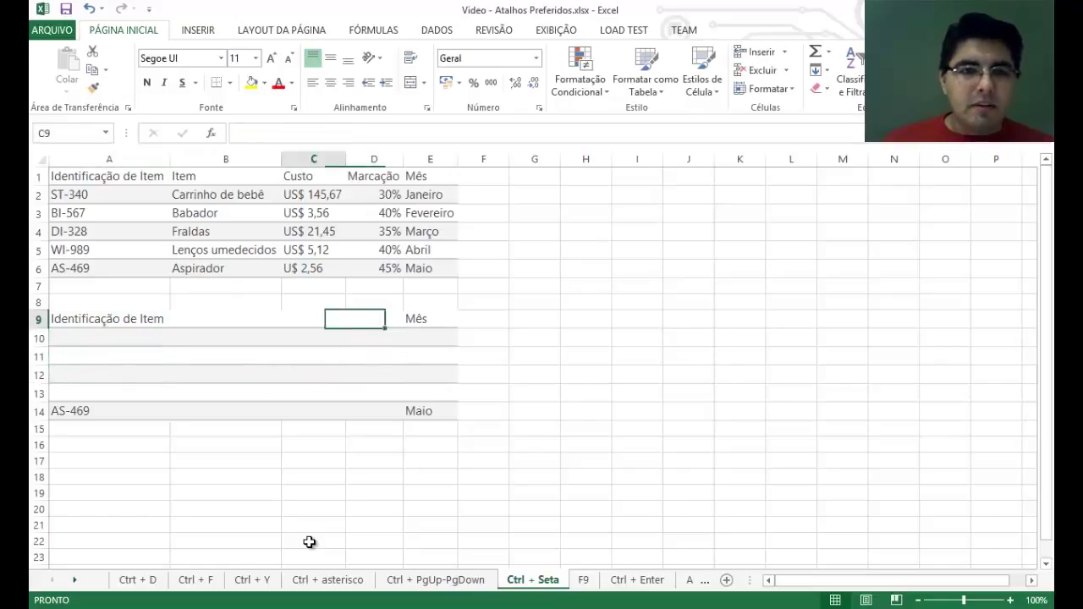
key(Left)
key(Left)
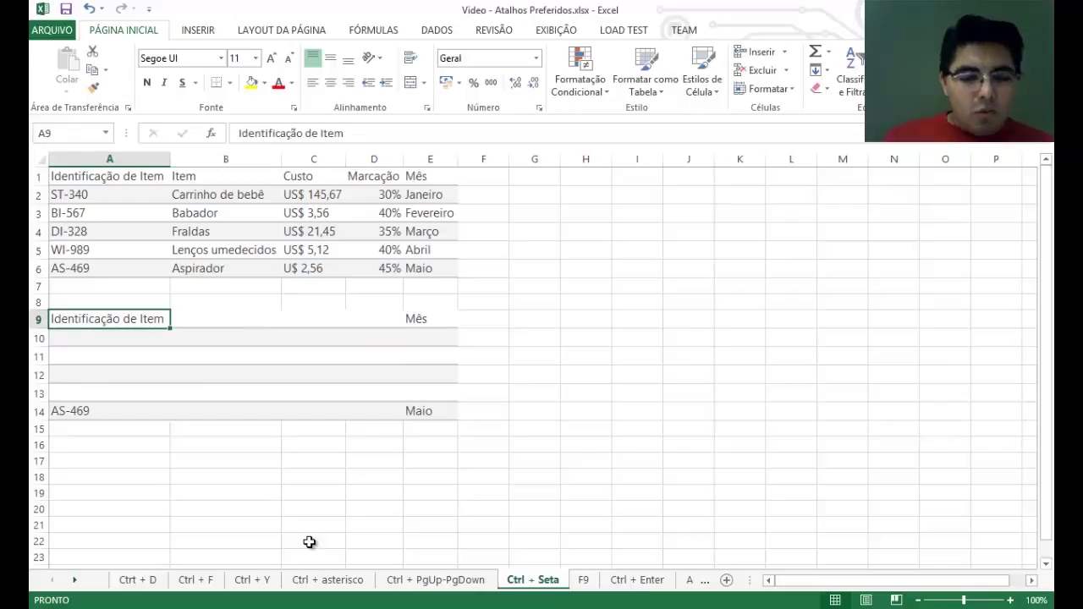
Jump across the second table's blank cells from A9 to E9, down to E14 and back to A14
key(ctrl+Right)
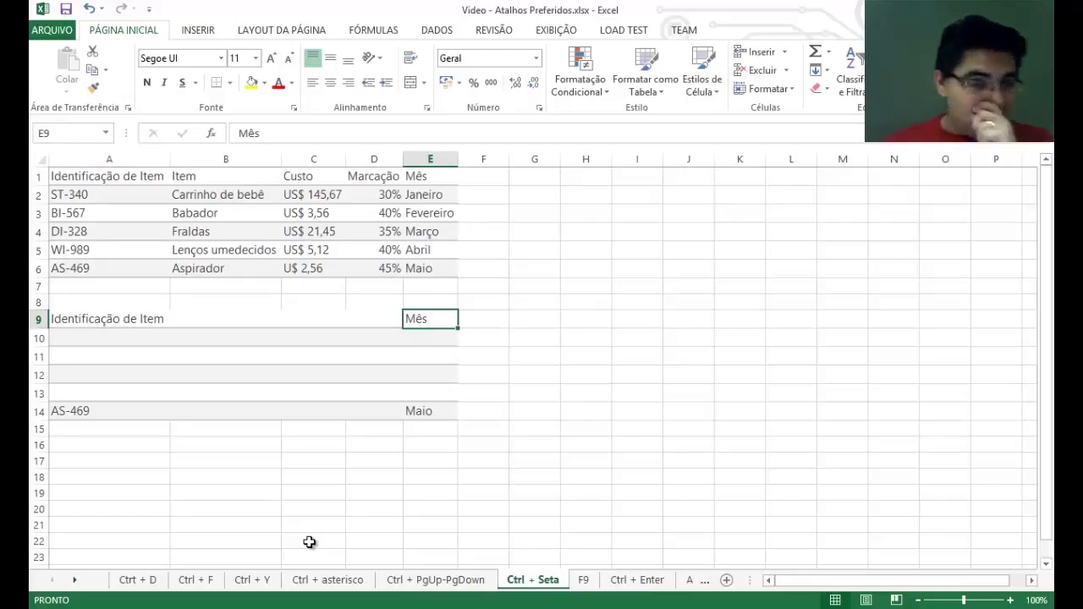
key(ctrl+Down)
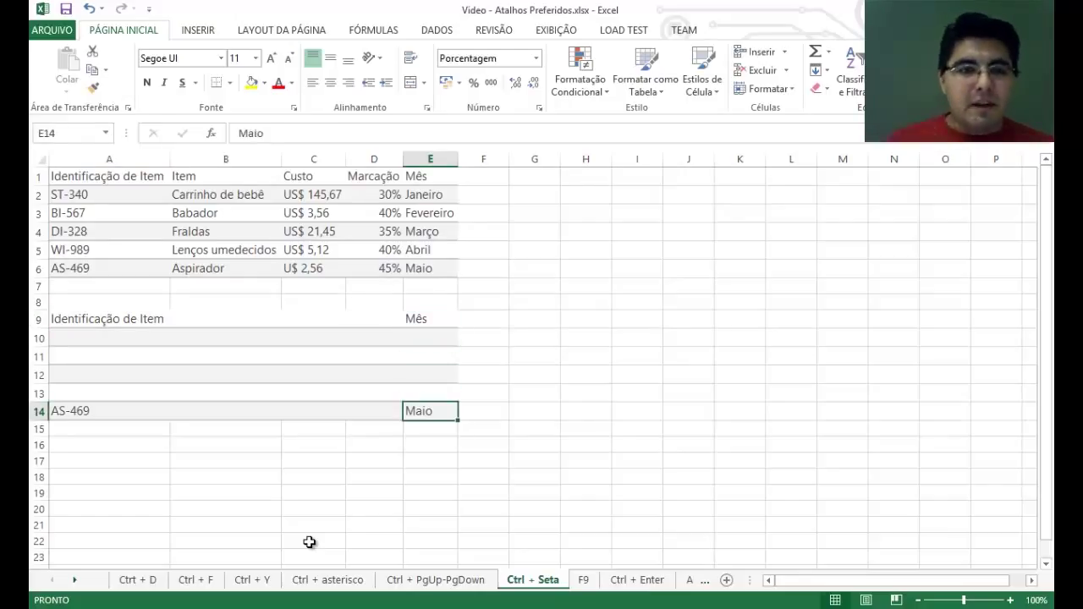
key(ctrl+Left)
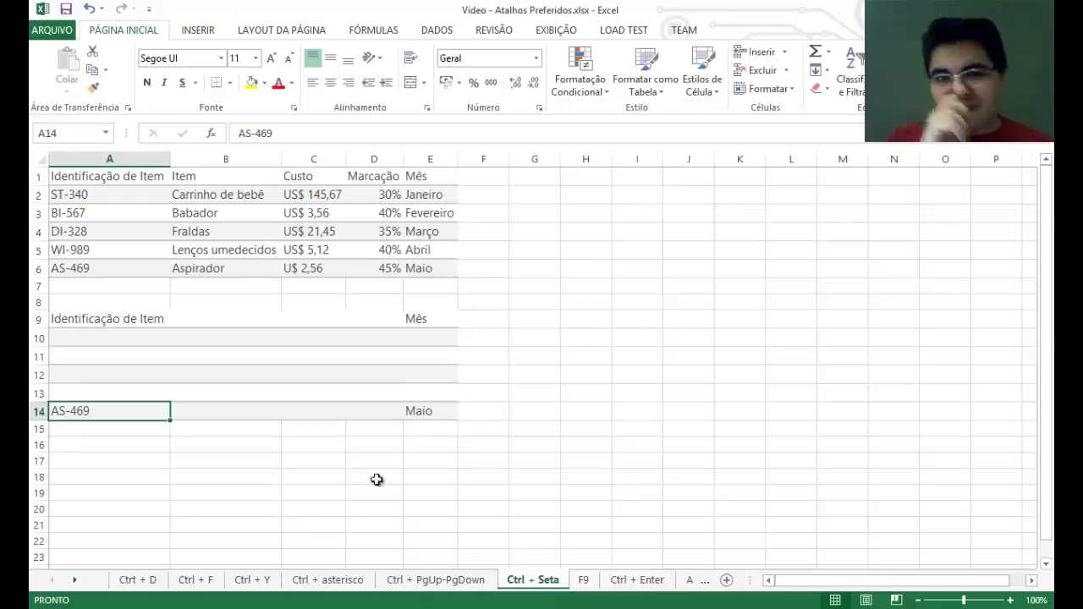
Enter Janeiro in H1 and Fevereiro in H2, and fill the month series down to H22
click(585, 176)
double_click(585, 176)
text(Janeiro)
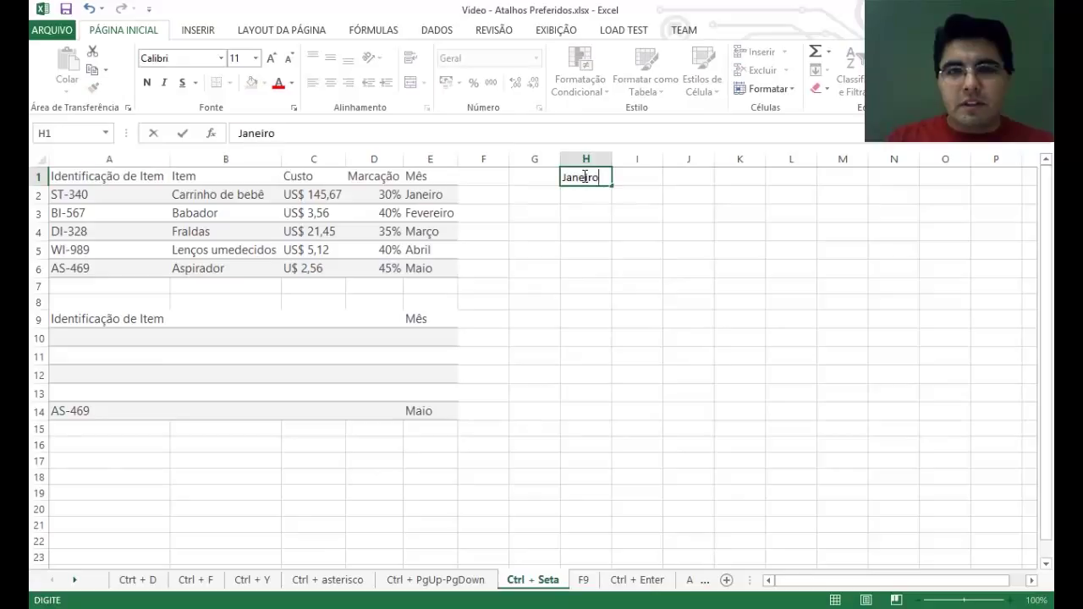
key(ctrl+Return)
key(Return)
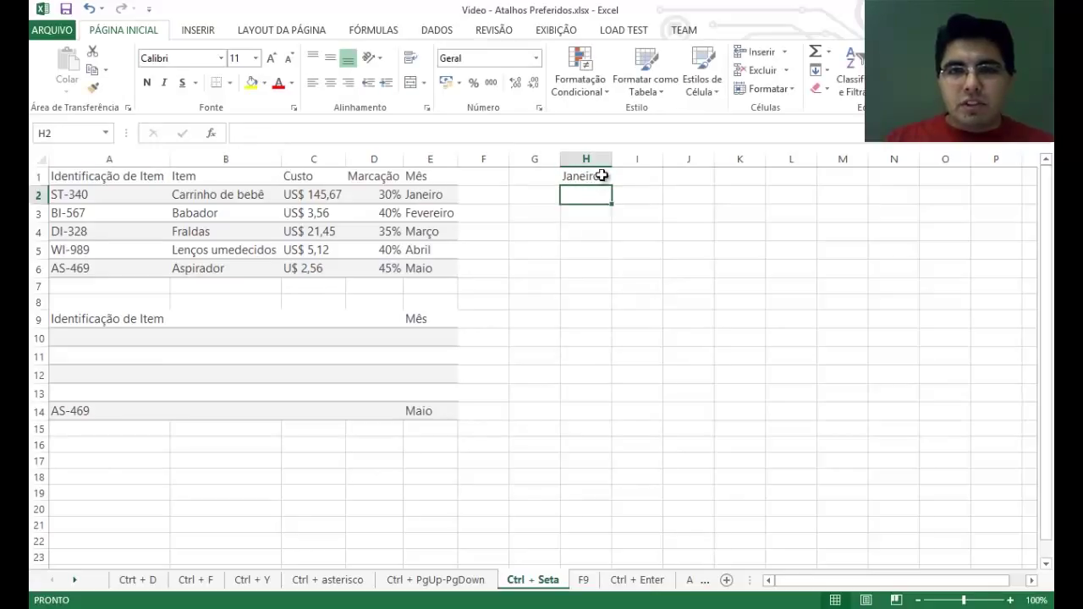
click(600, 176)
key(Return)
text(Fev)
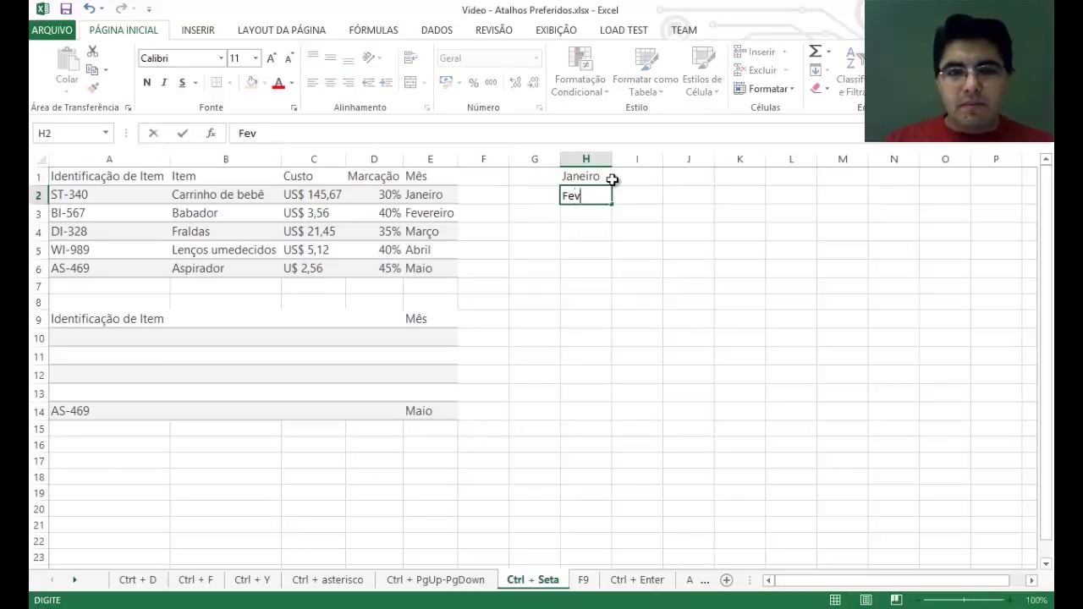
text(ereiro)
key(Return)
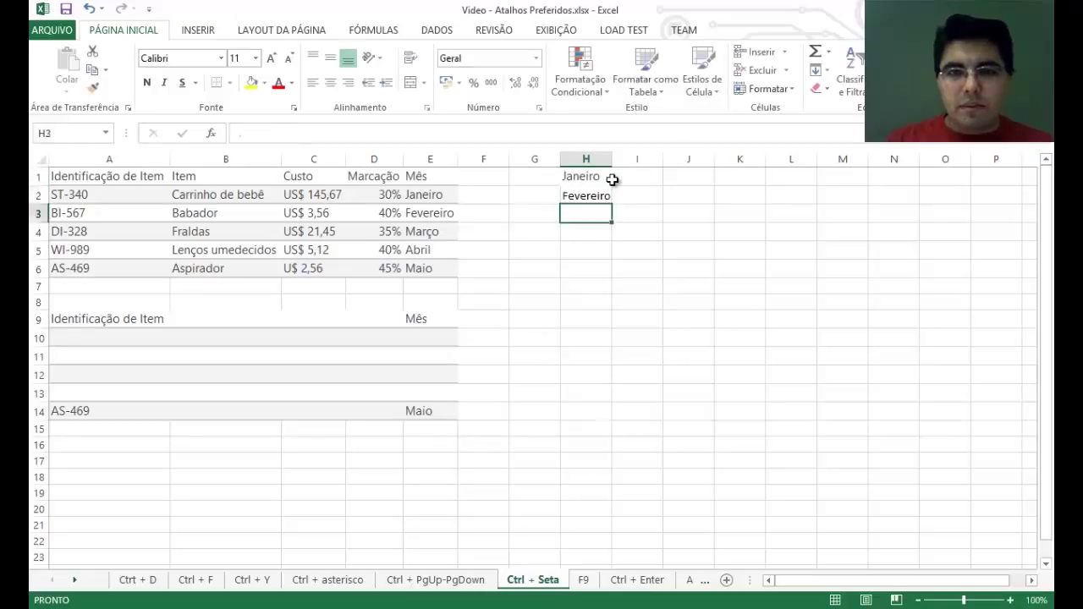
click(611, 179)
drag(611, 181, 593, 554)
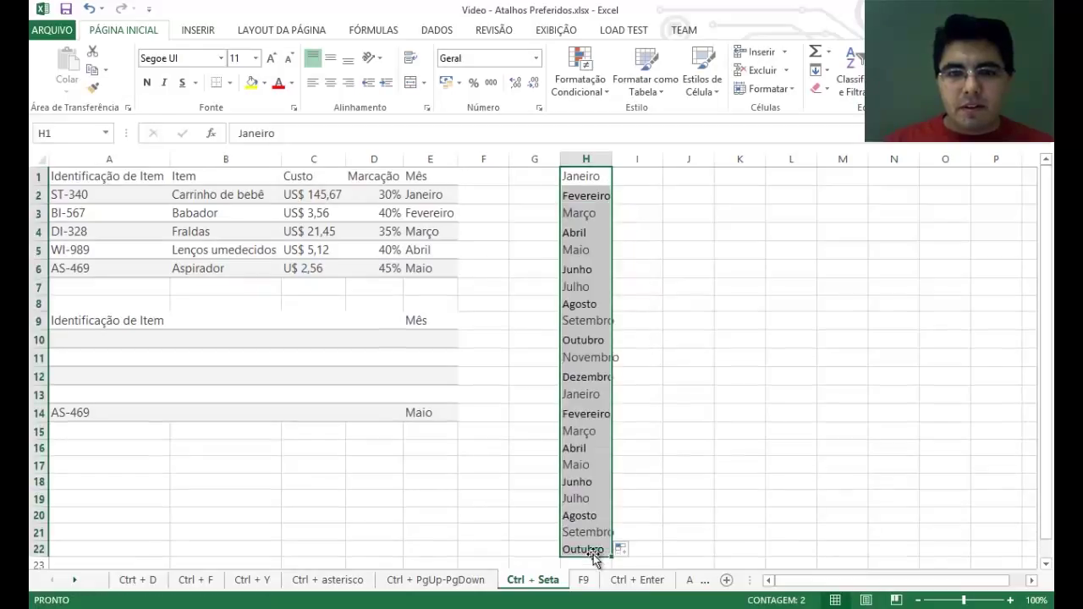
Step cell by cell up the month list from Novembro in H11 to Janeiro in H1
click(598, 353)
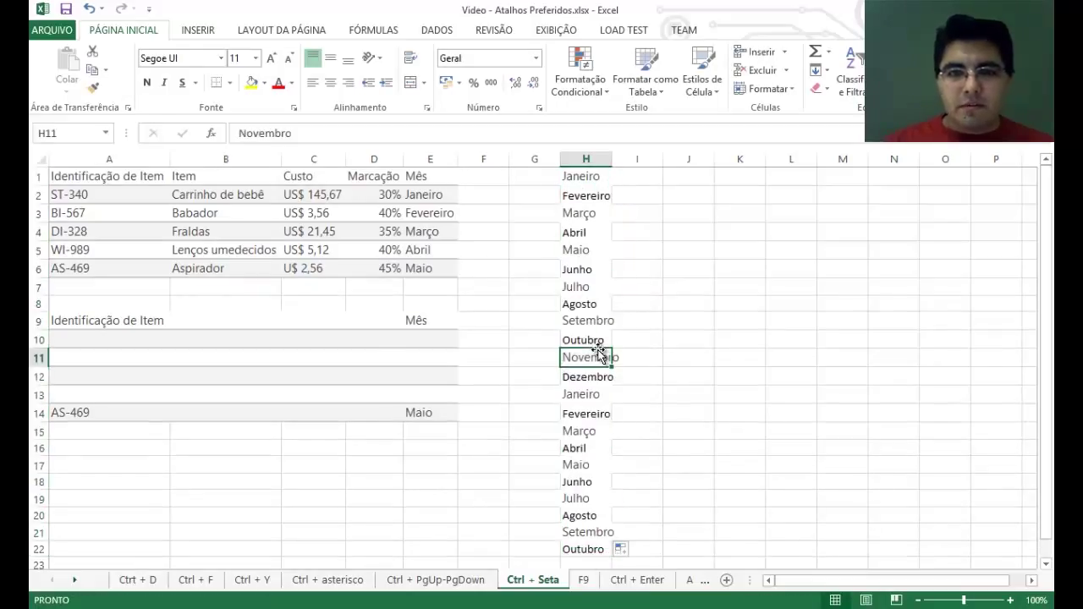
key(Up)
key(Up)
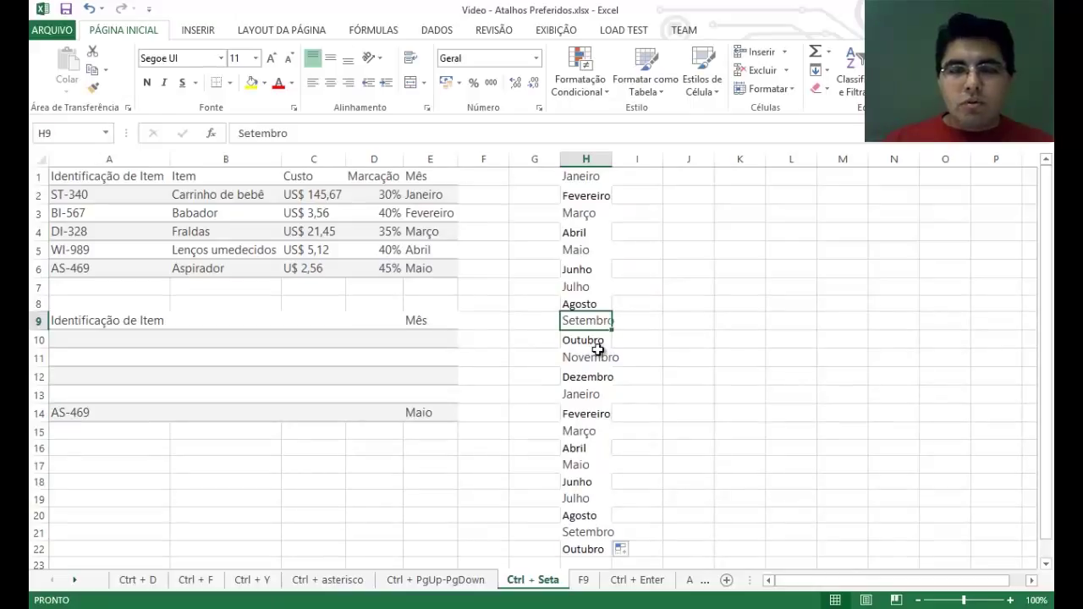
key(Up)
key(Up)
key(Up)
key(Up)
key(Up)
key(Up)
key(Up)
key(Up)
Jump repeatedly between the first and last entries of the month list in column H, ending on H1
key(ctrl+Down)
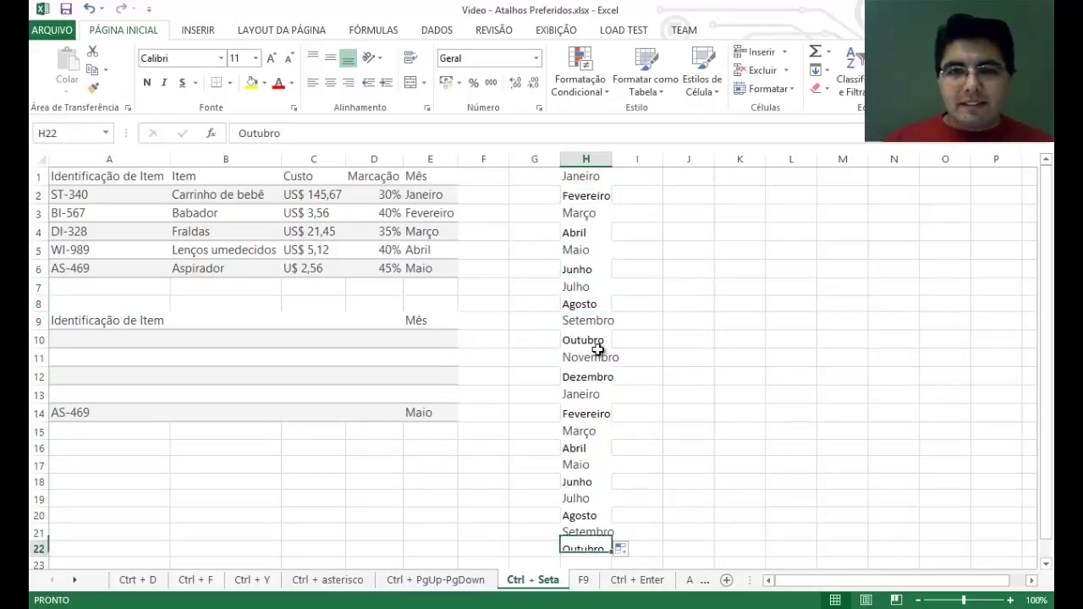
key(ctrl+Up)
key(Down)
key(ctrl+Down)
key(ctrl+Down)
key(ctrl+Down)
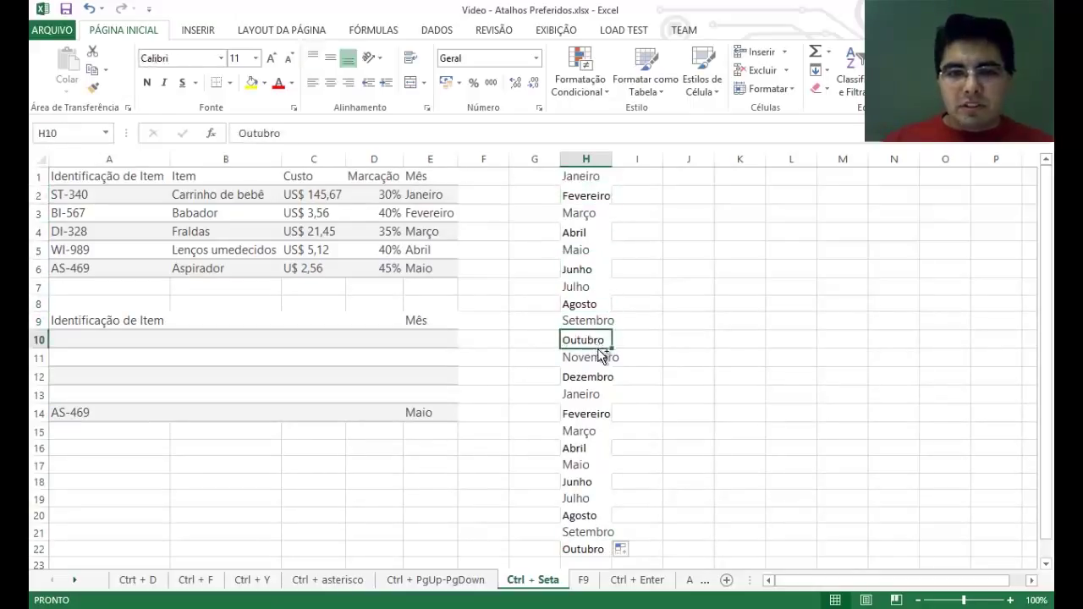
key(ctrl+Up)
key(ctrl+Up)
key(ctrl+Up)
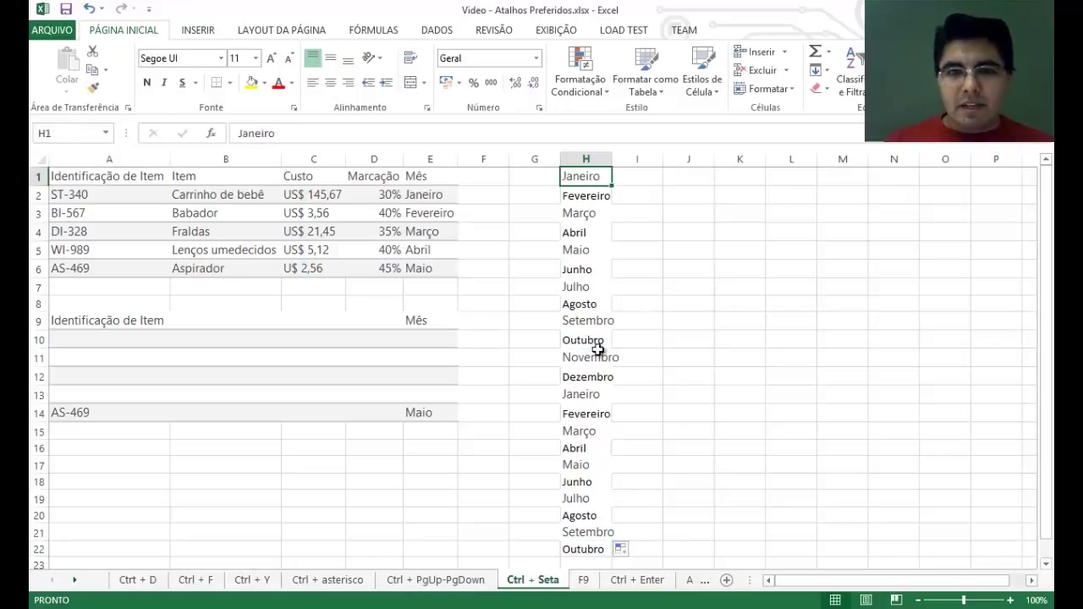
key(ctrl+Down)
key(ctrl+Up)
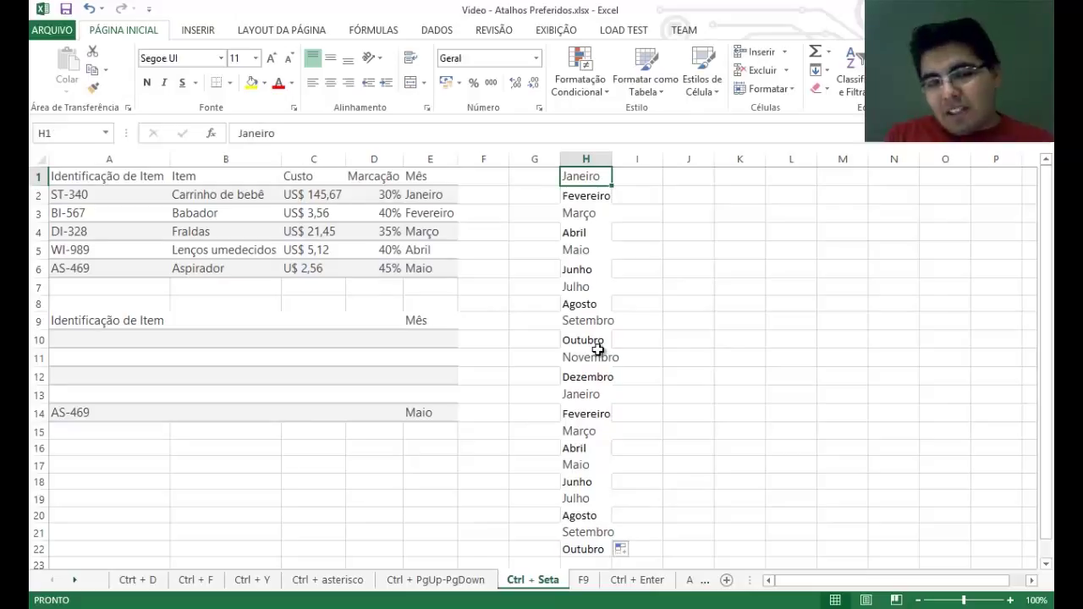
Clear Fevereiro from H14 to leave a gap in the month list
key(Down)
click(584, 413)
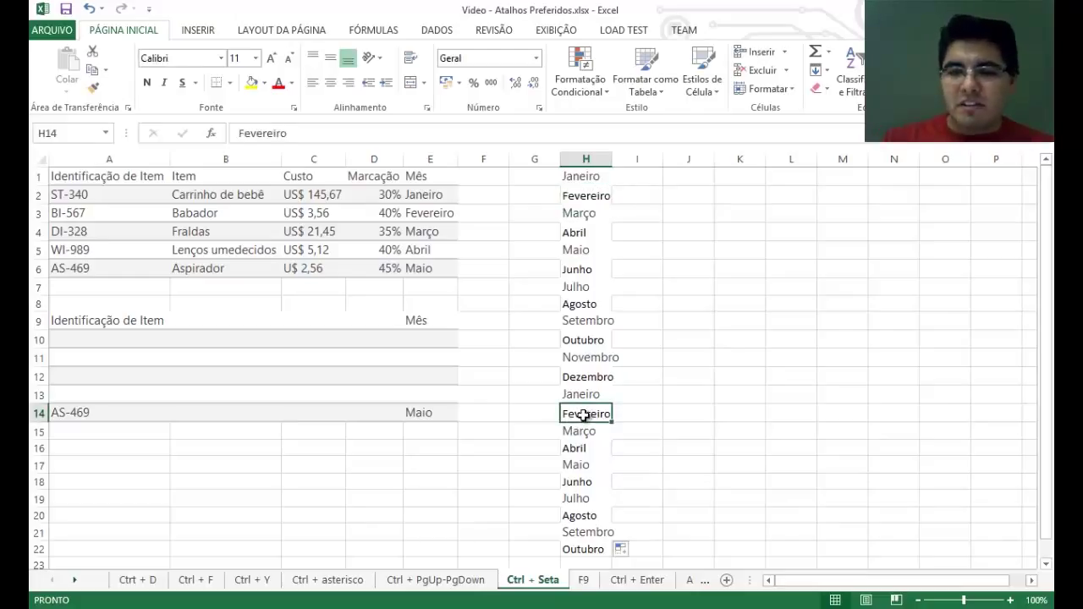
key(Delete)
Jump through the month list's data edges around the blank H14, reaching H22, H15 and H1 and ending on H13
key(ctrl+Up)
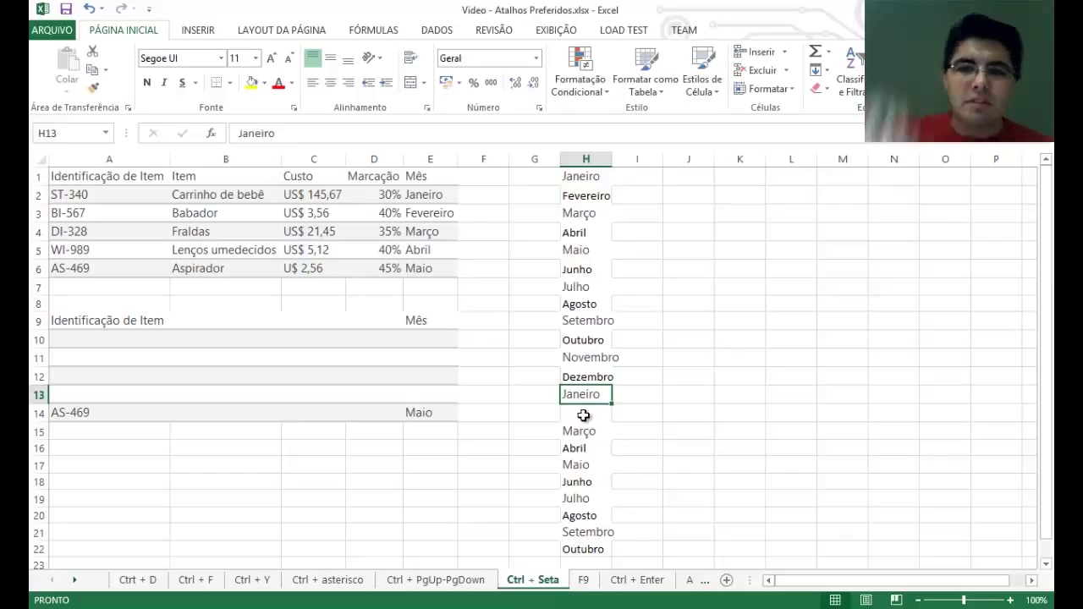
key(ctrl+Down)
key(Down)
key(ctrl+Down)
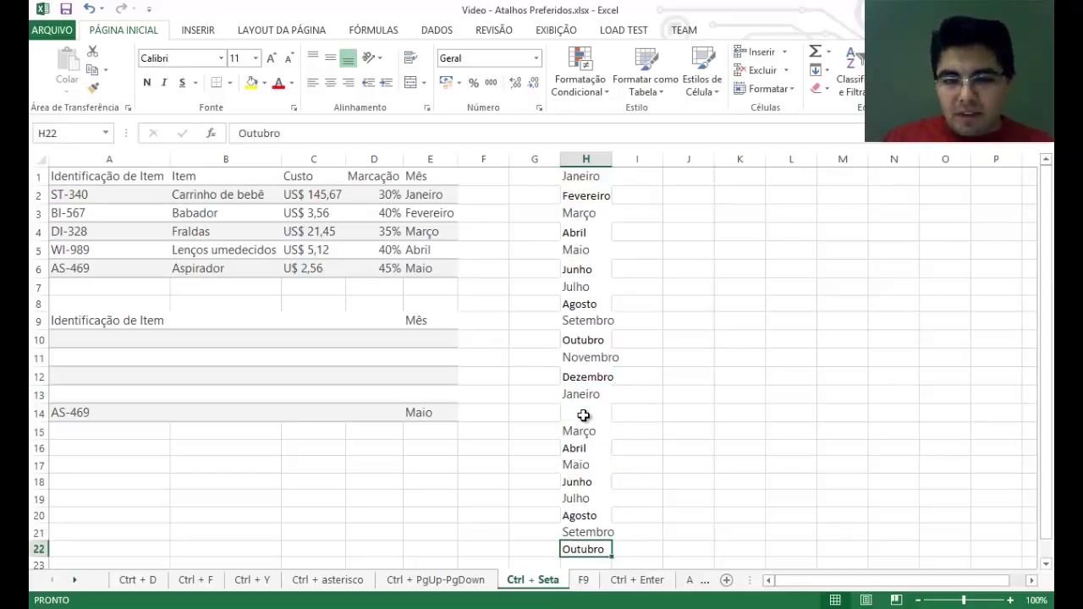
key(ctrl+Up)
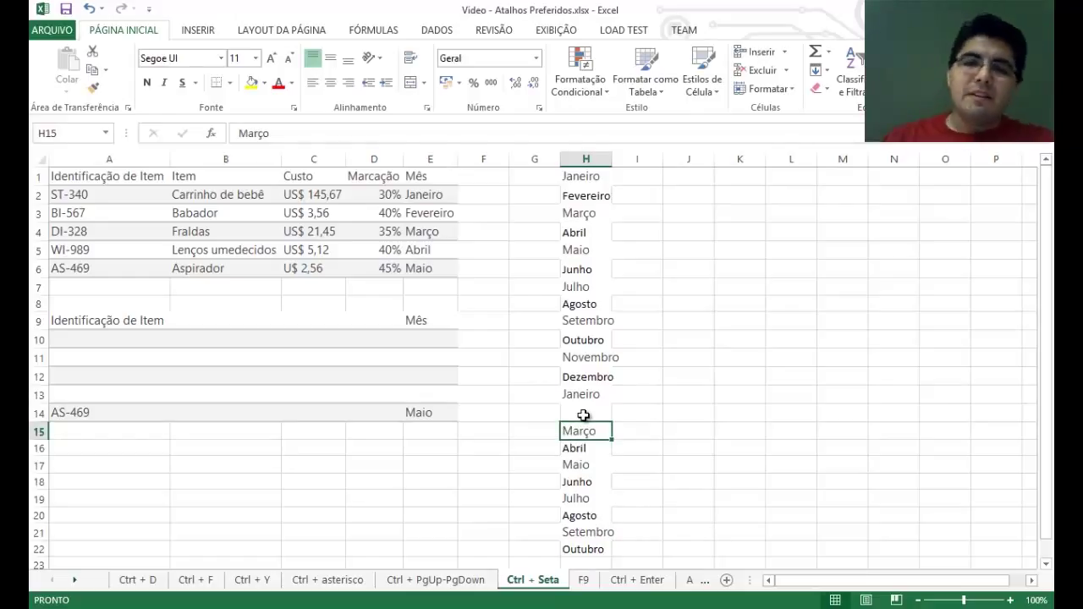
key(Up)
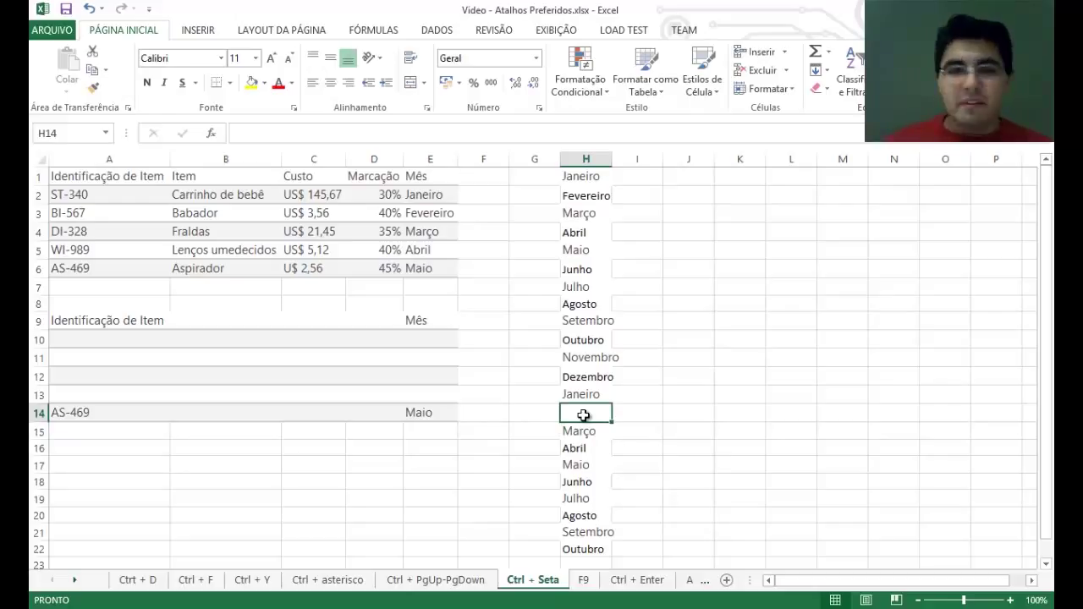
key(ctrl+Up)
key(ctrl+Up)
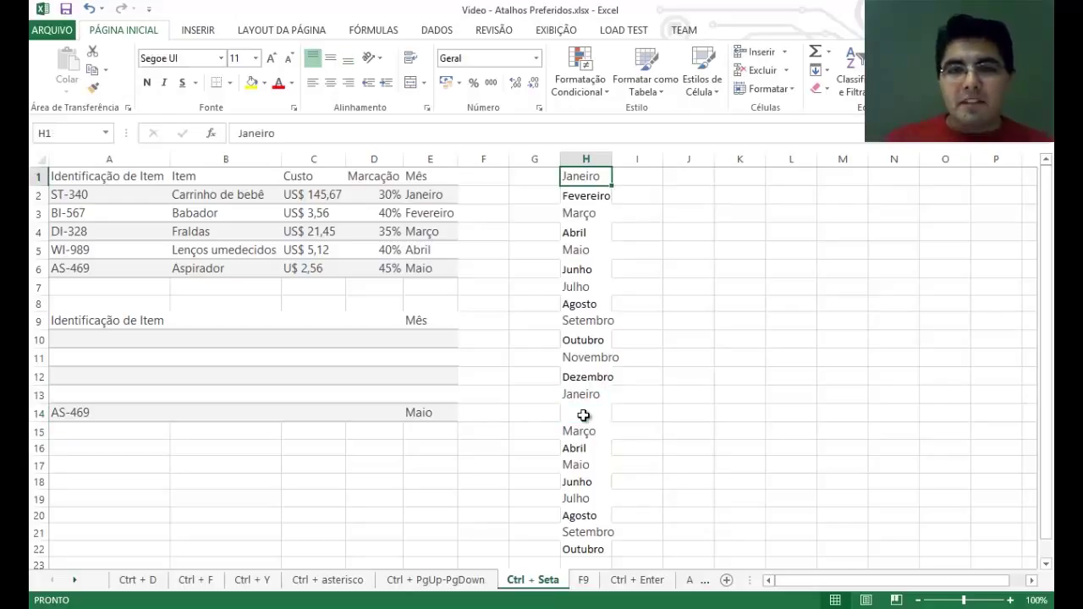
key(ctrl+Down)
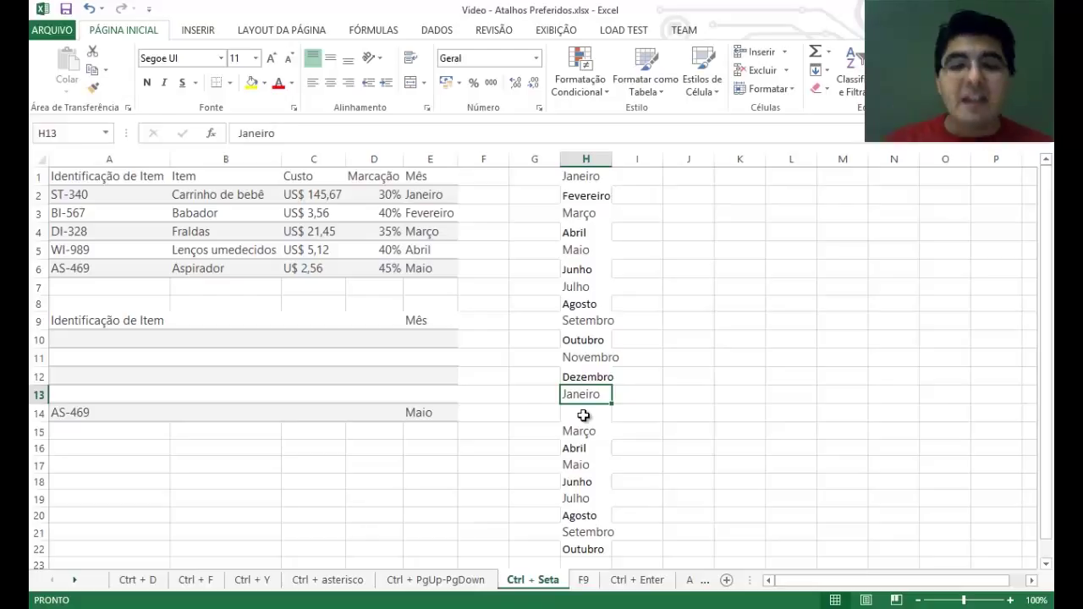
Undo the clearing of H14 and jump down to the month list's last entry in H22
key(ctrl+z)
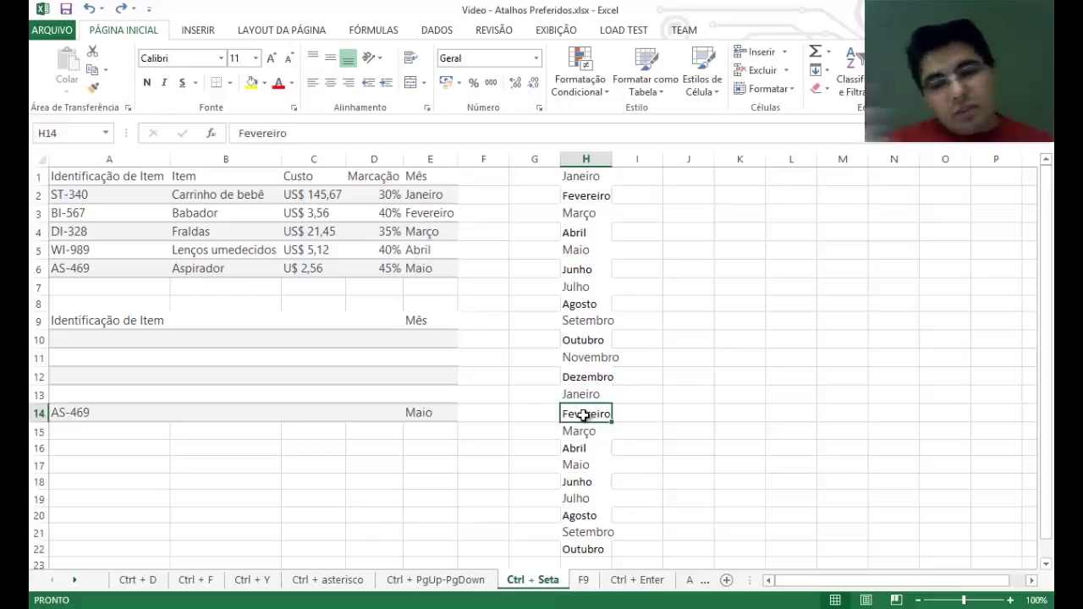
key(ctrl+Down)
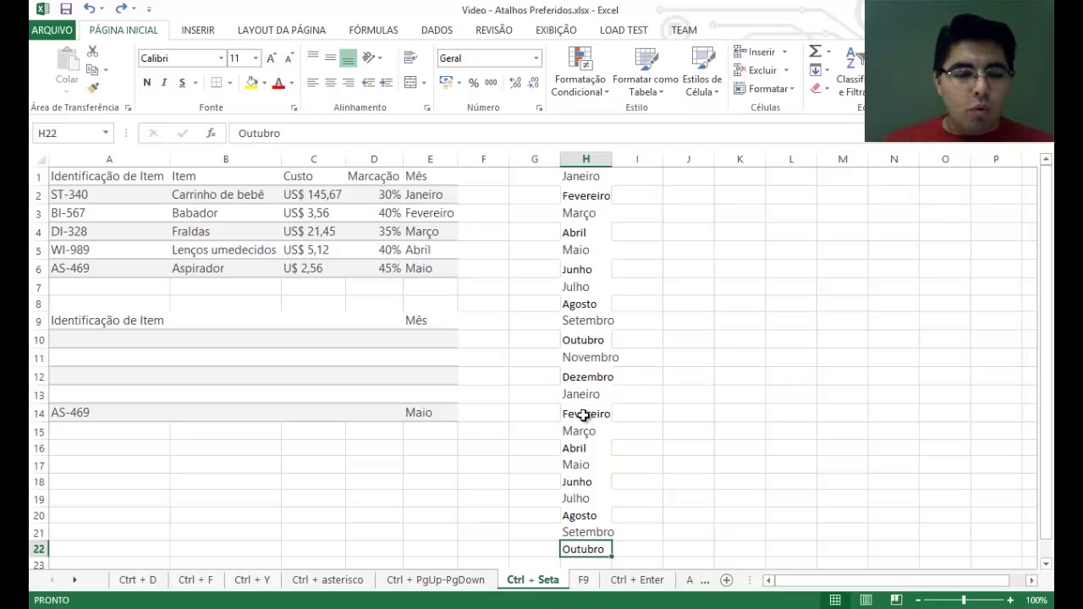
Extend the selection from H22 up to H1 in one jump, and again from H22 up to H16 cell by cell
key(ctrl+shift+Up)
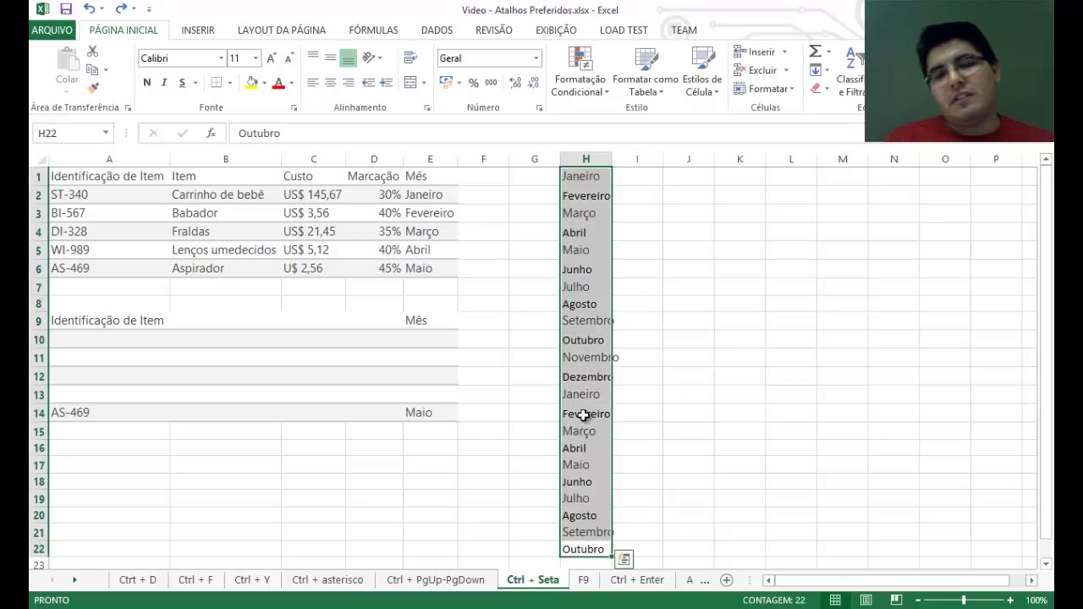
key(Down)
key(Up)
key(shift+Up)
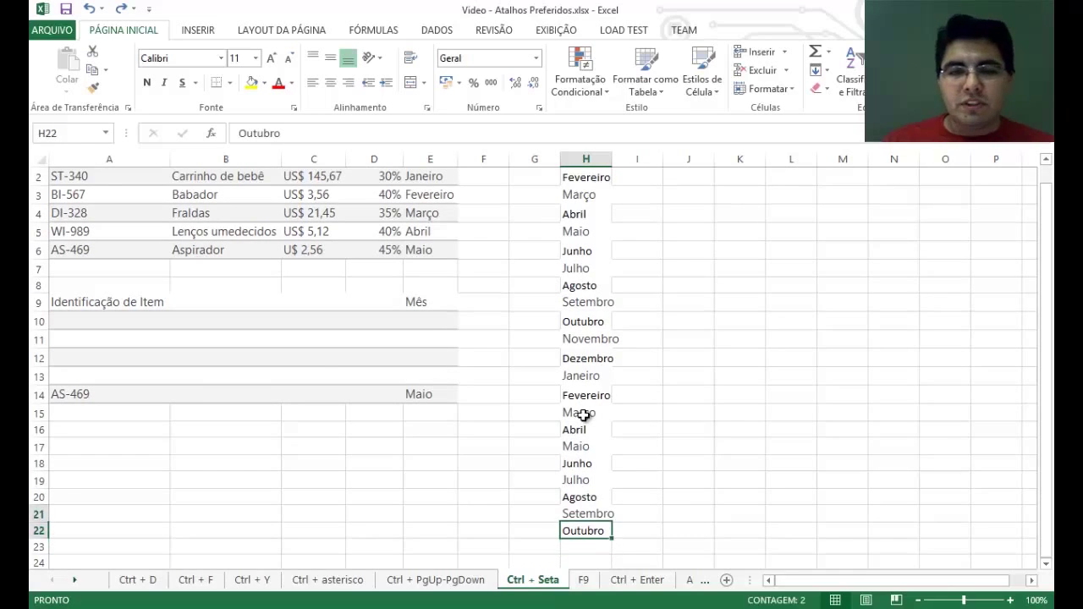
key(shift+Up)
key(shift+Up)
key(shift+Up)
key(shift+Up)
key(shift+Up)
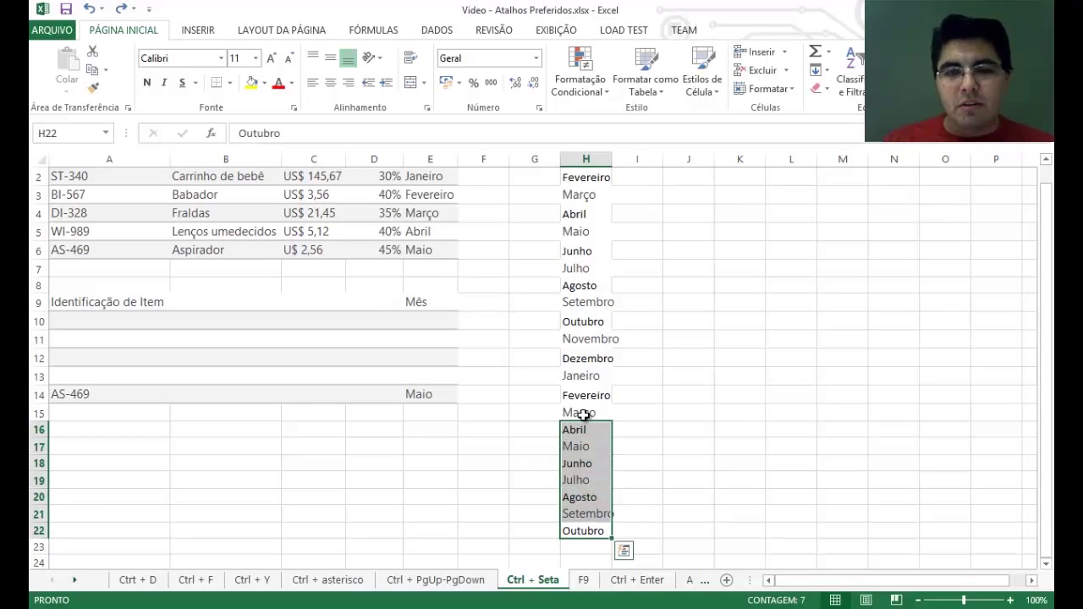
Jump up to H1 and select the whole month list down to H22 in one jump
key(Down)
key(Up)
key(ctrl+Up)
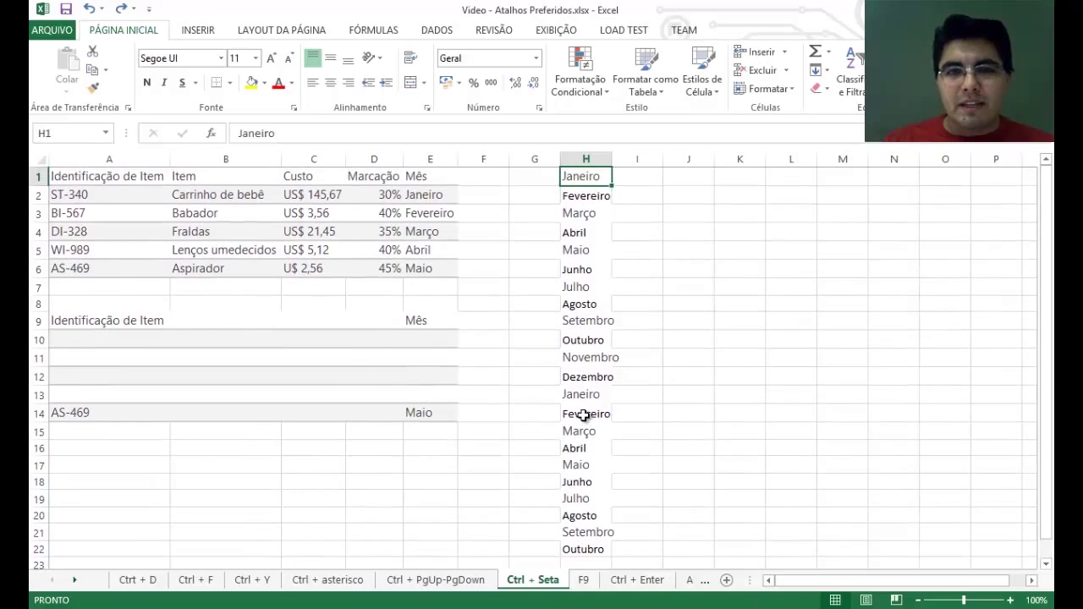
key(ctrl+shift+Down)
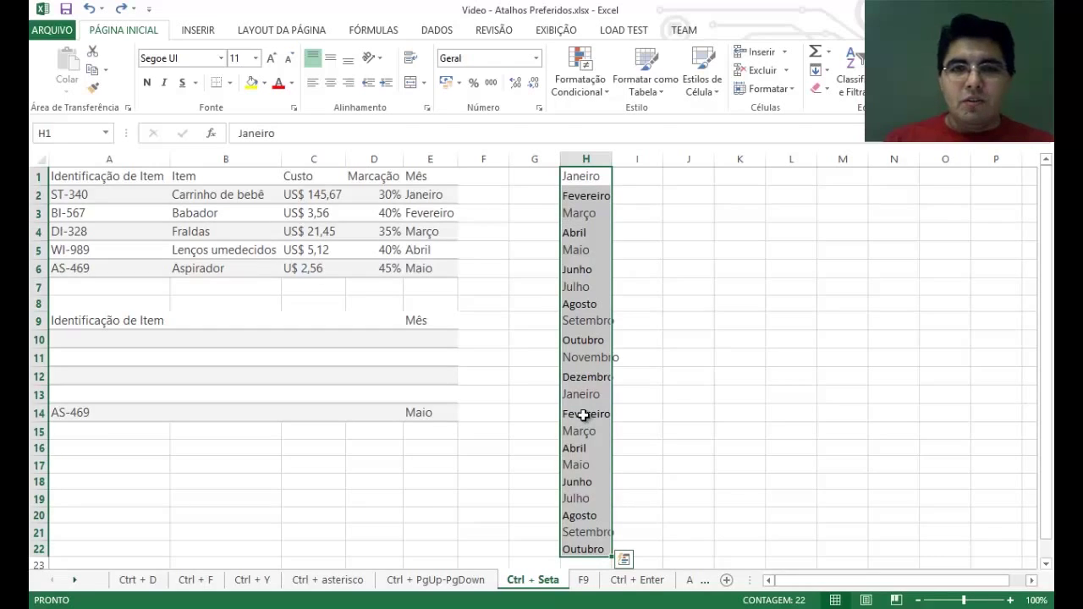
Jump from the month list to A1 and select the item table A1:E6 by extending to its data edges
key(ctrl+Up)
key(ctrl+Left)
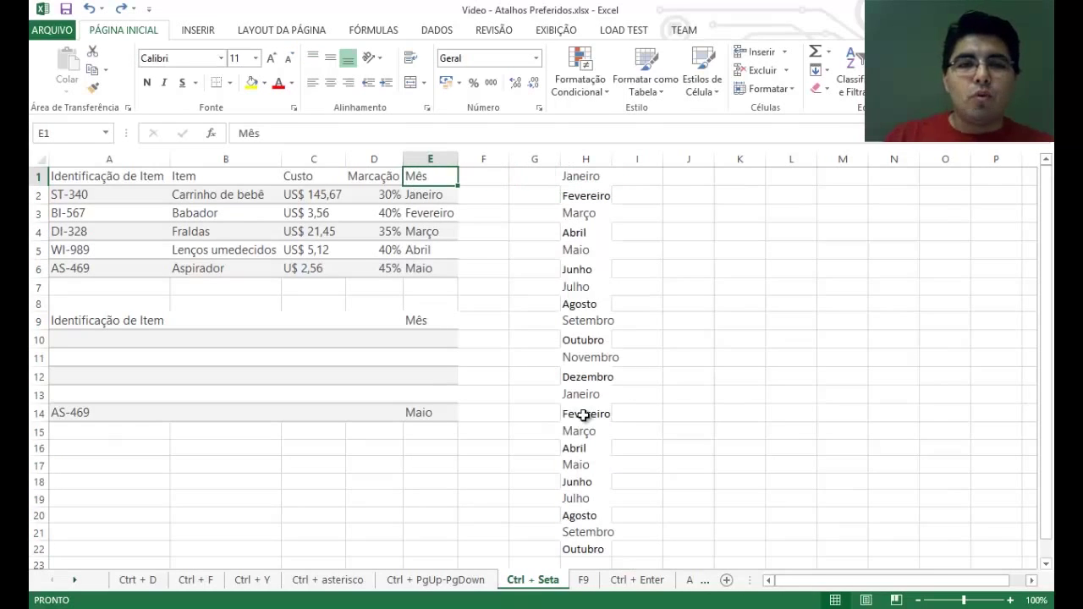
key(ctrl+Left)
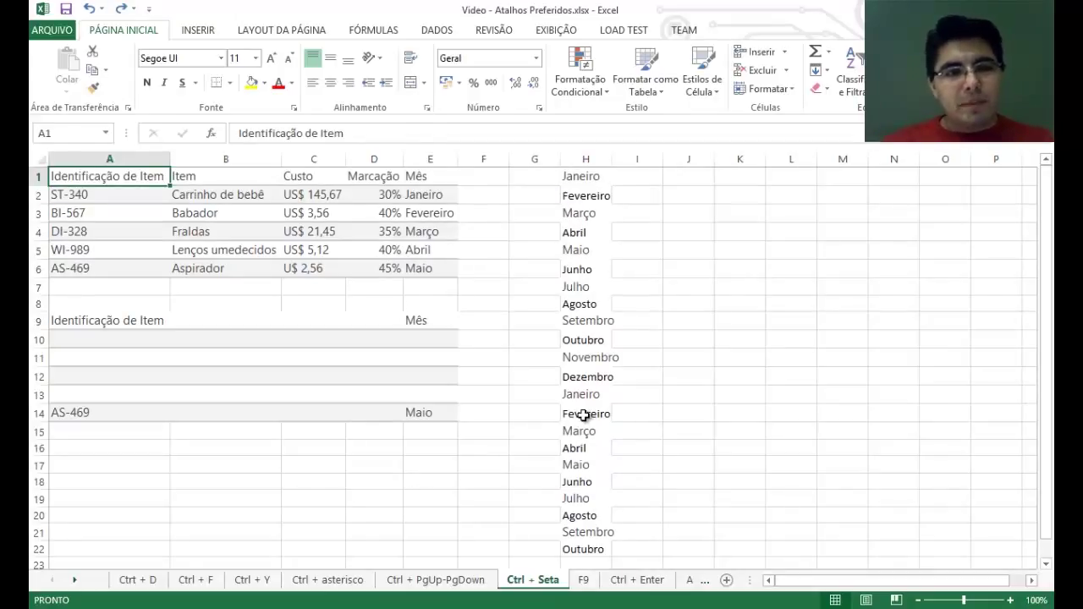
key(ctrl+shift+Right)
key(ctrl+shift+Down)
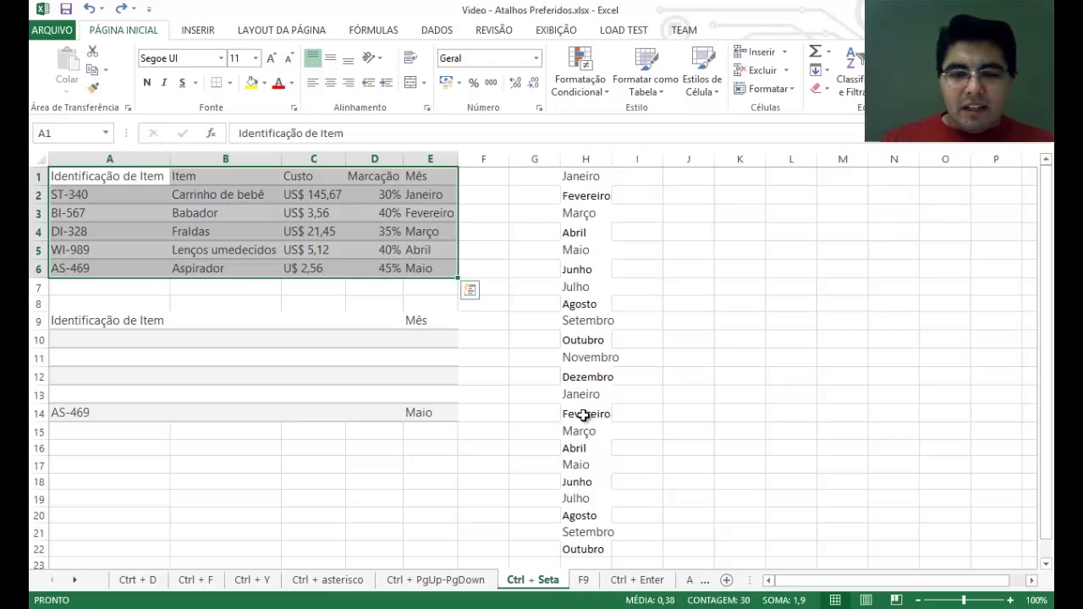
Switch to the F9 sheet and reduce the table selection to cell A1
key(ctrl+Page_Down)
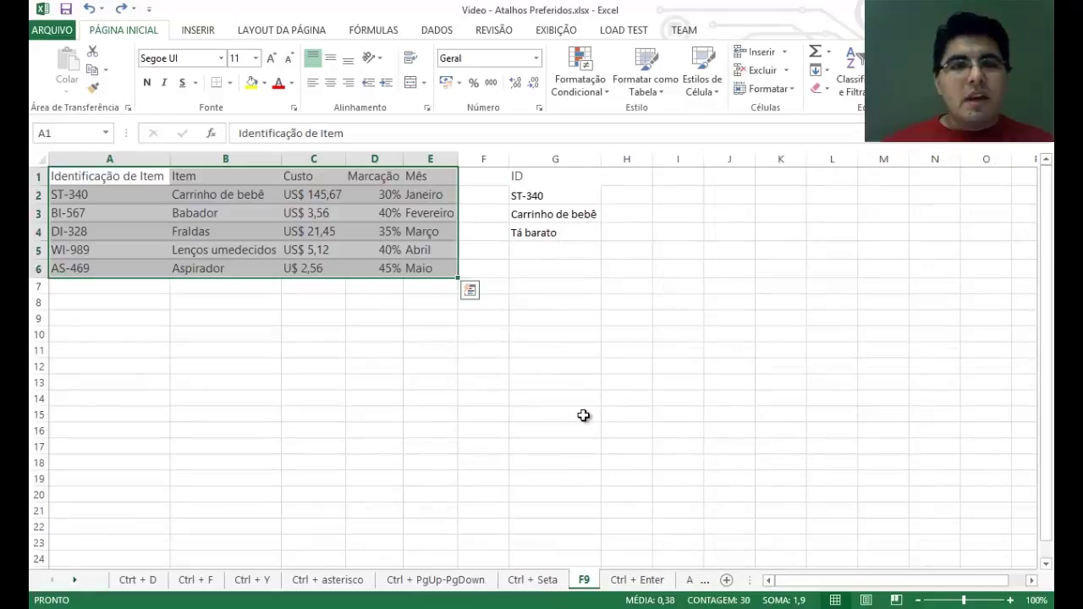
key(Left)
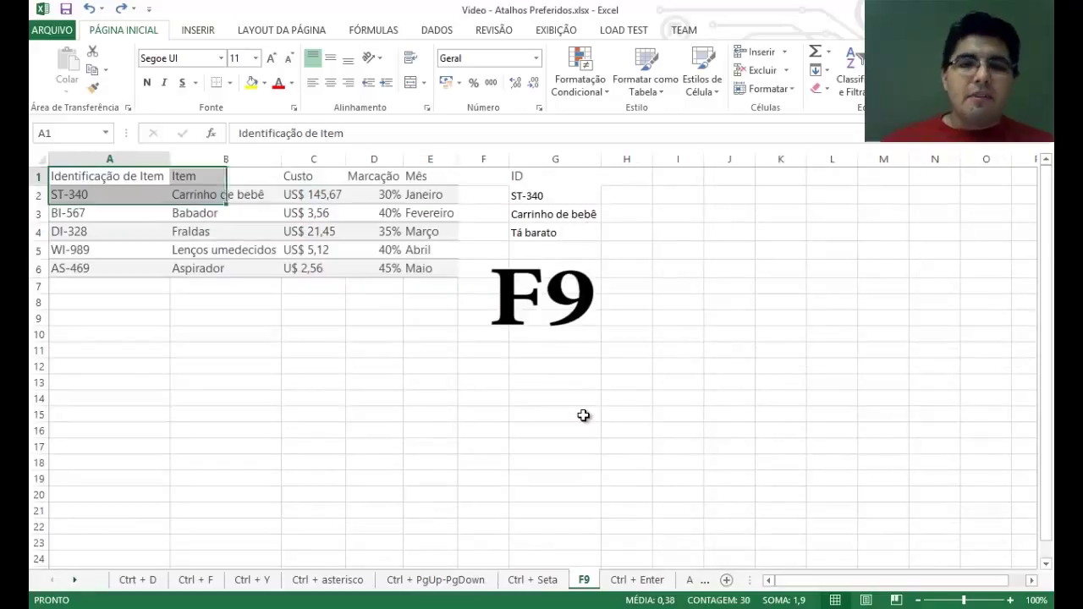
key(Right)
key(Right)
key(Left)
key(Left)
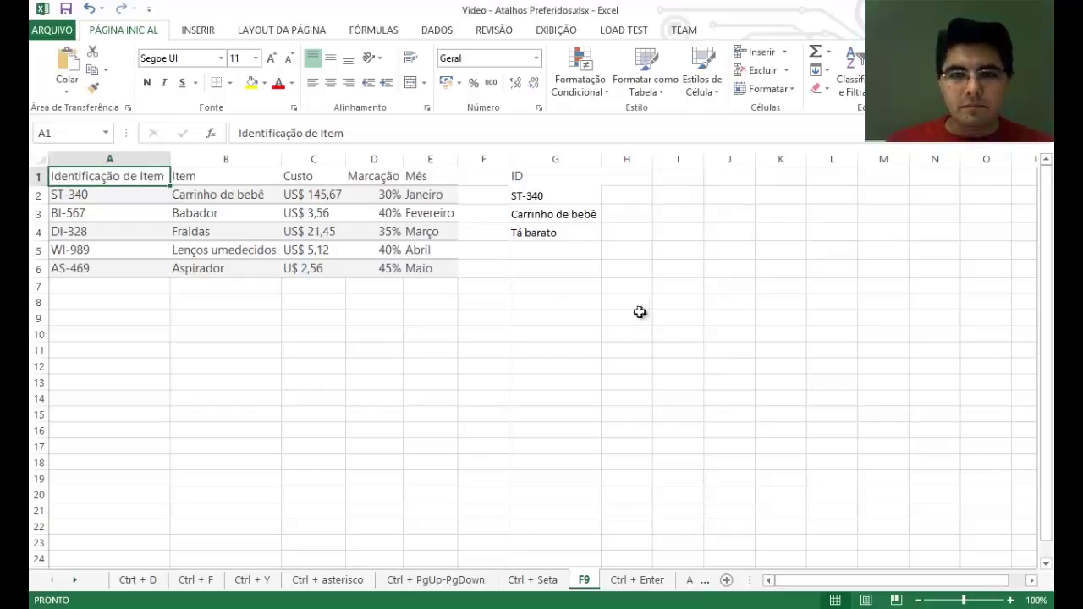
Enter the formula =AGORA() in G6 and recalculate the workbook to refresh its time
click(560, 269)
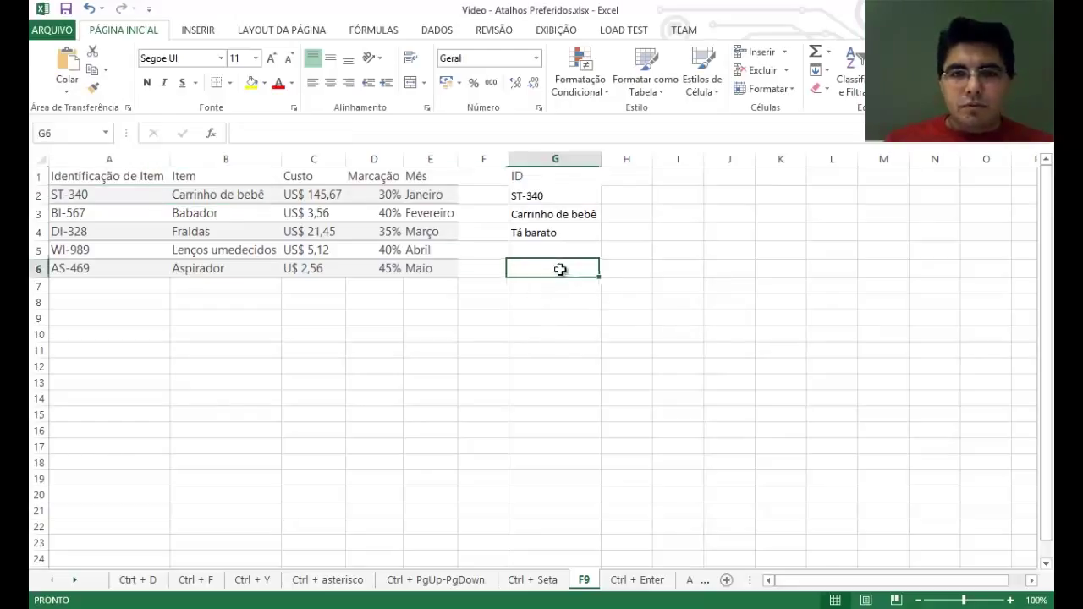
click(535, 138)
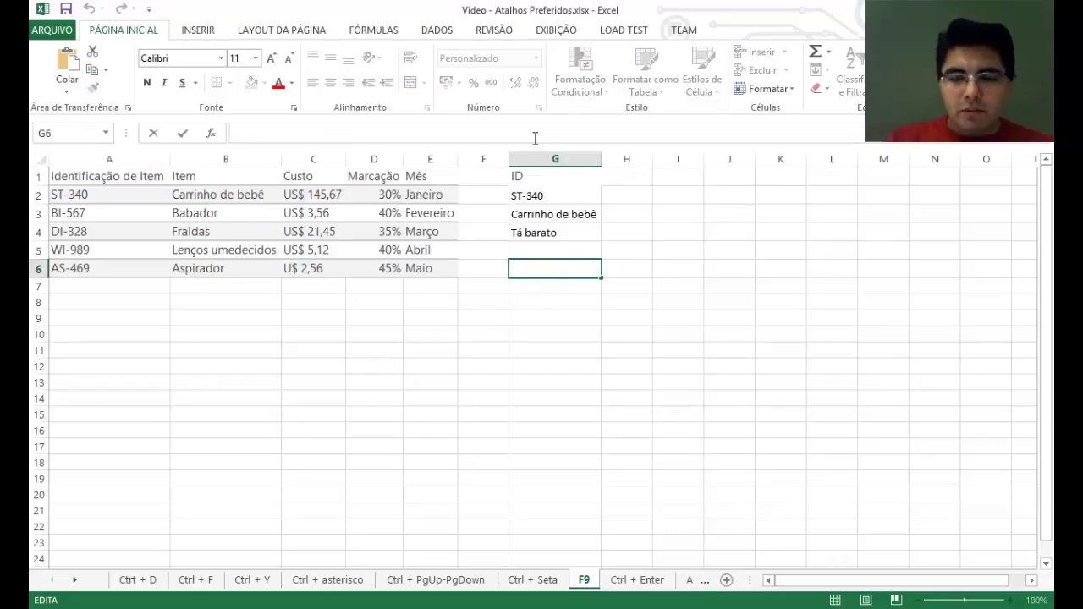
text(=AGORA)
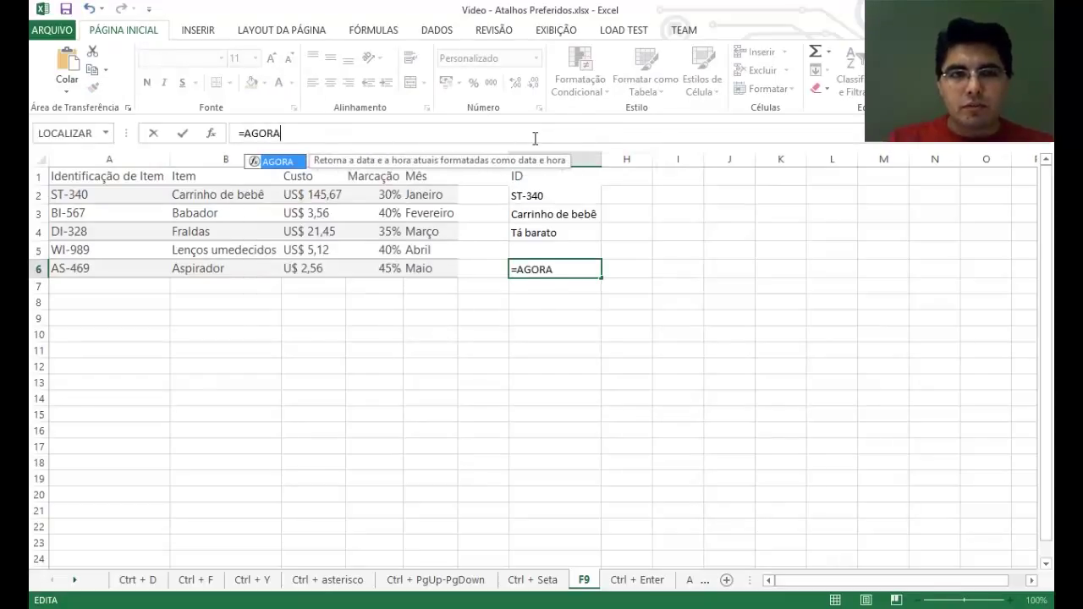
text(())
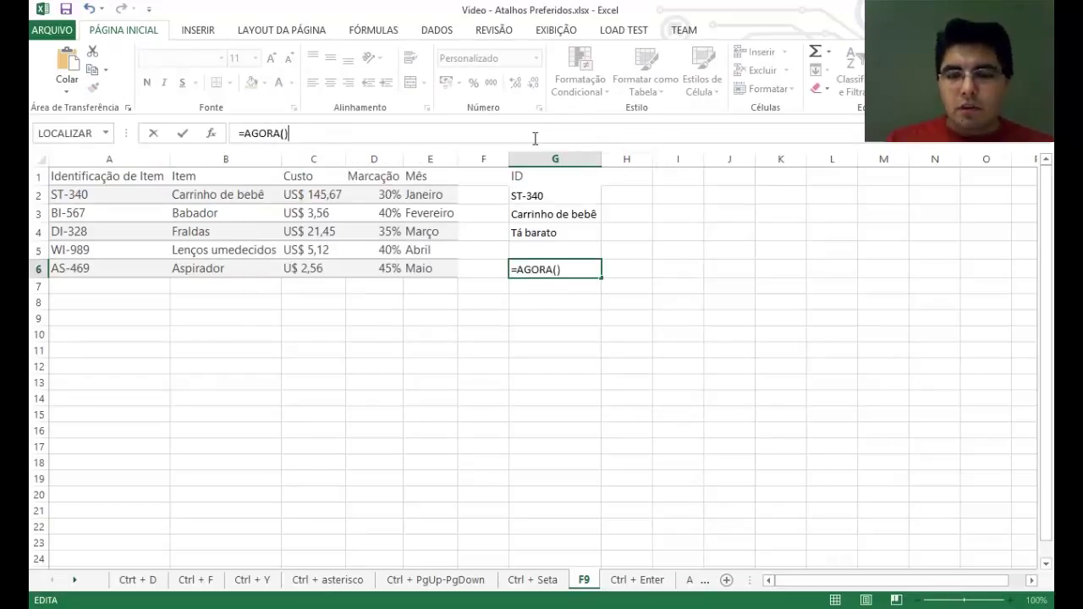
key(Return)
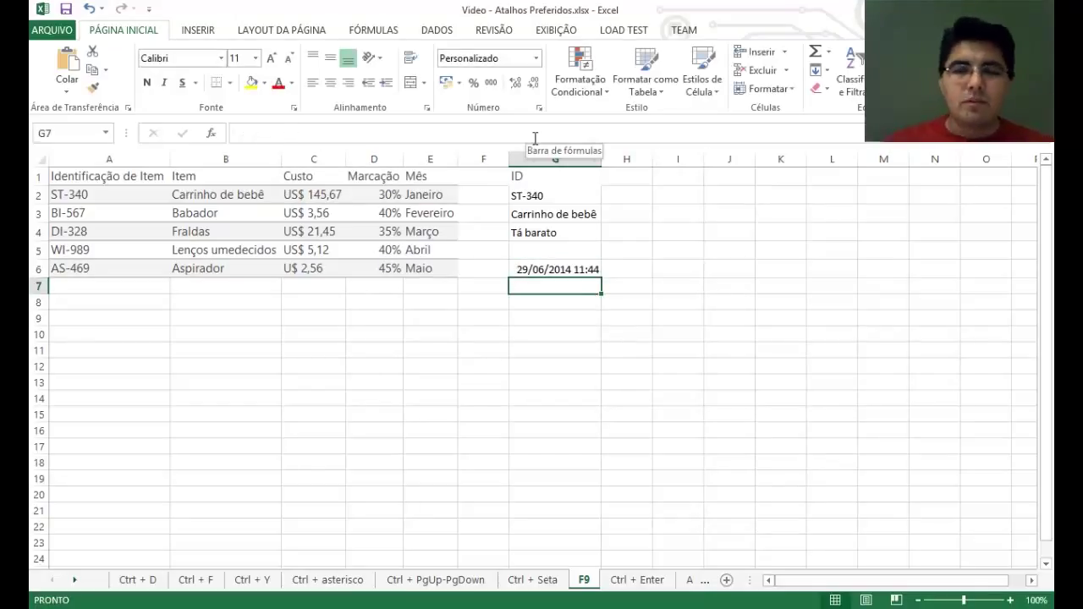
key(Up)
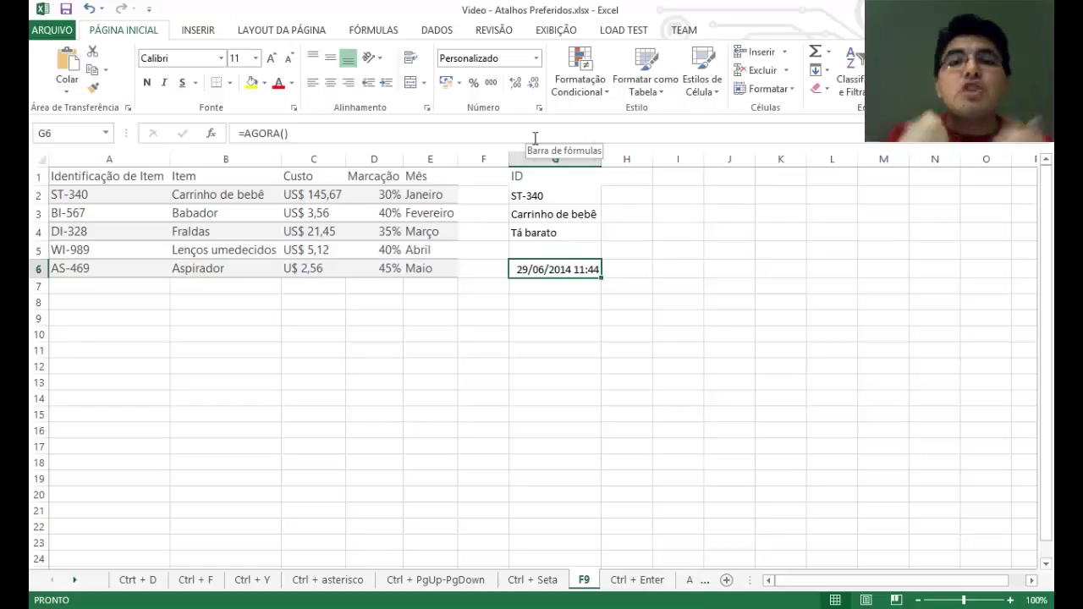
key(F9)
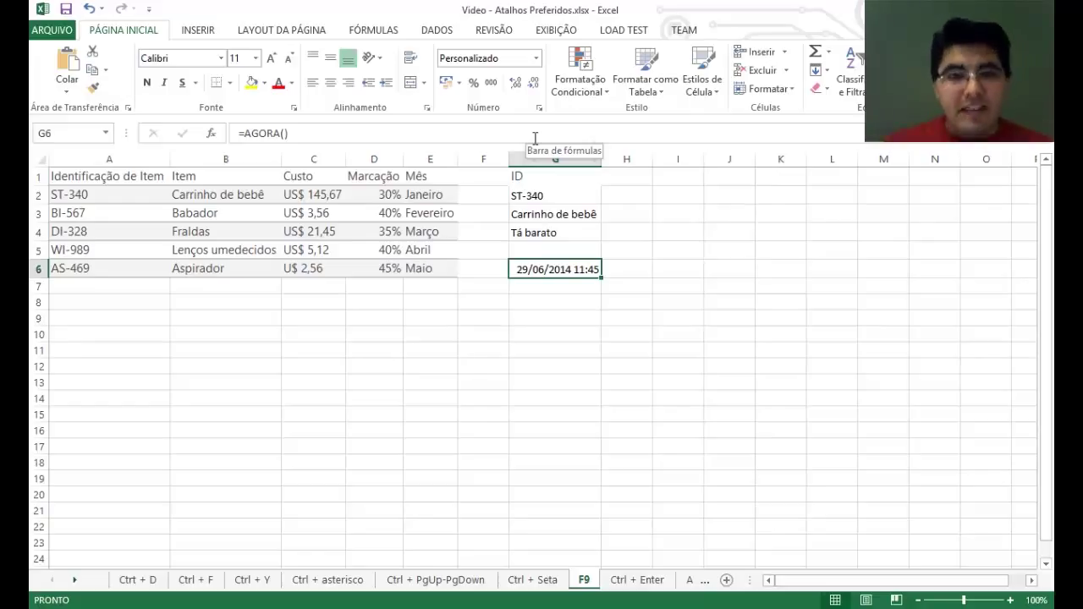
Examine the PROCV formula in G3 and the SE formula in G4 with their referenced ranges, without changing either
click(557, 199)
click(552, 209)
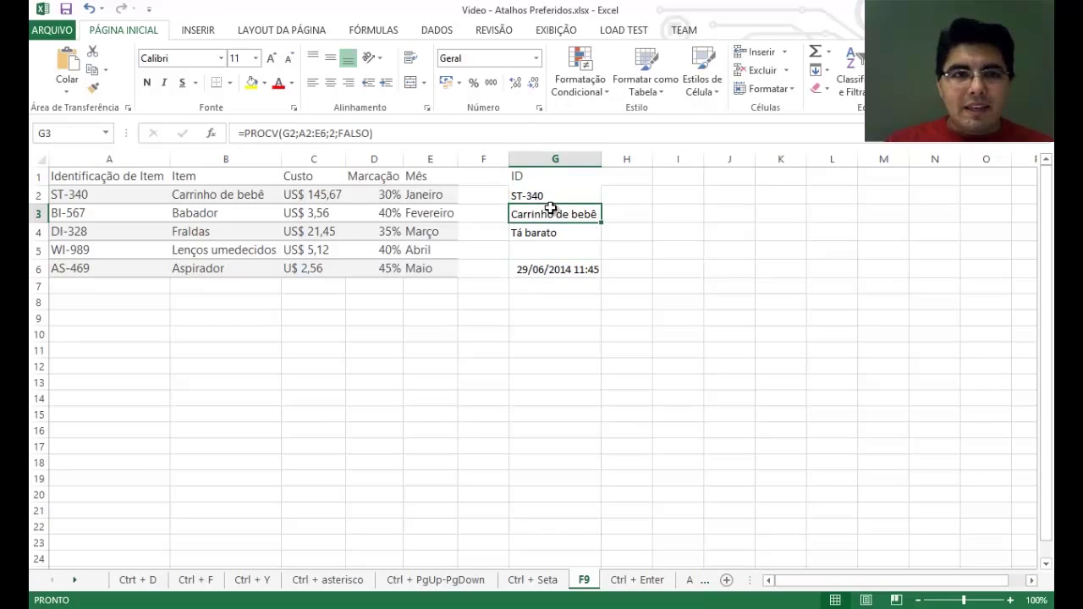
click(528, 131)
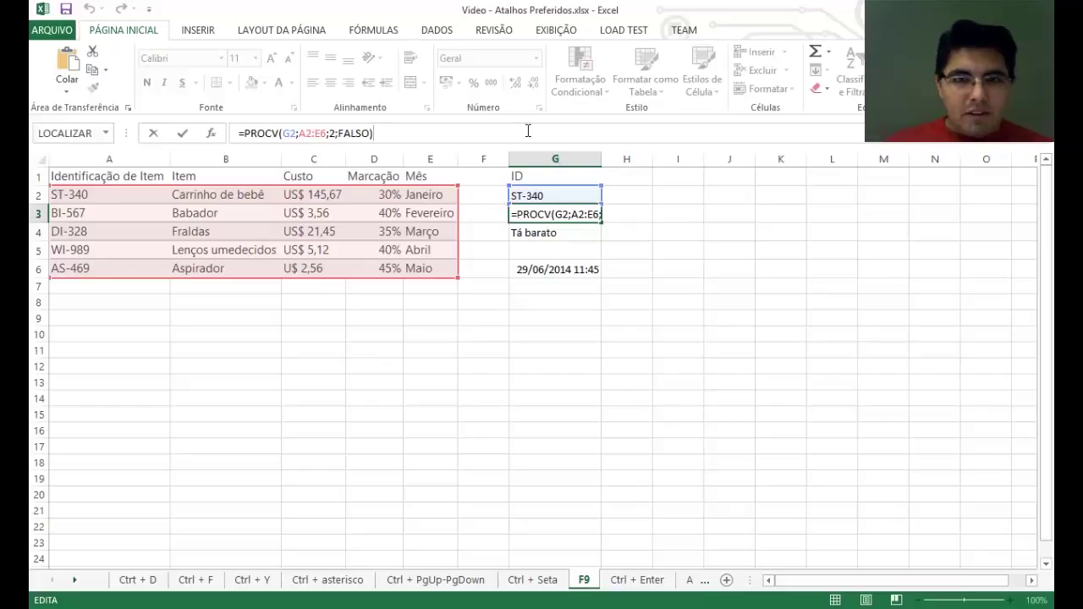
key(Return)
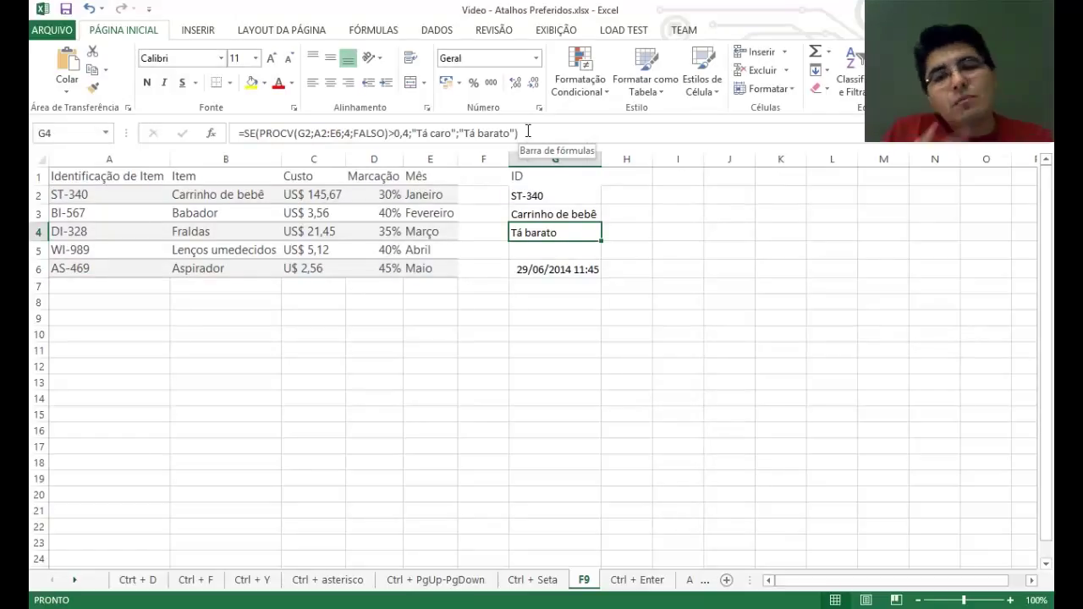
key(Down)
key(Down)
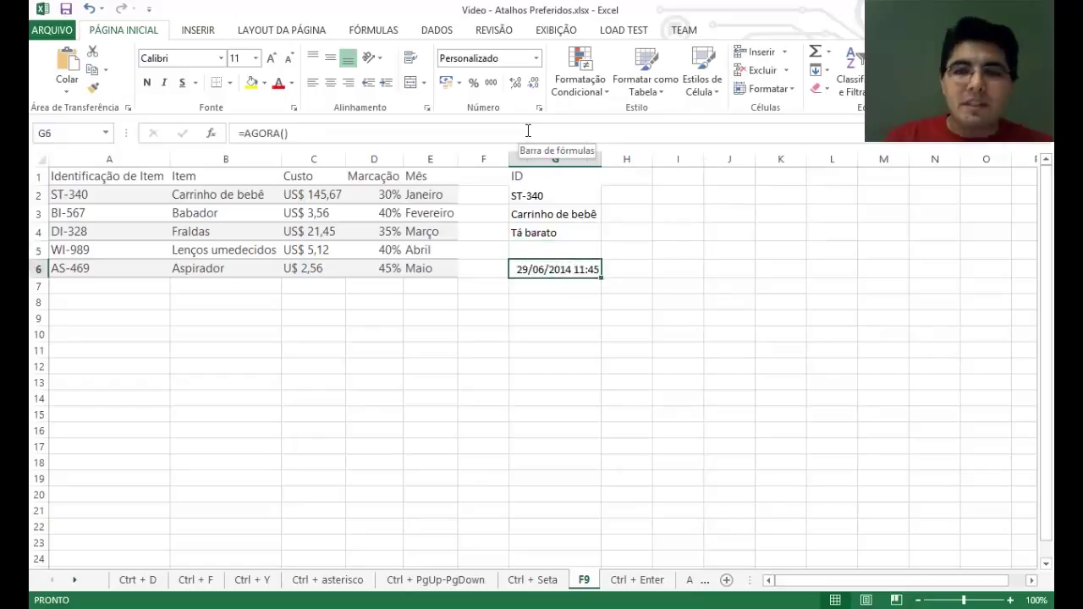
key(Up)
key(Up)
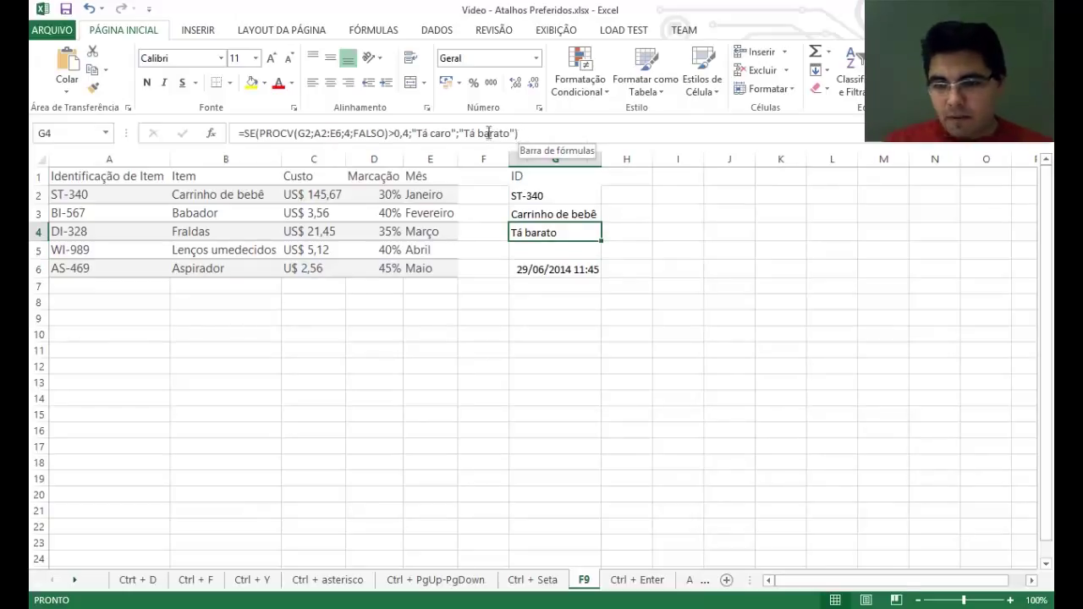
click(549, 134)
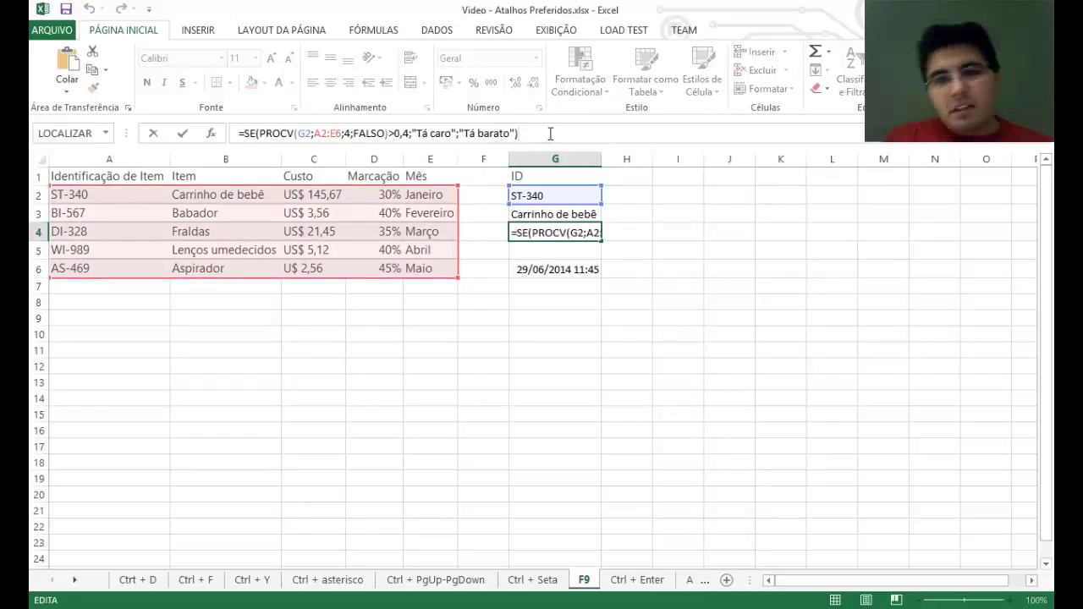
key(Return)
Clear the AGORA formula from G6
key(Down)
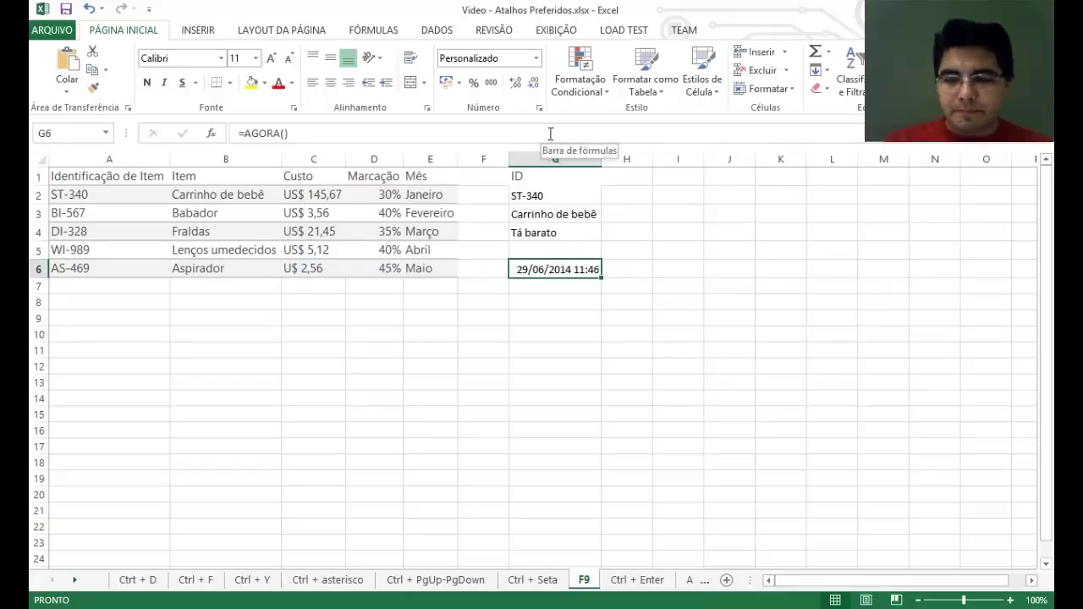
key(Delete)
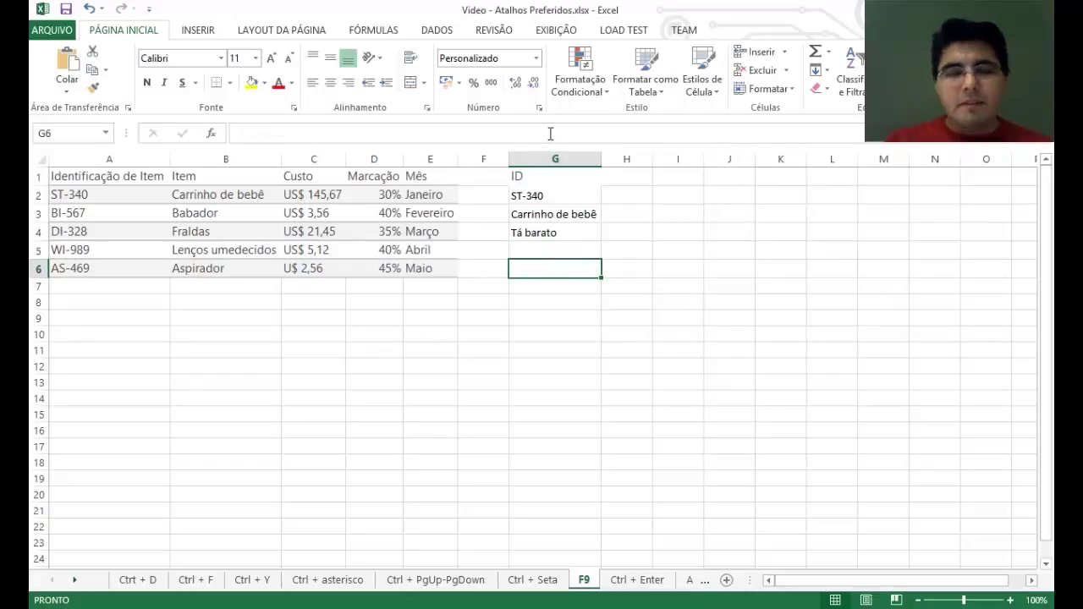
Check the SE formula in G4, the PROCV formula in G3 and the ID value in G2
click(546, 233)
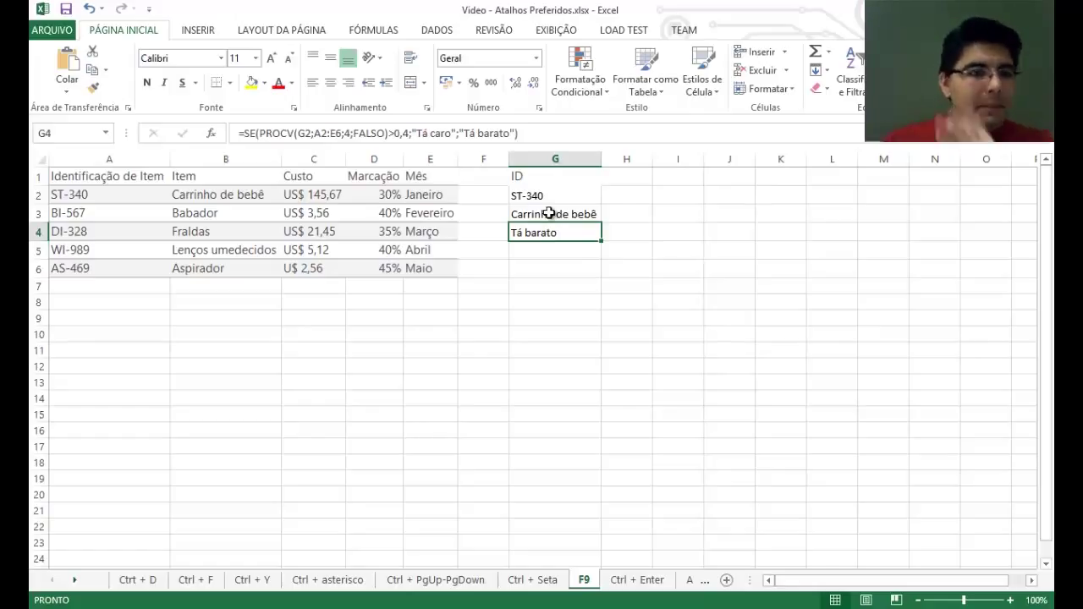
key(Up)
key(Up)
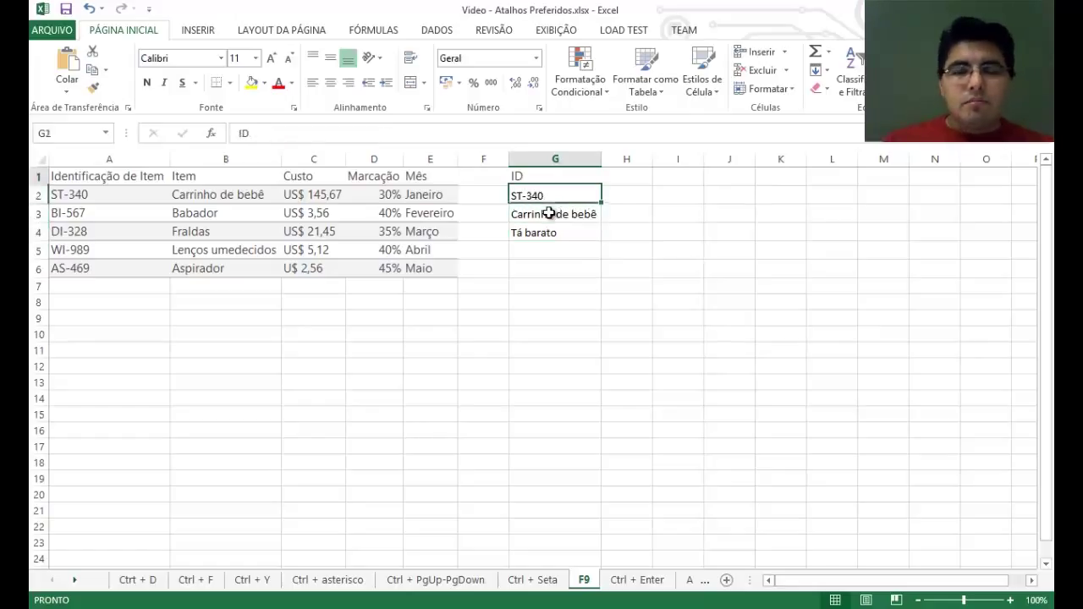
key(Up)
key(Down)
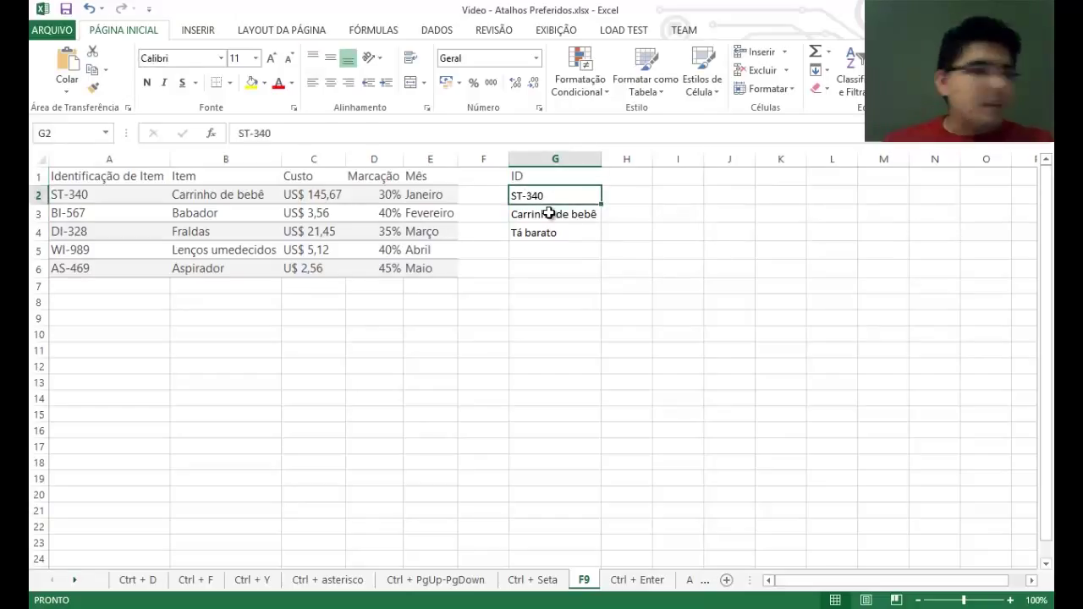
key(Down)
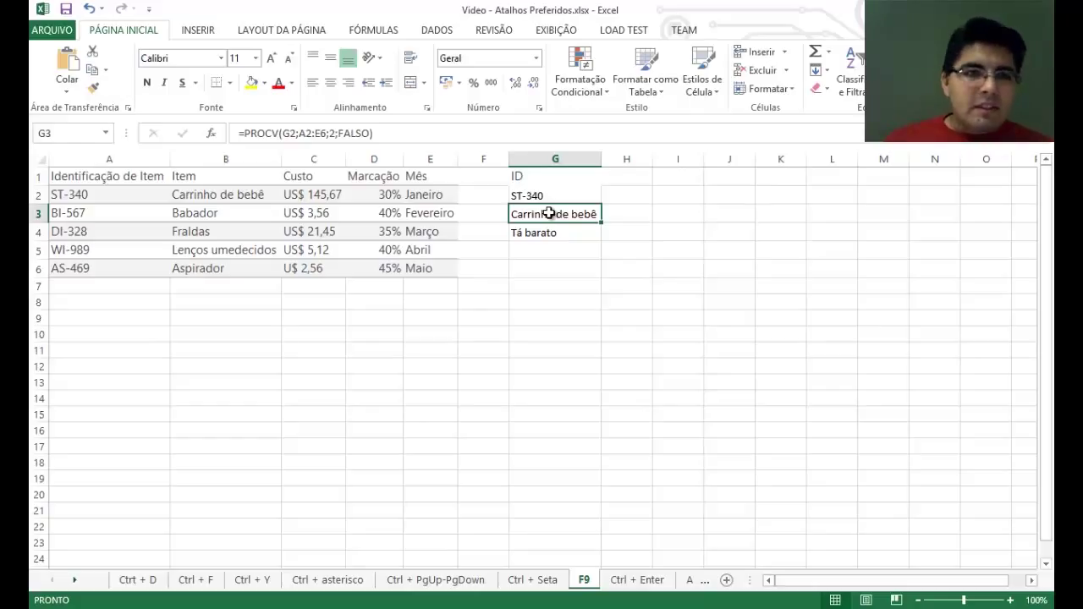
key(Up)
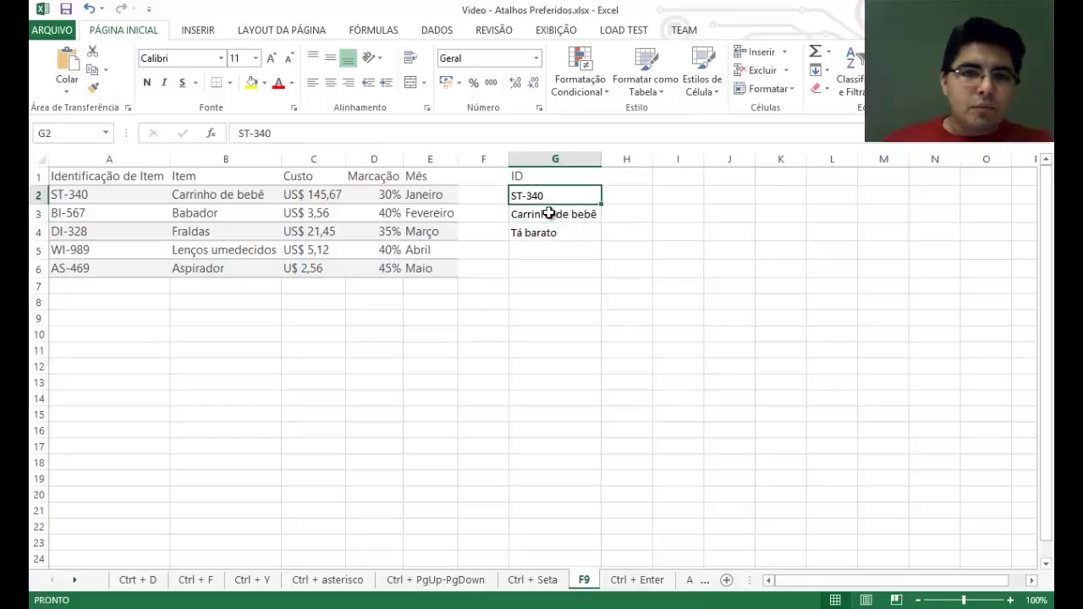
Trace the ST-340 row across the item table back to G2 and review the dependent formulas in G3 and G4
key(ctrl+Left)
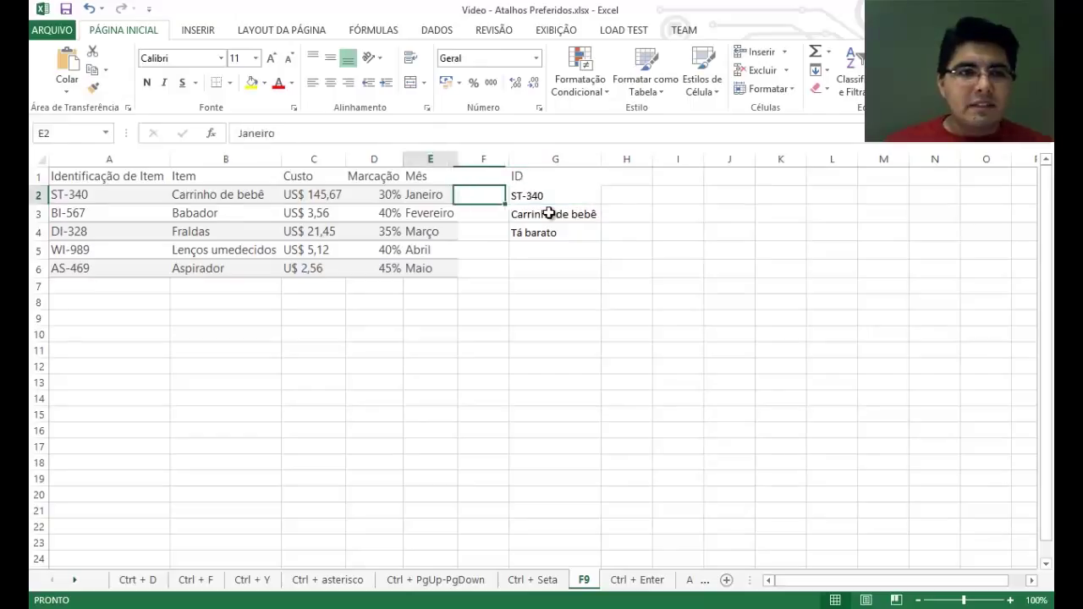
key(ctrl+Left)
key(Right)
key(Right)
key(Right)
key(Right)
key(Right)
key(Right)
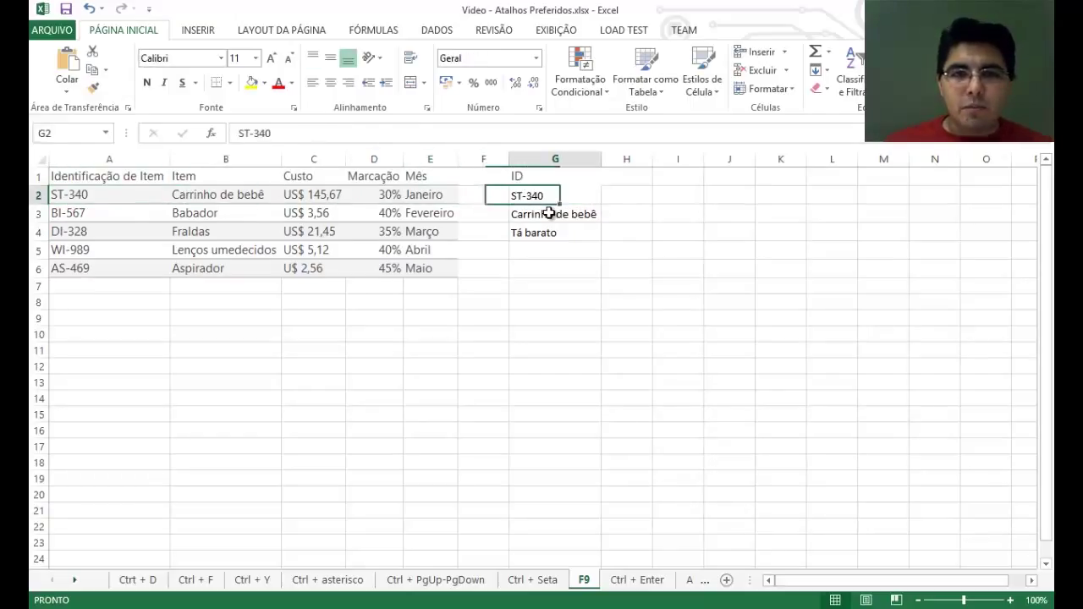
key(Down)
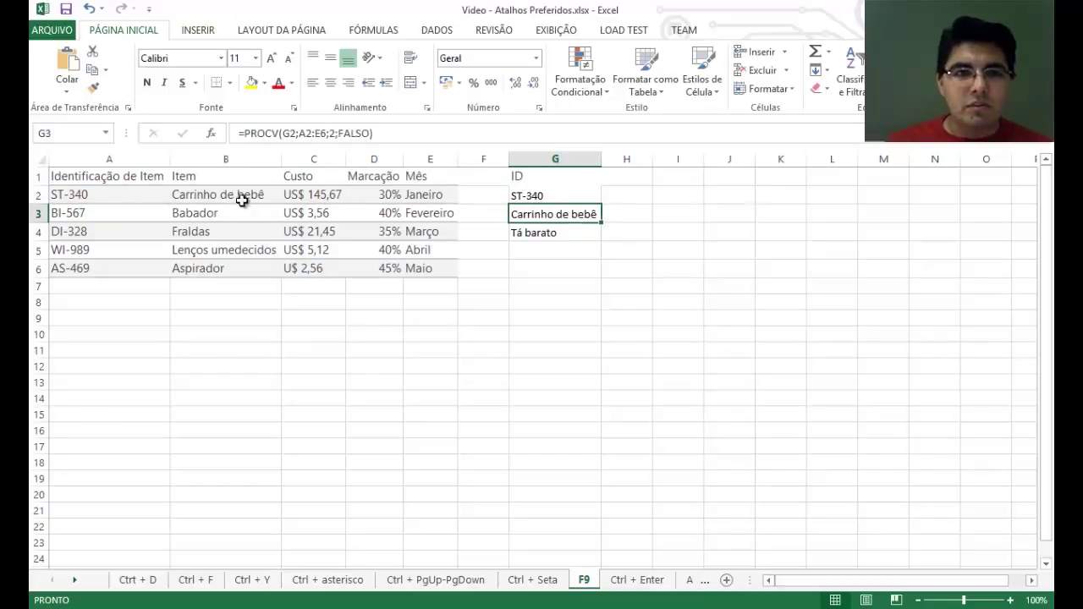
key(Down)
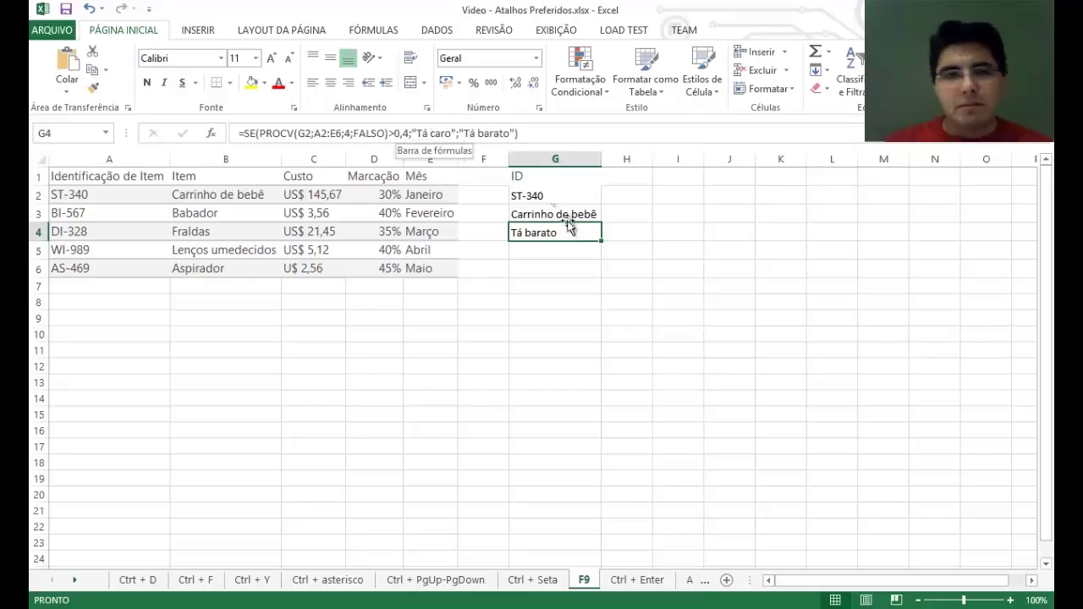
Replace the ID in G2 with AS-469 and recalculate the dependent formulas in G3 and G4
click(522, 133)
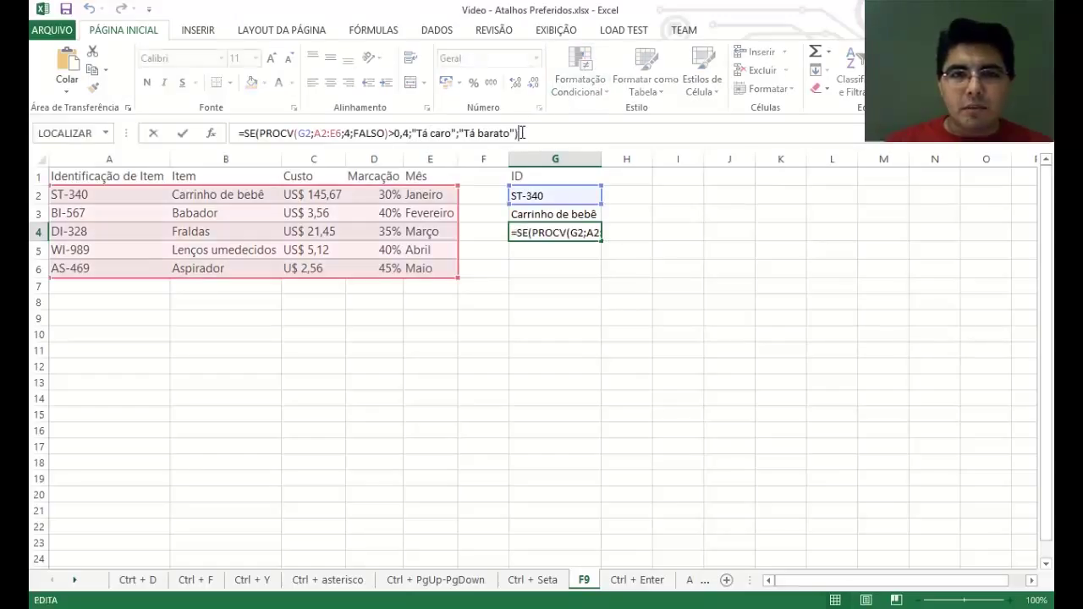
key(Return)
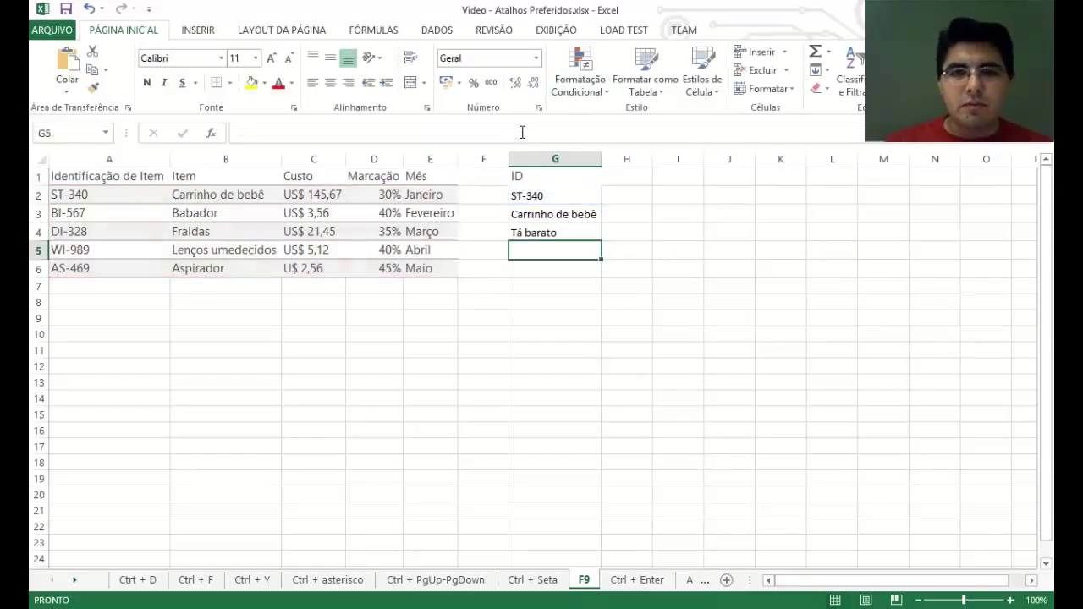
click(540, 197)
click(361, 133)
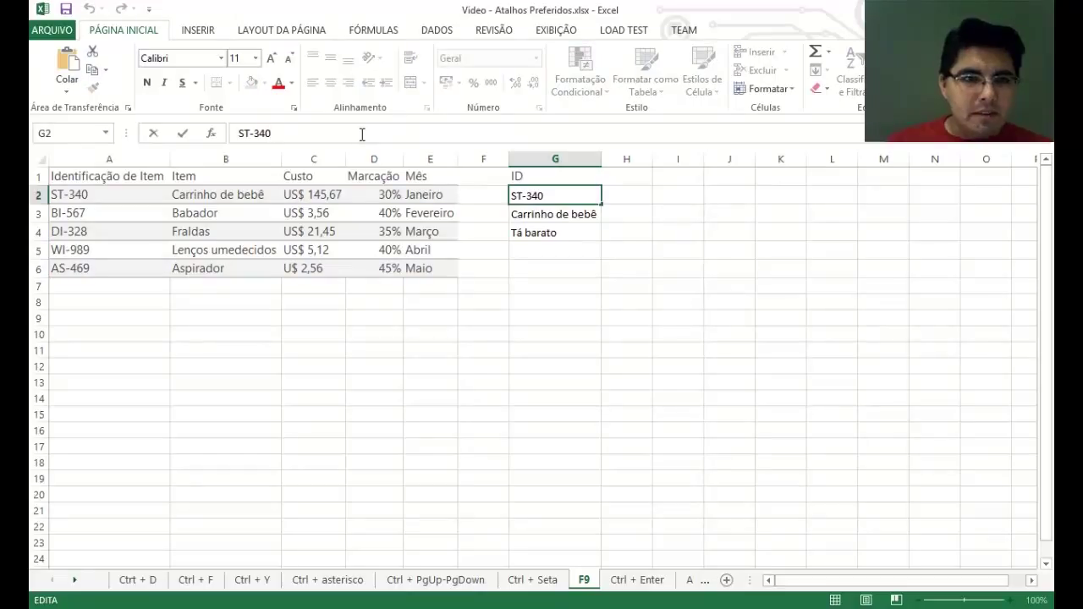
key(shift+Left)
key(shift+Left)
key(shift+Left)
key(shift+Left)
key(shift+Left)
key(shift+Left)
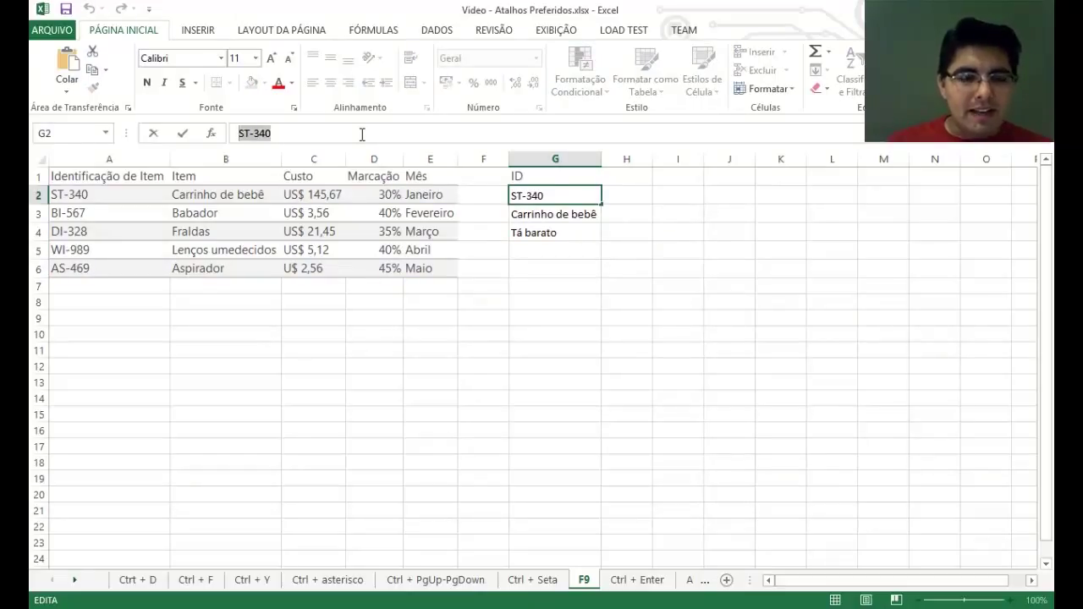
text(AS-)
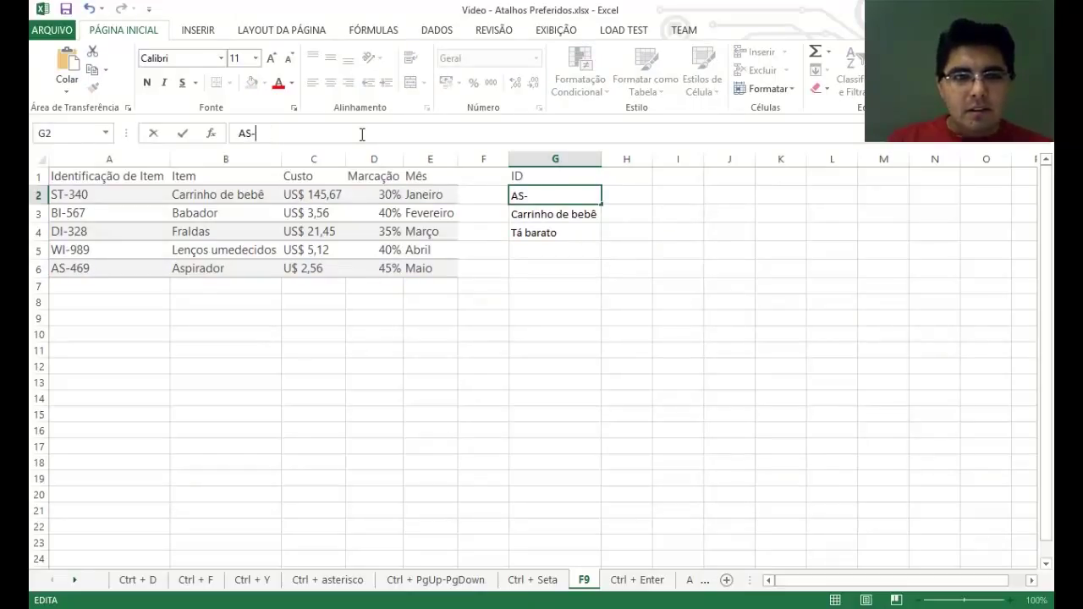
text(469)
key(ctrl+Return)
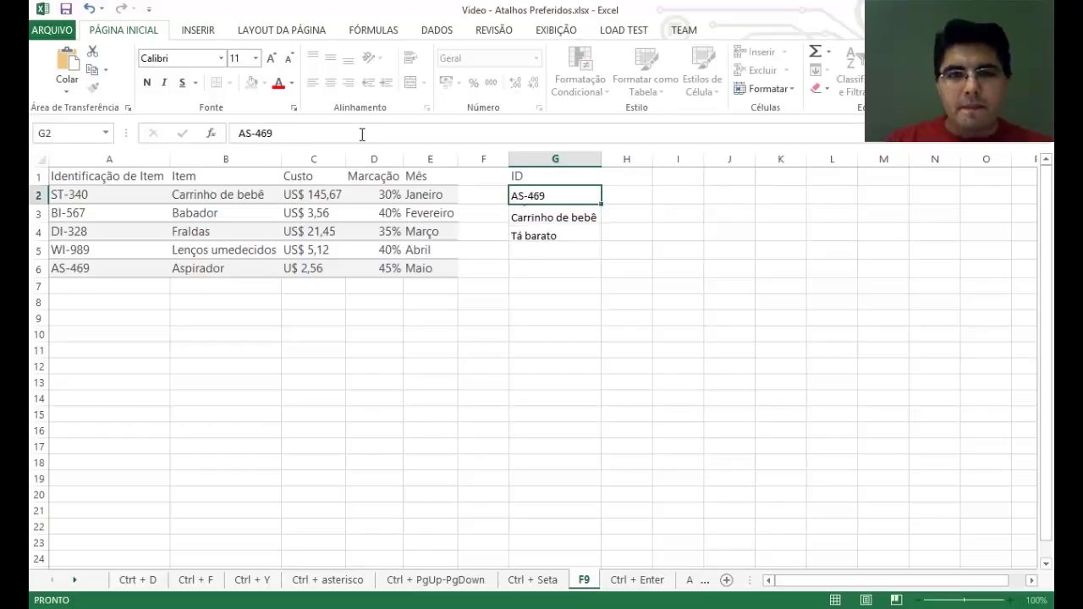
key(F9)
key(Down)
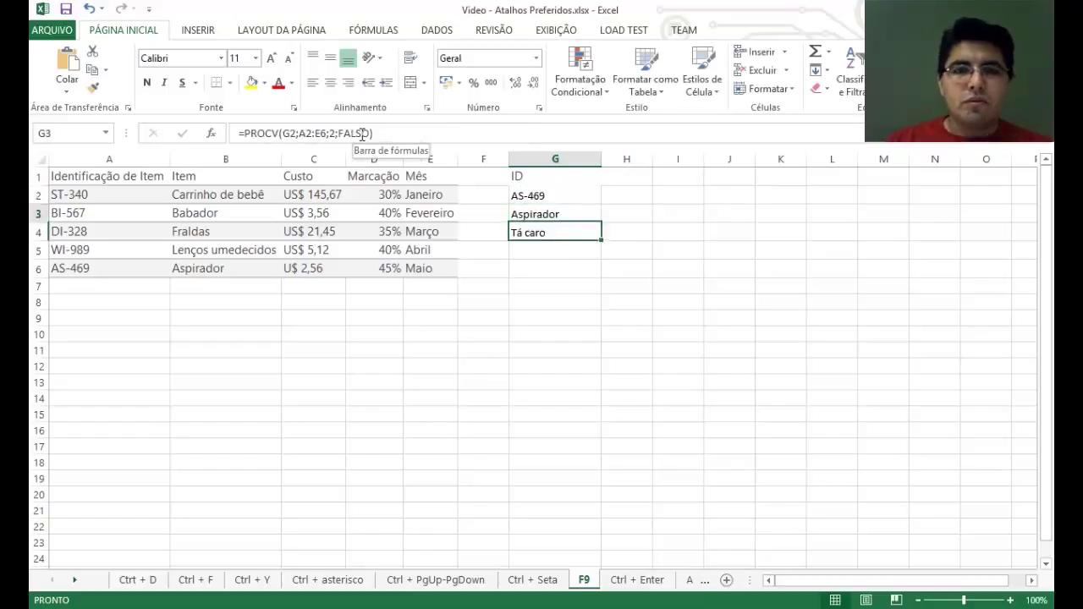
key(Down)
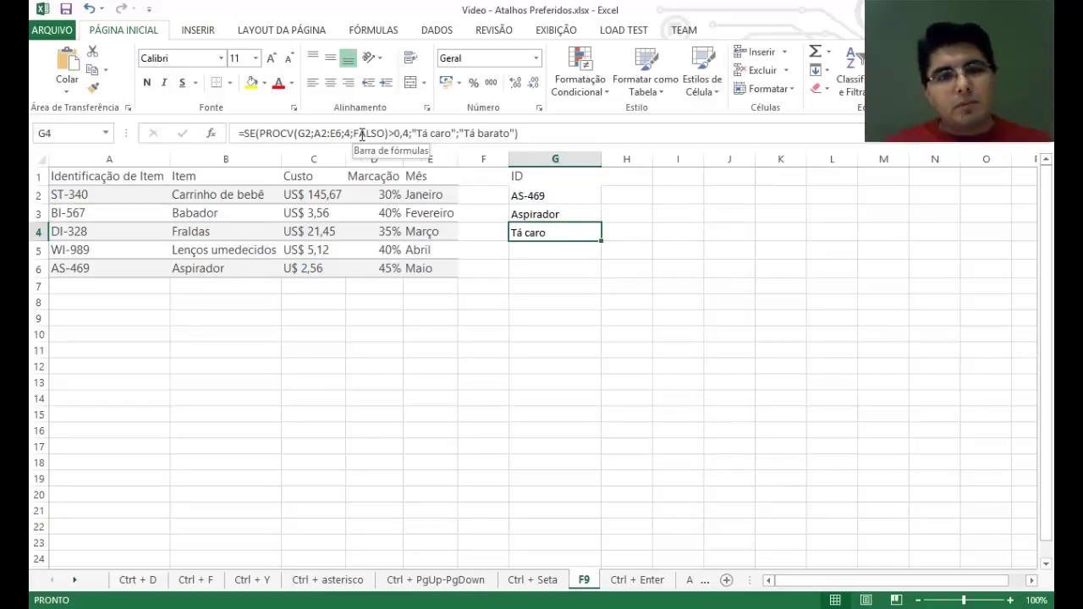
key(Left)
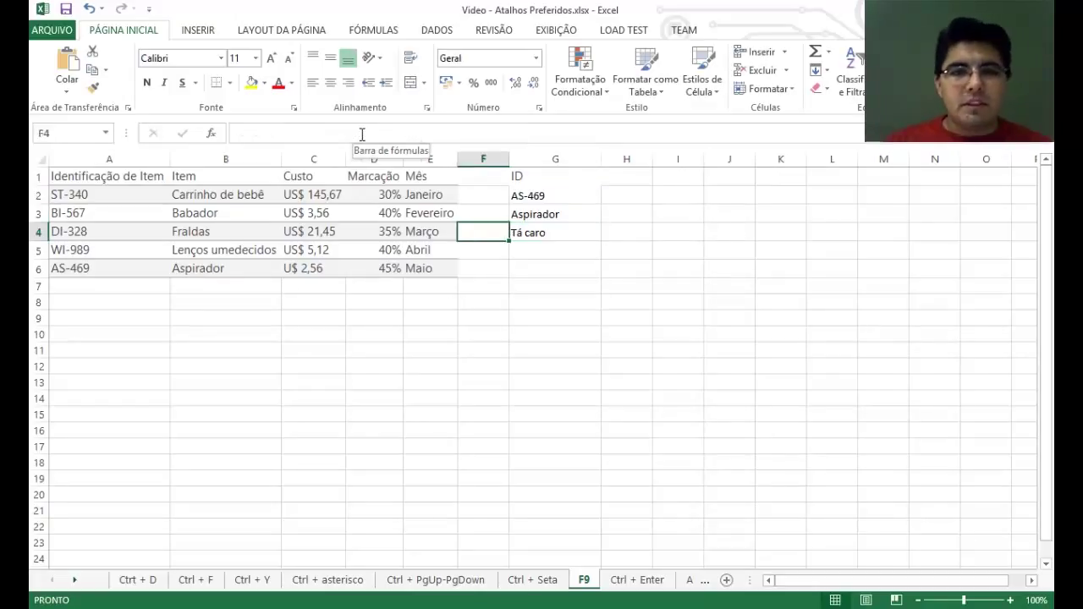
key(Down)
key(Left)
key(Down)
key(Left)
key(Right)
key(Up)
key(Right)
key(Right)
key(Up)
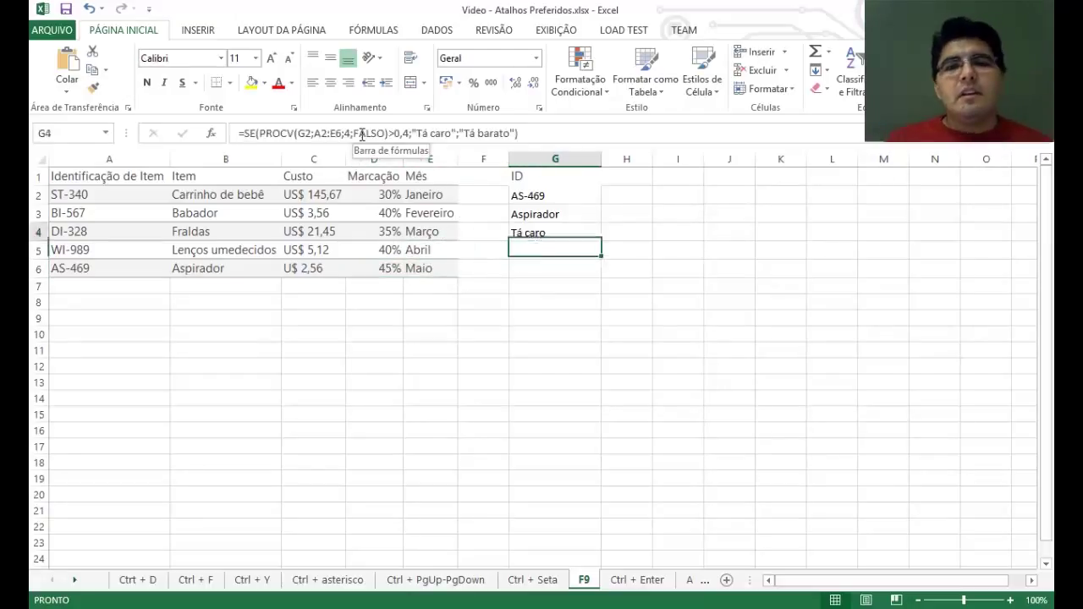
Review the ID in G2, the PROCV formula in G3 and the ranges referenced by the SE formula in G4
key(Up)
key(Up)
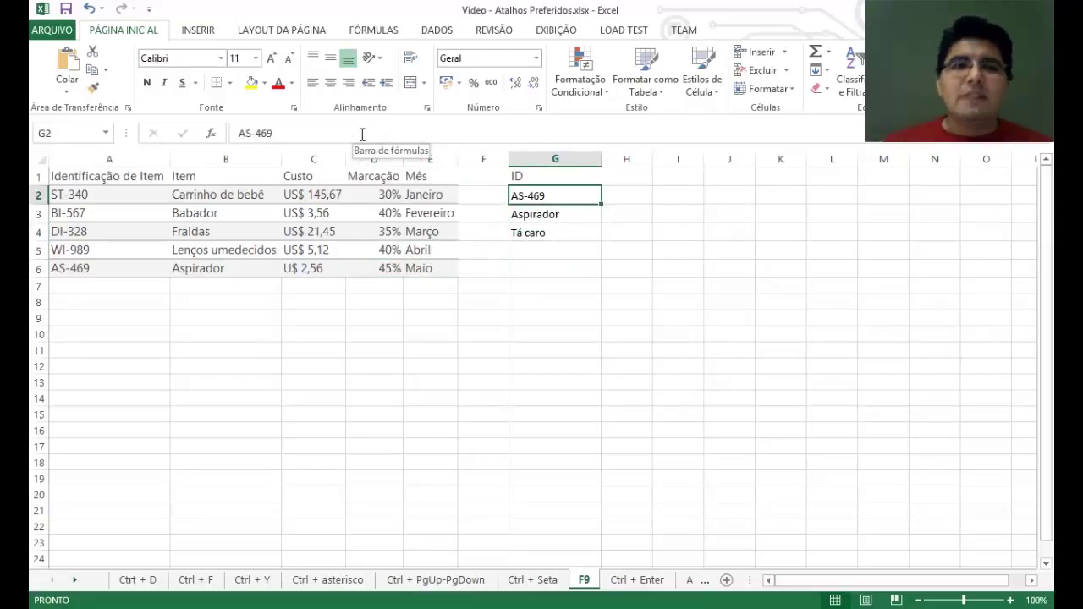
click(362, 134)
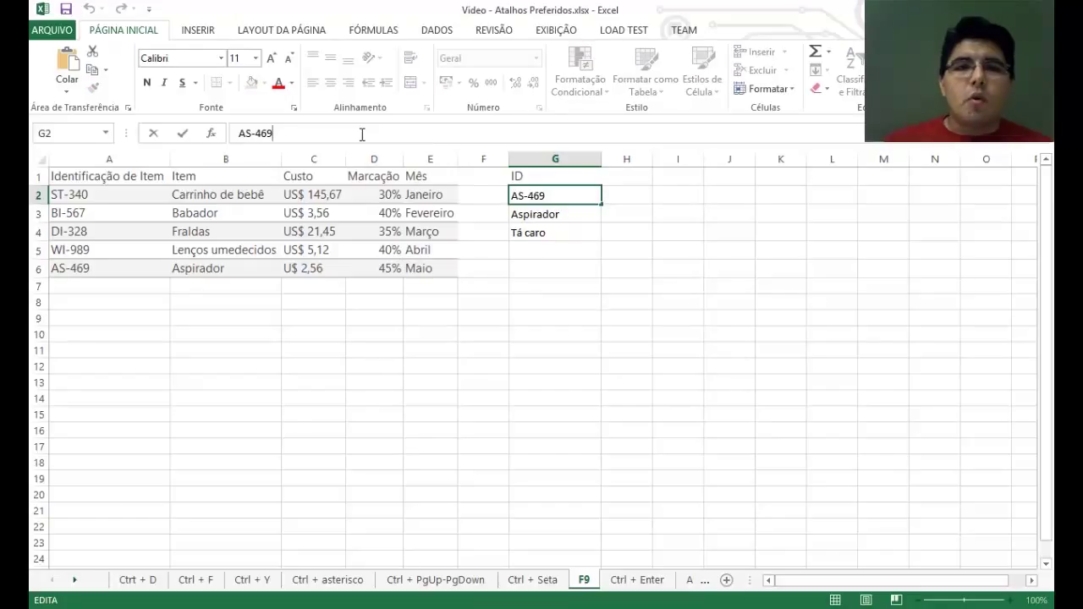
key(Return)
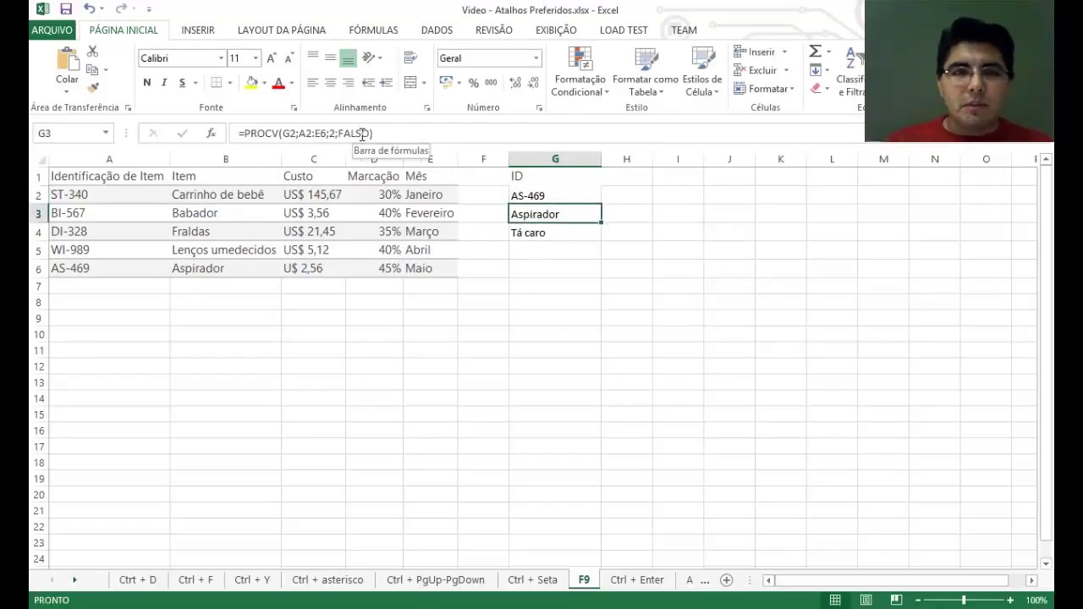
key(Down)
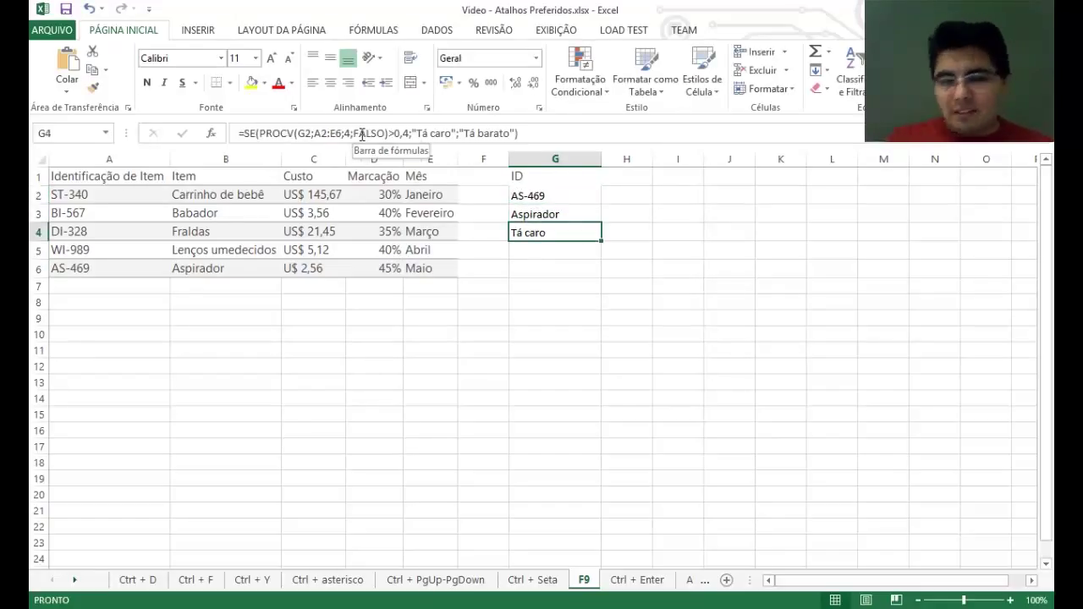
click(306, 134)
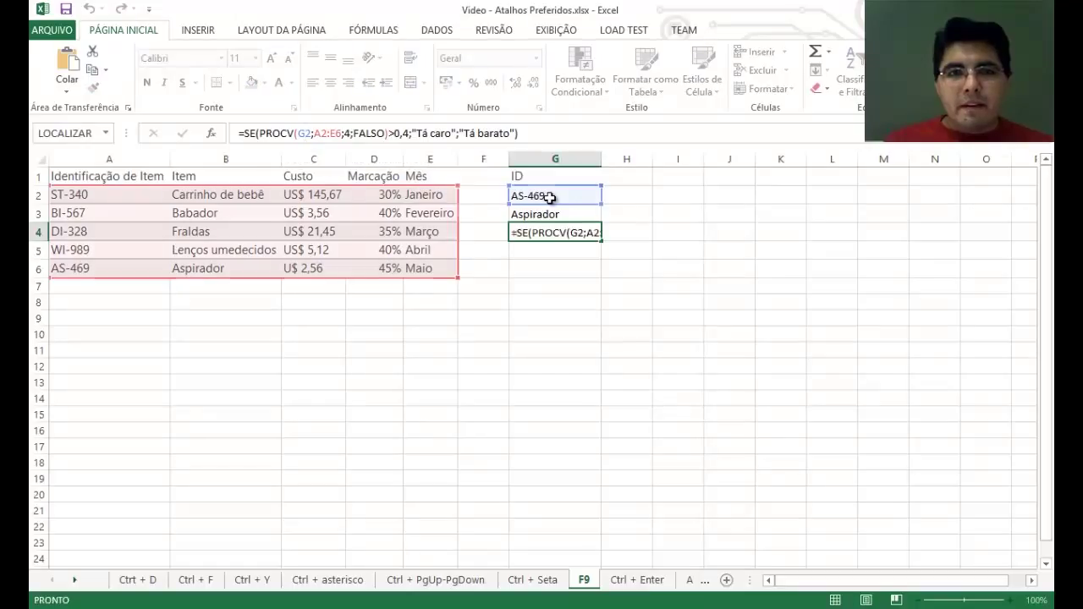
key(Escape)
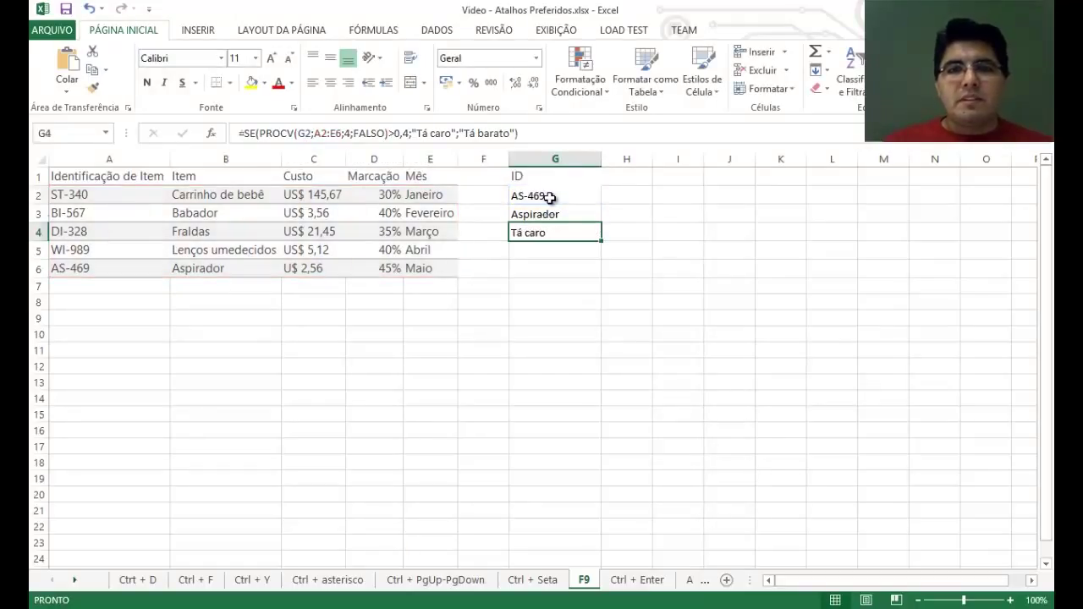
Change the ID in G2 to AS-468, which is not in the item table, and recalculate the sheet
click(549, 197)
click(310, 134)
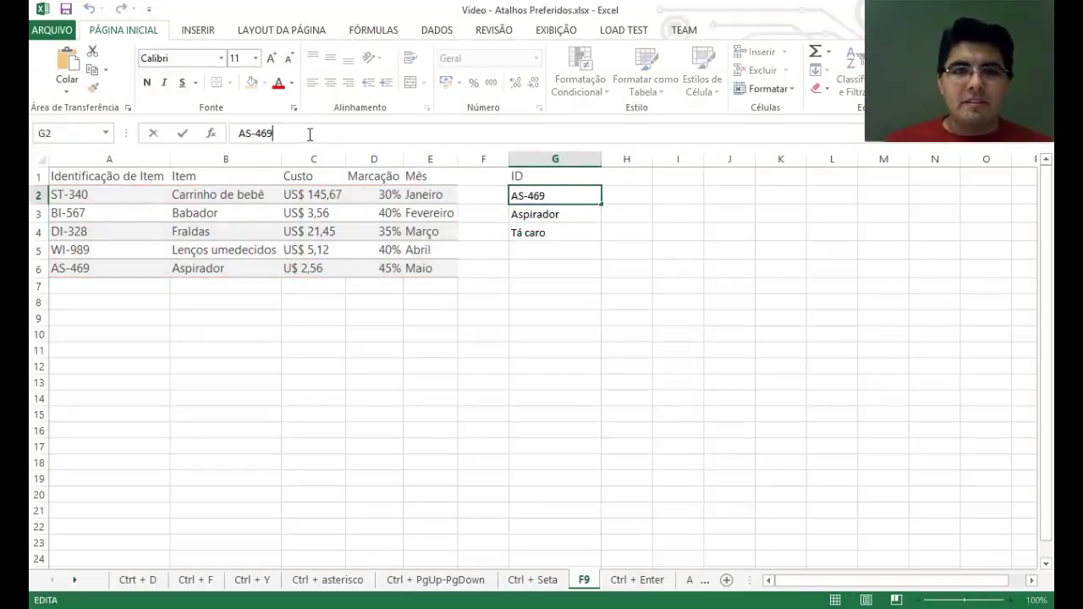
key(BackSpace)
text(8)
key(ctrl+Return)
key(F9)
key(Down)
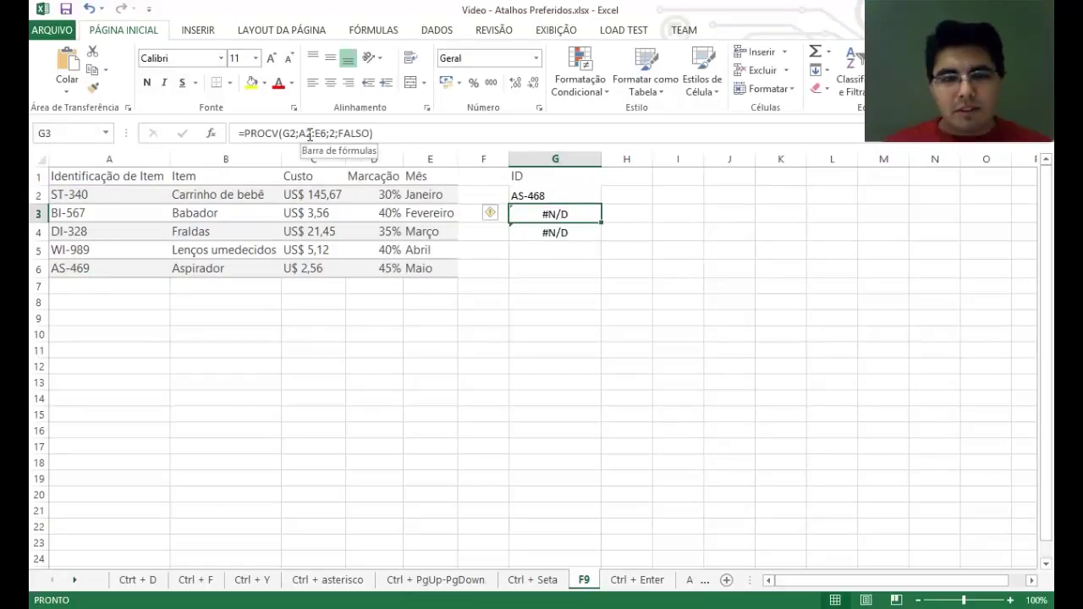
Check the error in G3, evaluate only the G2 reference inside the G4 formula, and discard the substitution
mouse_move(500, 218)
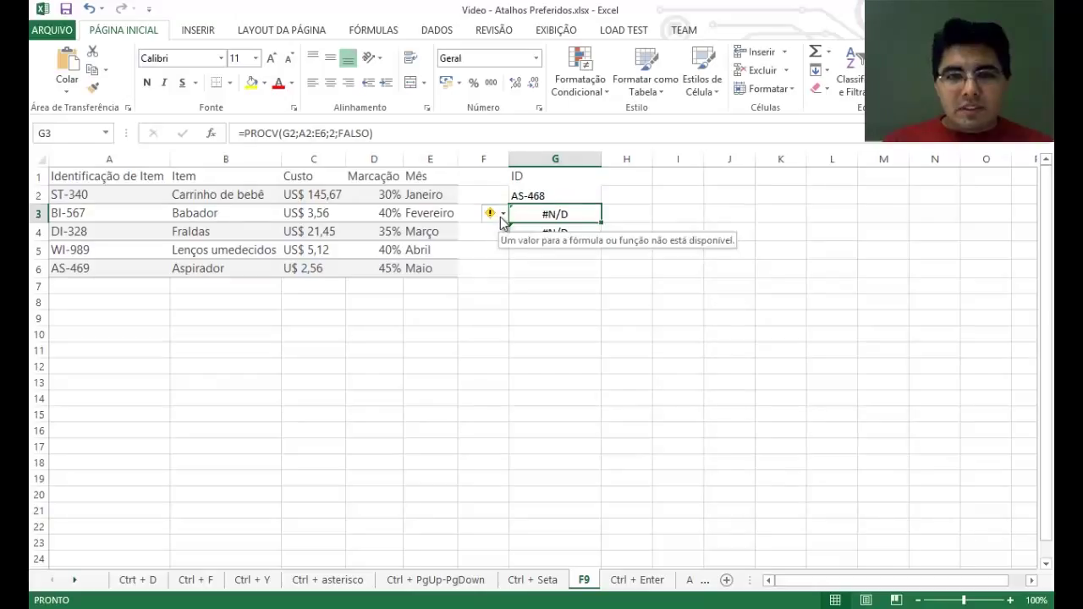
click(564, 233)
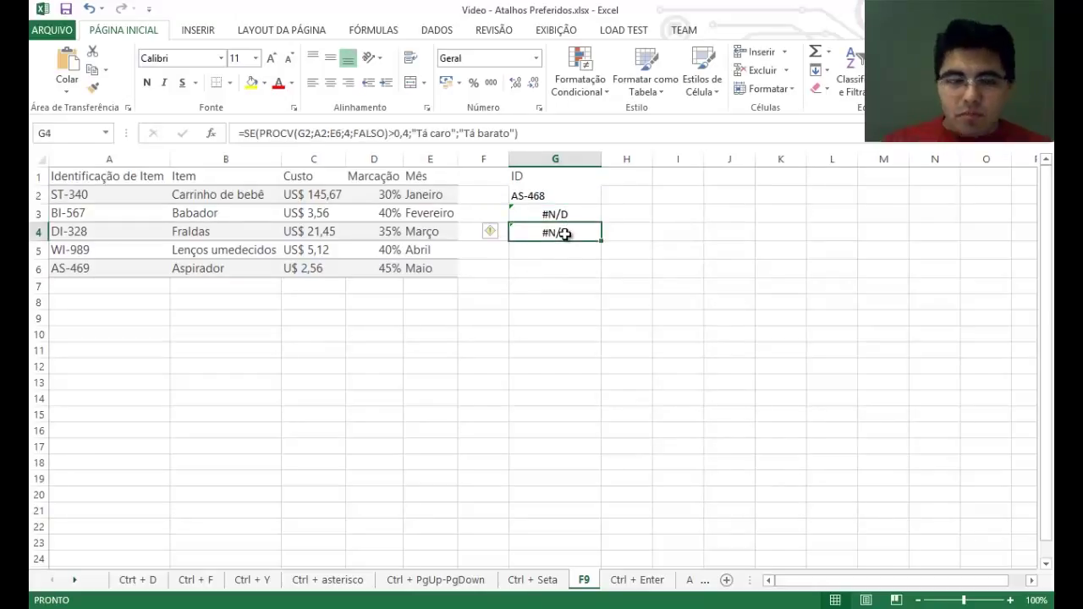
click(311, 133)
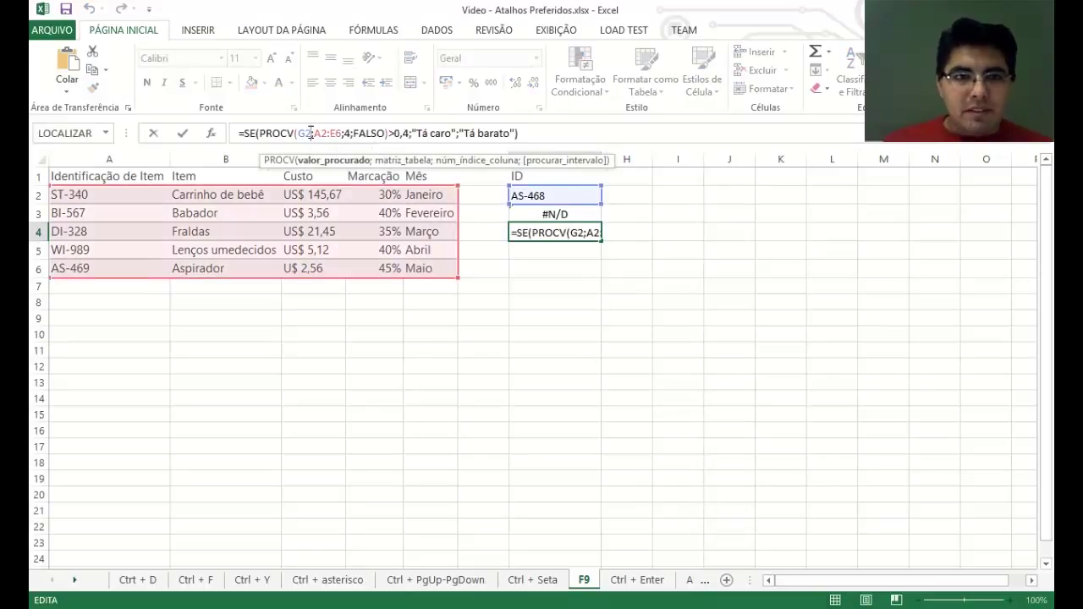
drag(310, 135, 298, 137)
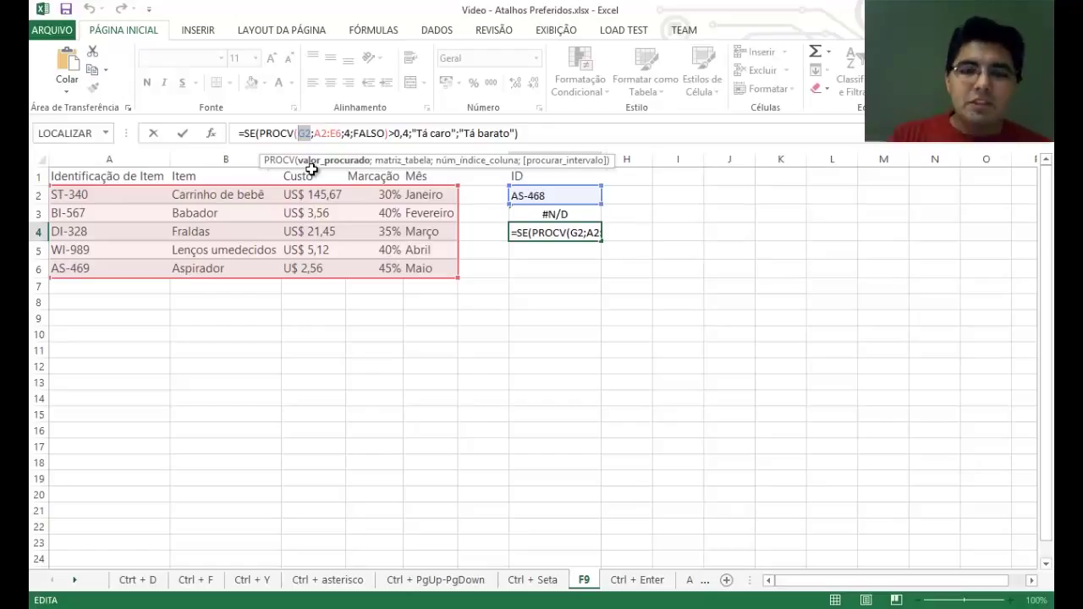
key(F9)
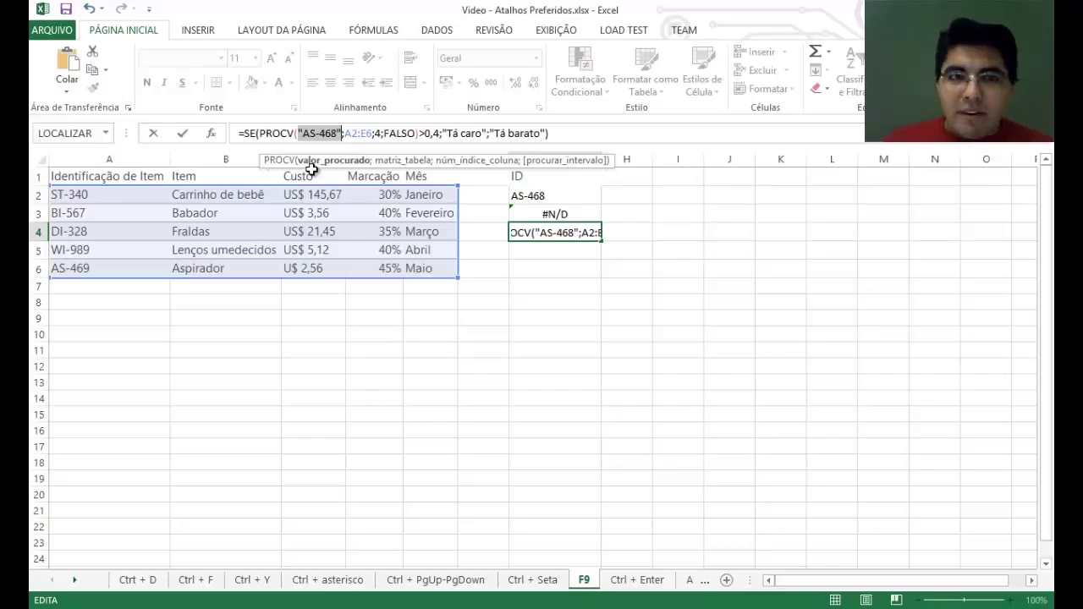
key(Escape)
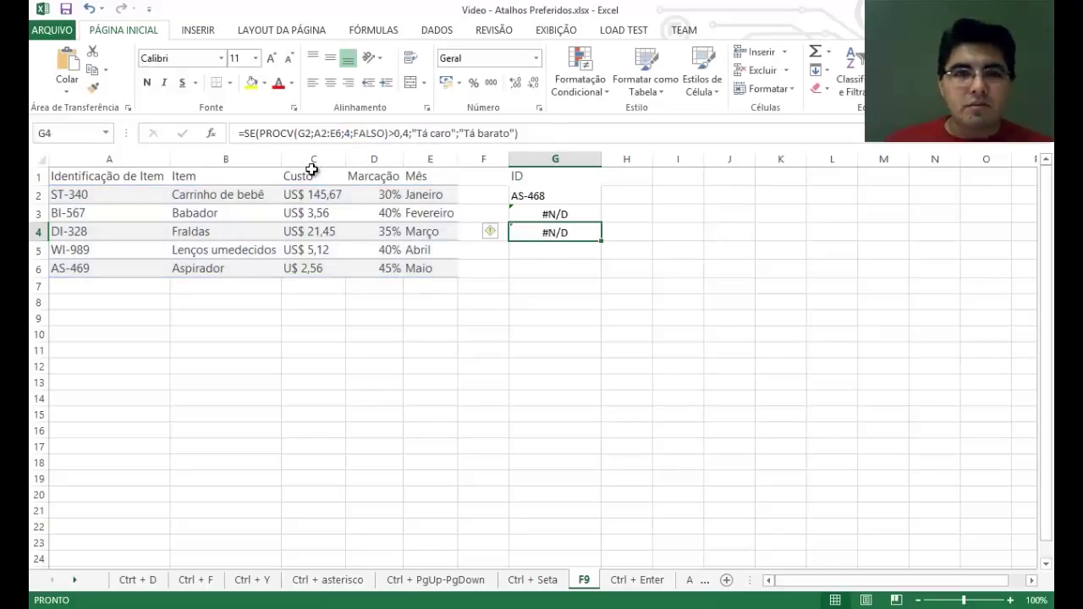
Evaluate the whole PROCV part of the G4 formula in place, and discard the substitution
drag(388, 132, 259, 133)
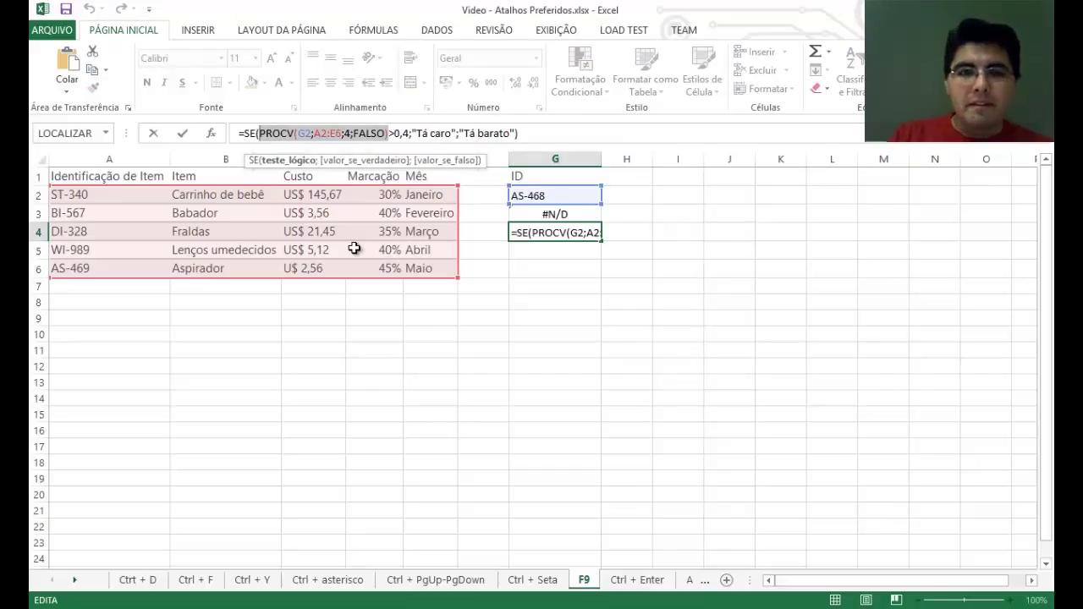
key(F9)
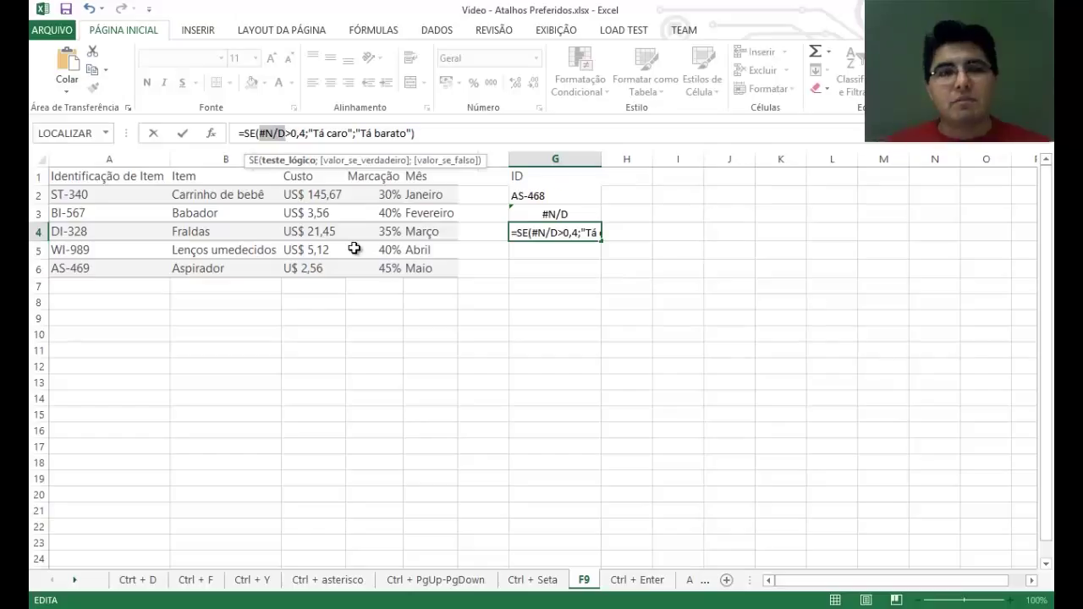
key(Escape)
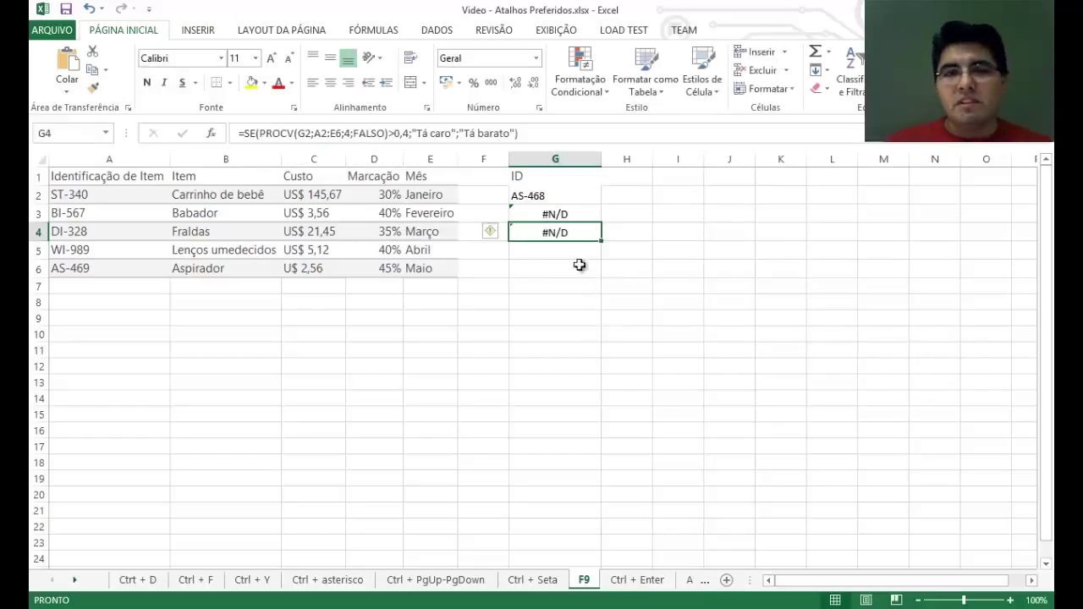
Correct the ID in G2 to AS-469 and return to the SE formula in G4
click(535, 197)
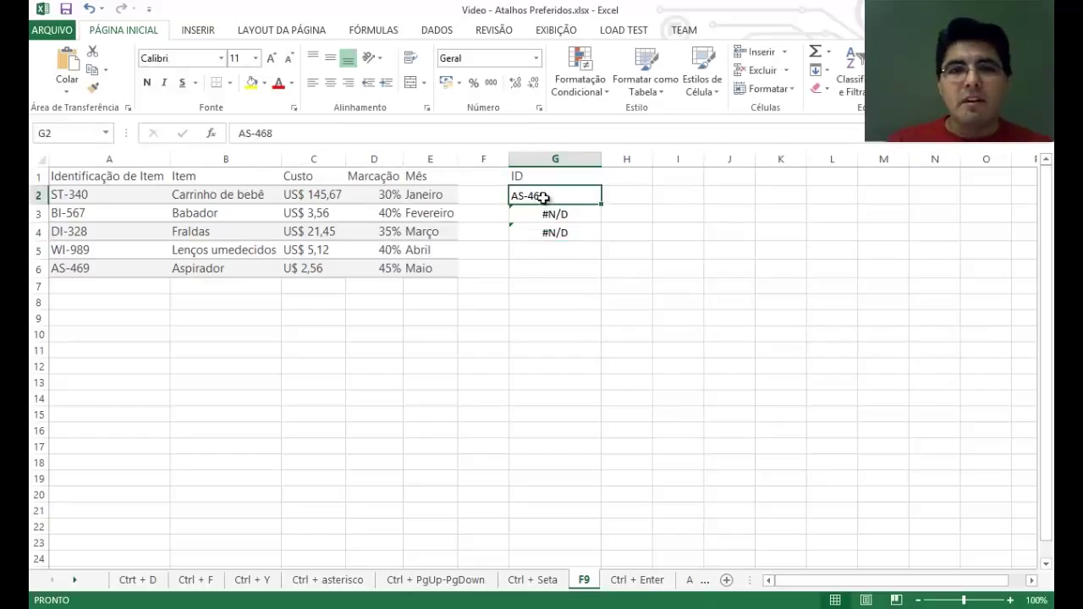
click(341, 135)
key(BackSpace)
text(9)
key(Return)
key(Down)
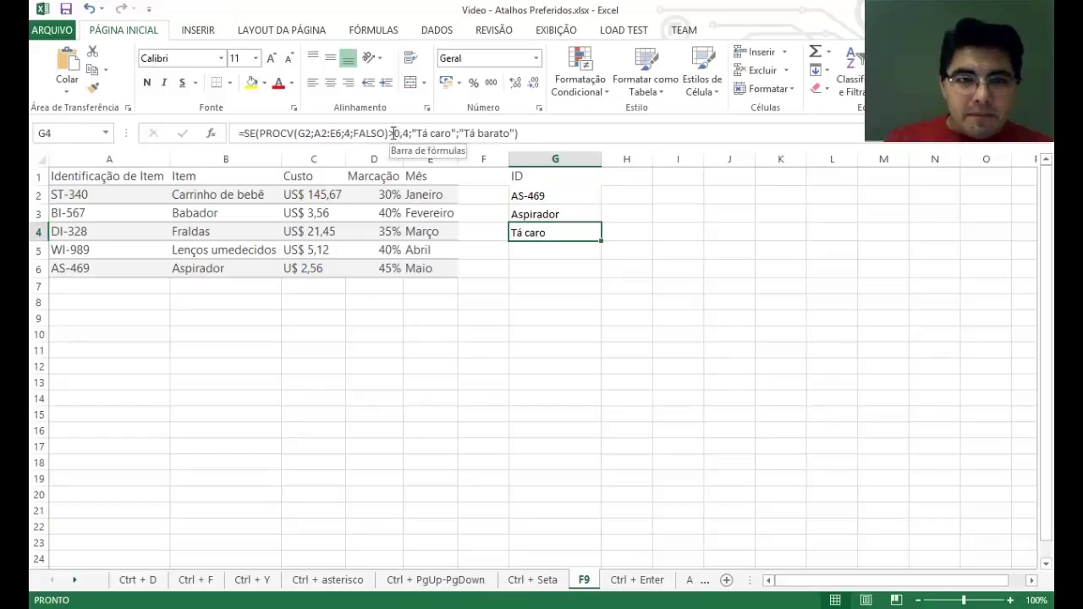
Replace the PROCV part of the G4 formula with its evaluated value and commit the formula
drag(389, 133, 262, 135)
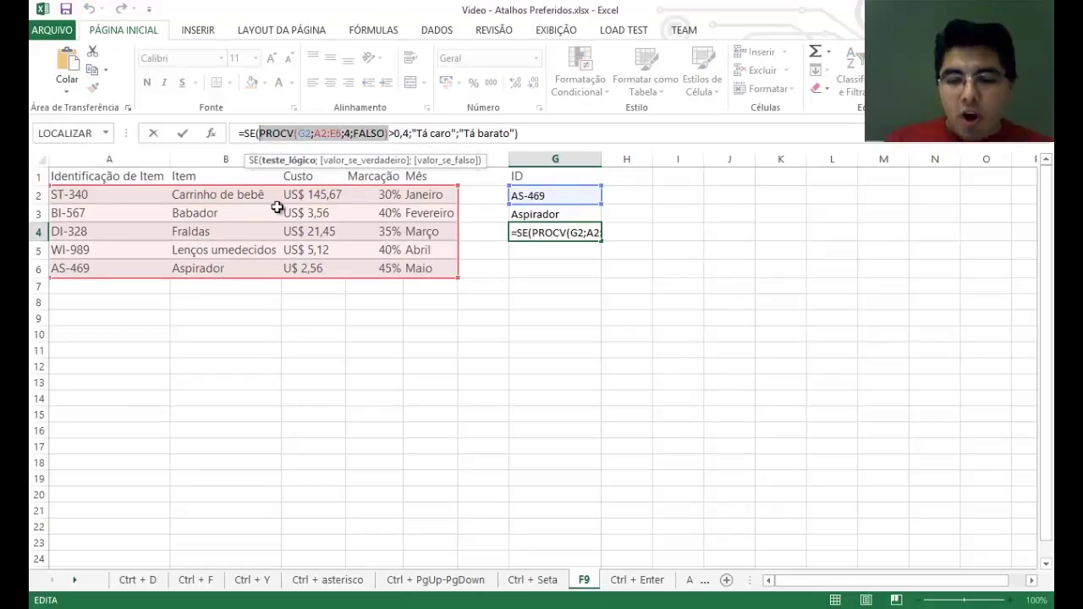
key(F9)
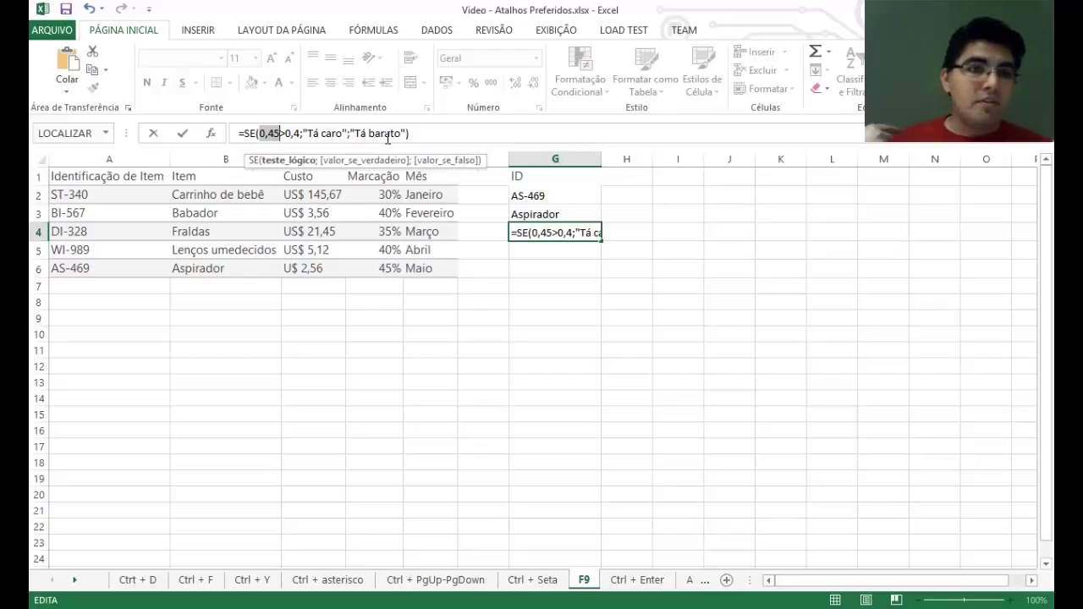
key(Escape)
key(Return)
key(Up)
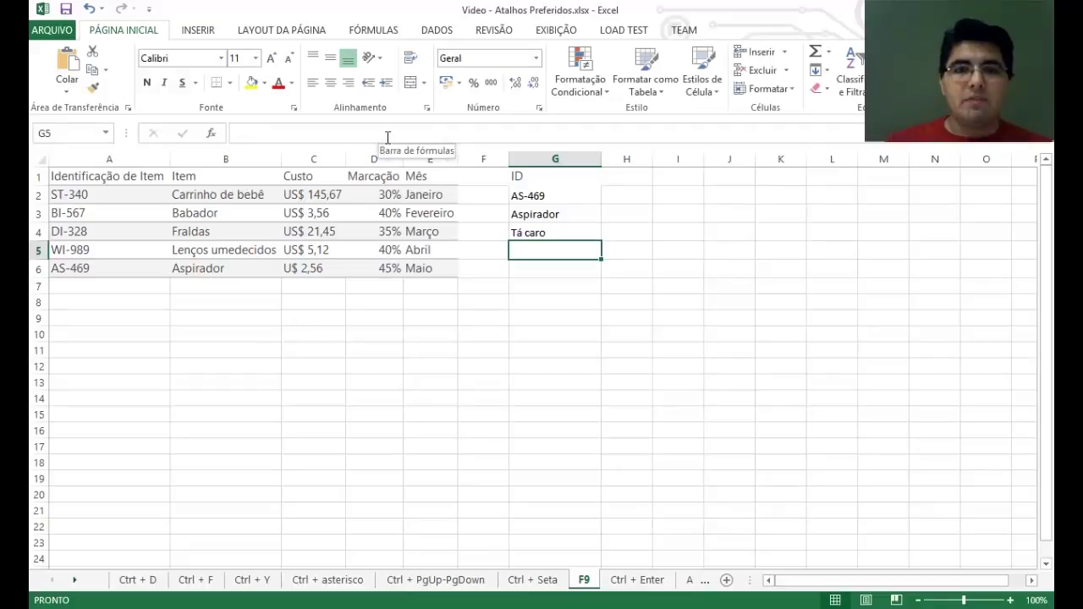
Inspect the committed formula in G4 and undo the replacement of its PROCV part
click(276, 135)
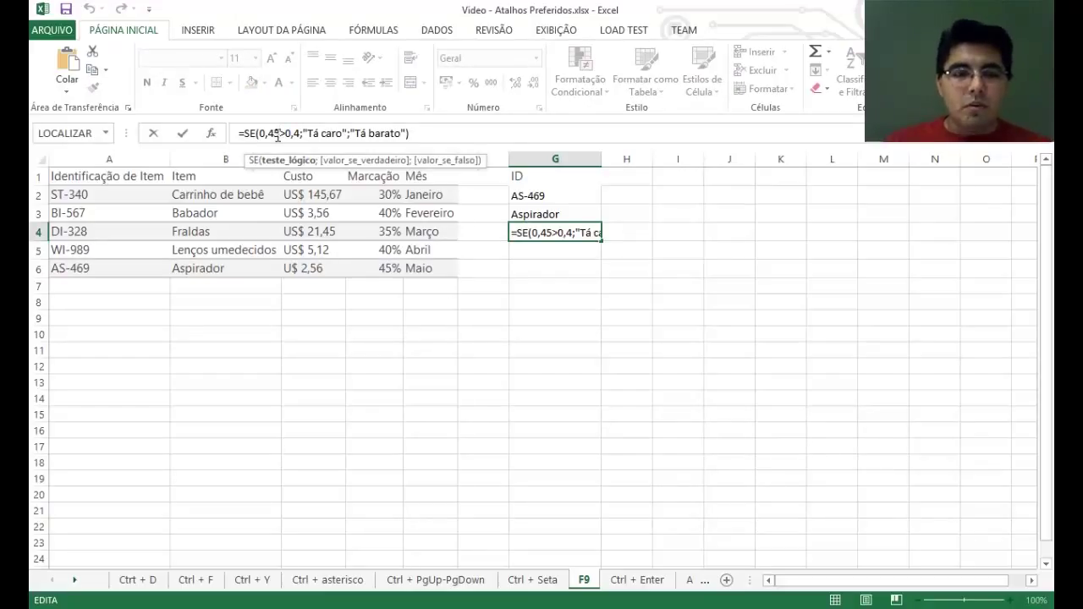
key(ctrl+Return)
key(ctrl+z)
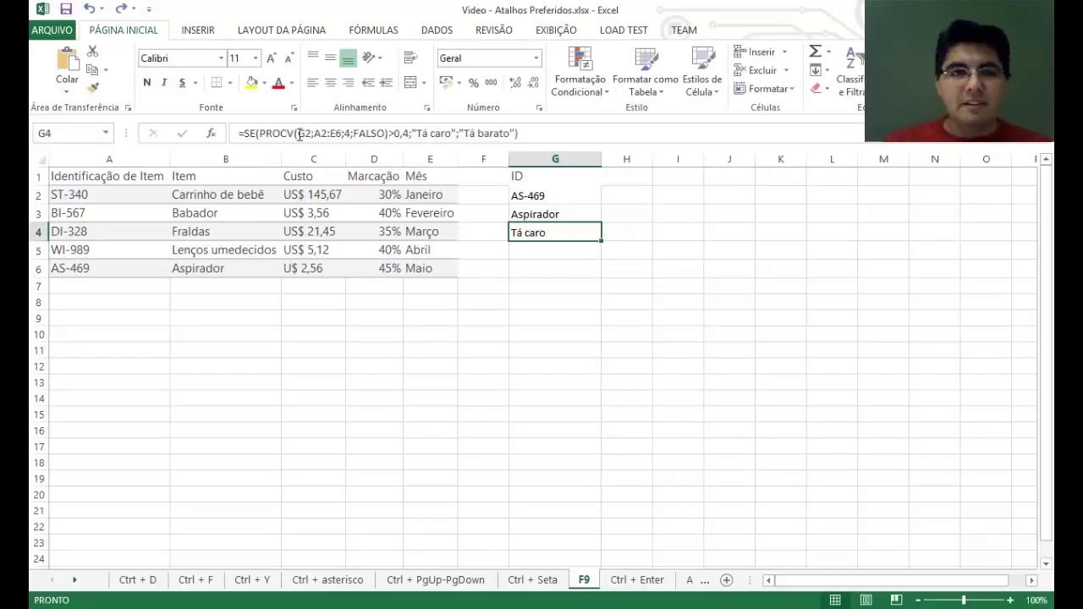
Evaluate the PROCV part of the G4 formula in place once more and leave the formula without saving the substitution
click(385, 133)
drag(386, 133, 260, 133)
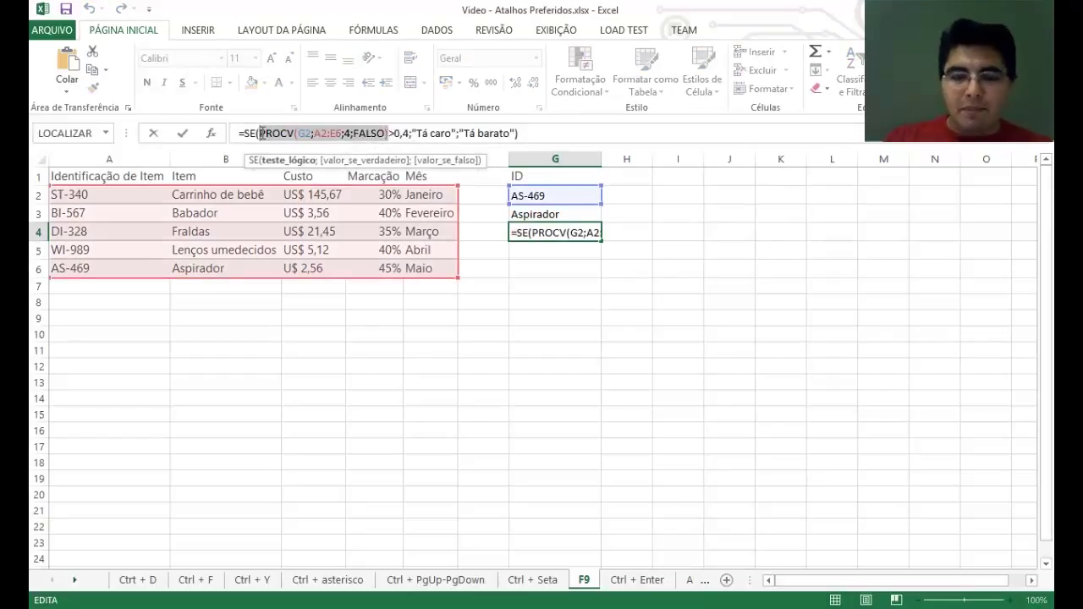
key(F9)
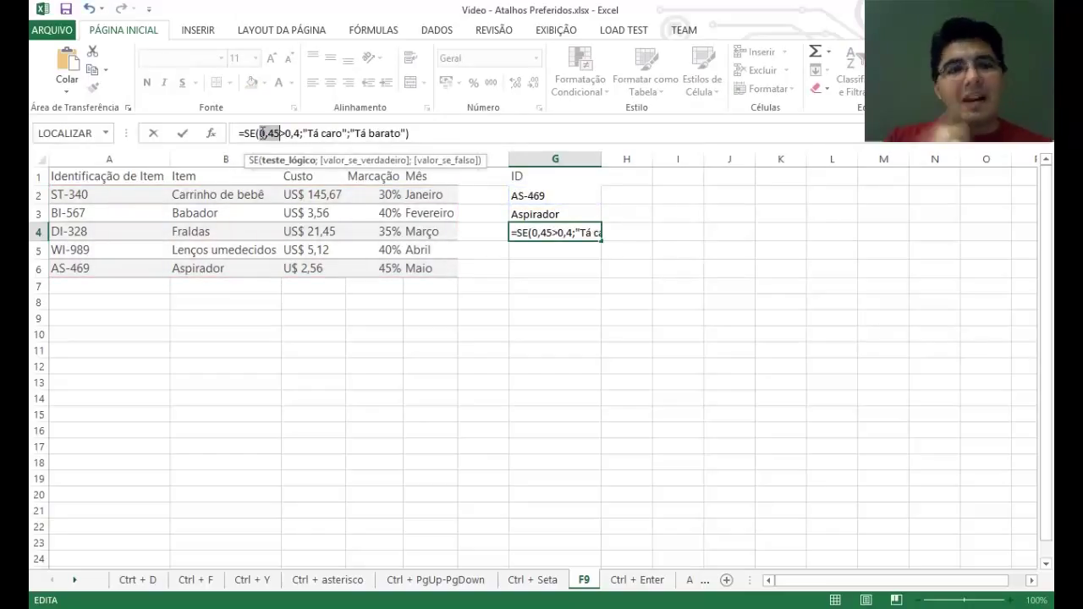
key(Escape)
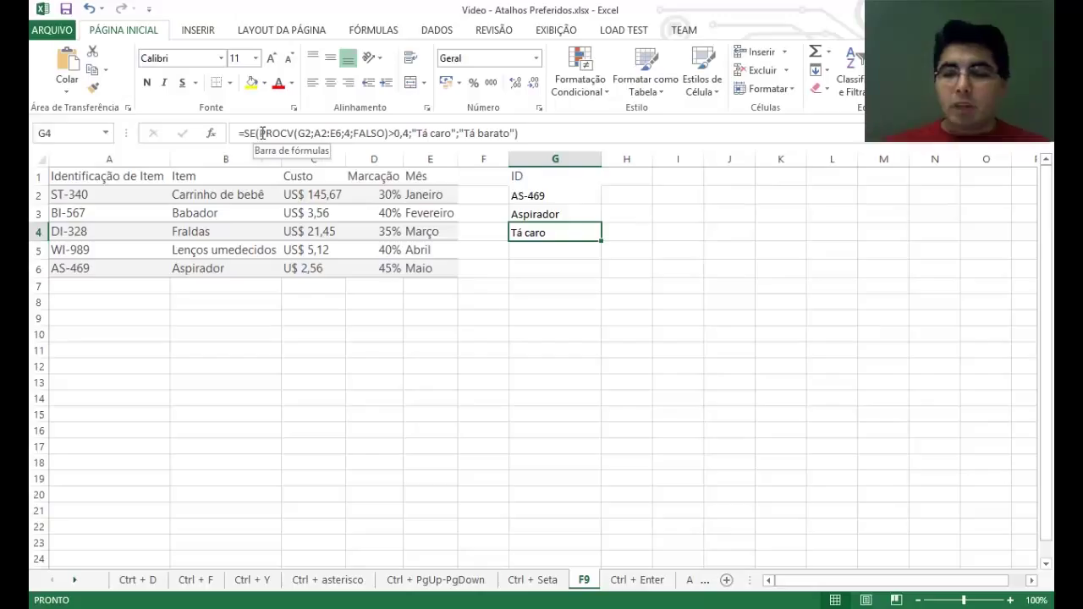
Switch to the Ctrl + Enter sheet and enter Janeiro in cell A1
key(ctrl+Page_Down)
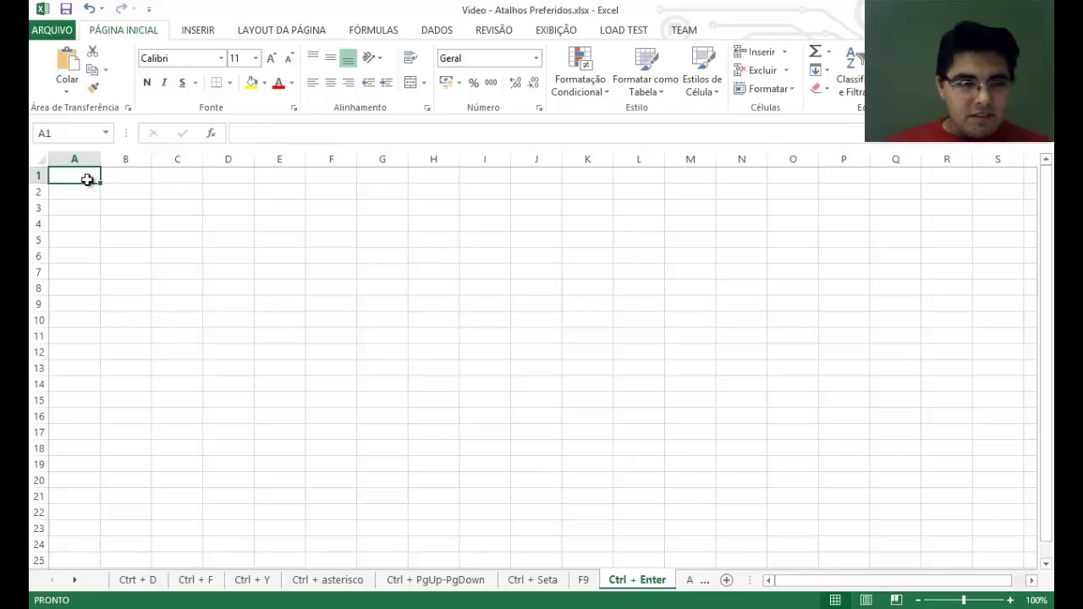
text(Janeiro)
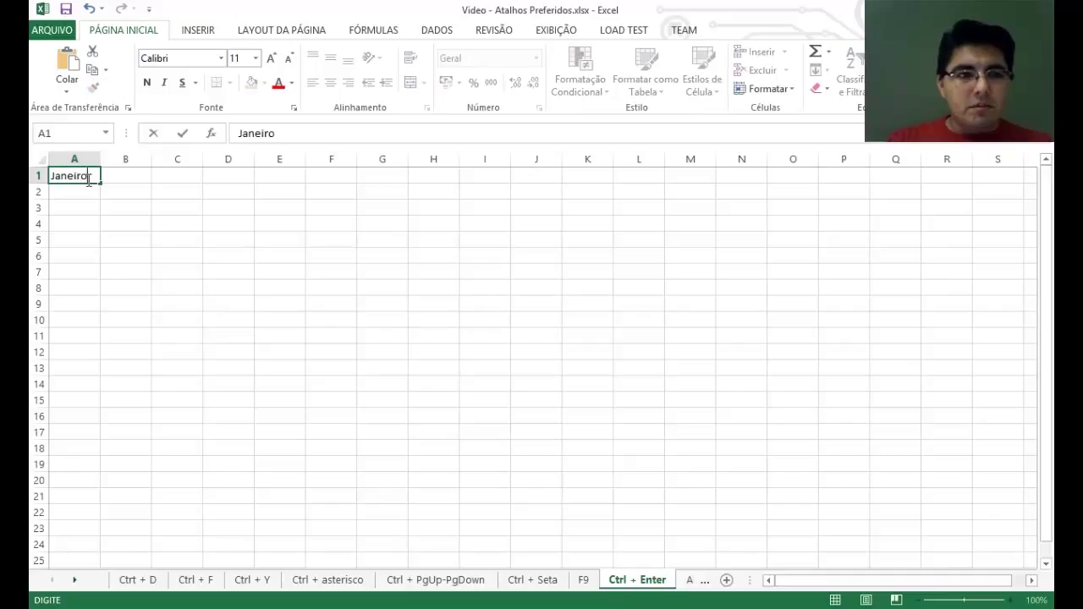
key(Return)
click(88, 179)
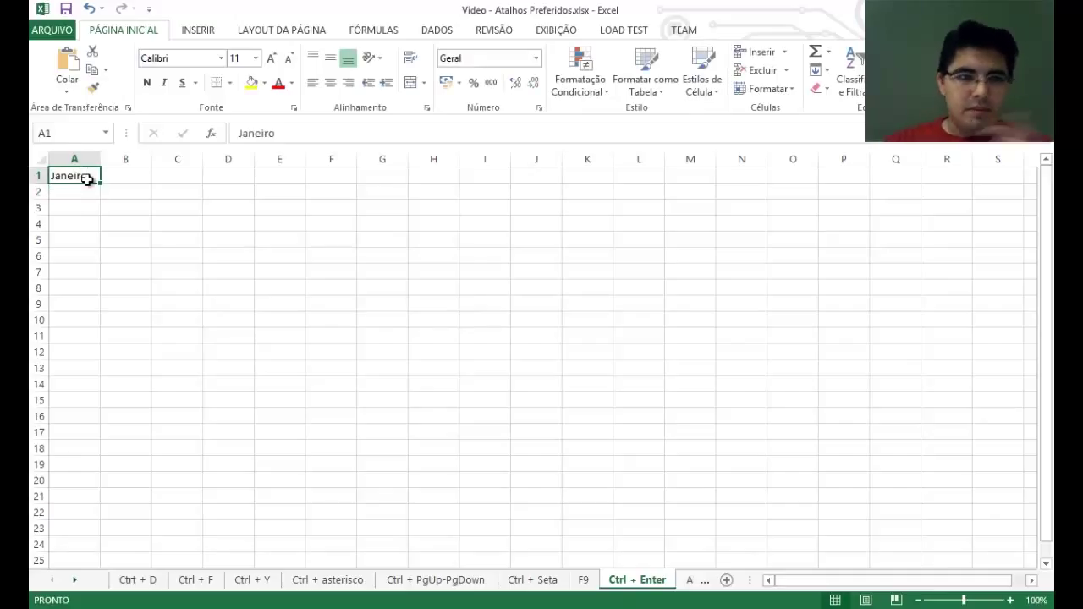
Fill the month series from A1 down to A12 and fit column A's width to its contents
drag(100, 183, 88, 353)
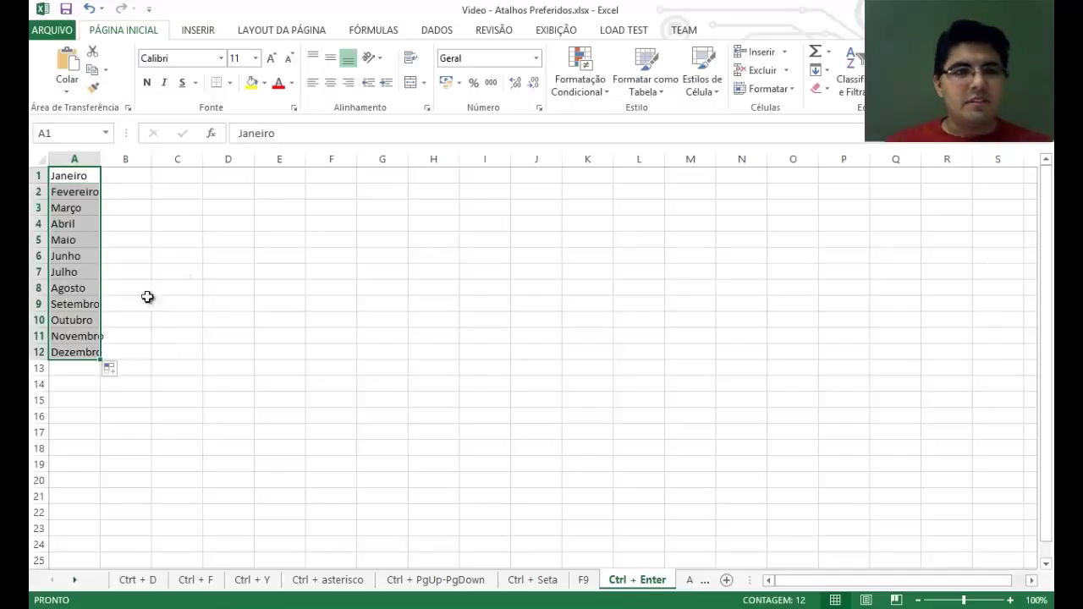
double_click(100, 159)
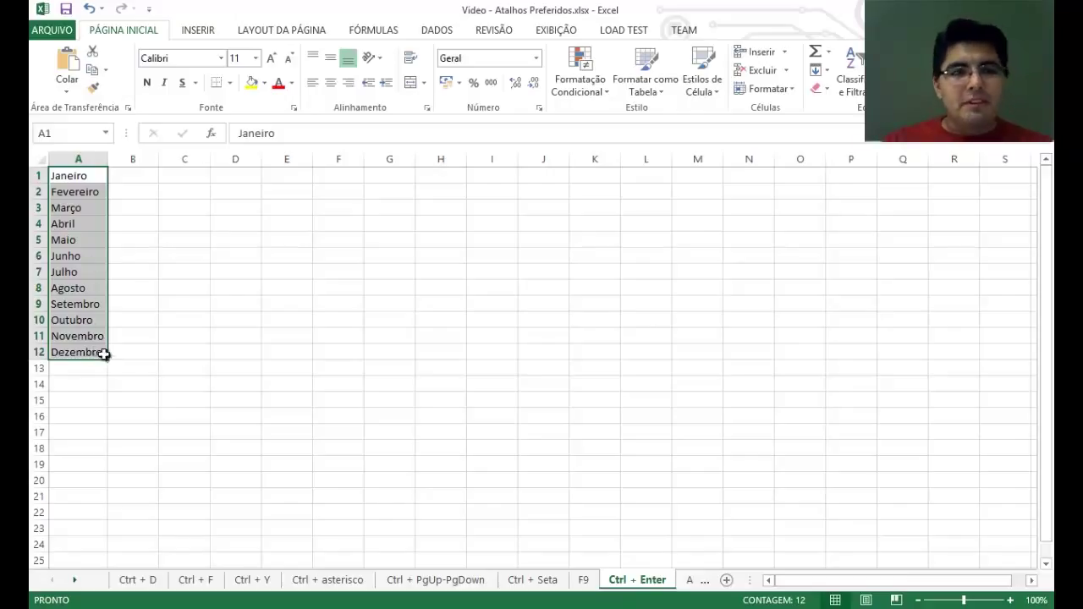
Extend the month series from A1 down column A past row 350 and return to A1
click(80, 177)
mouse_move(108, 184)
mouse_down()
mouse_move(110, 571)
mouse_move(89, 193)
mouse_move(87, 222)
mouse_move(98, 193)
mouse_up()
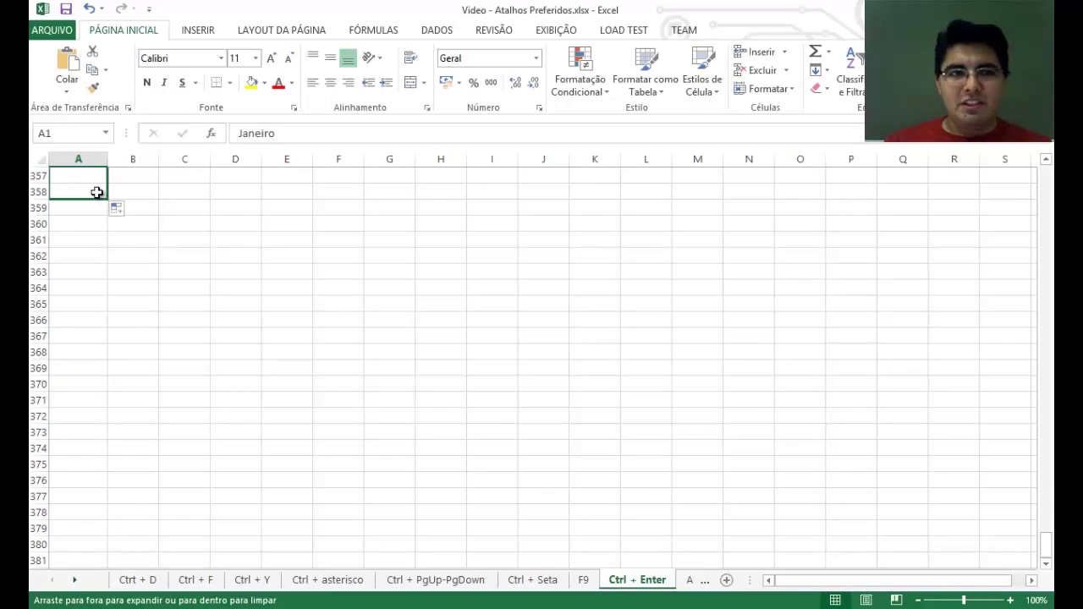
key(ctrl+Home)
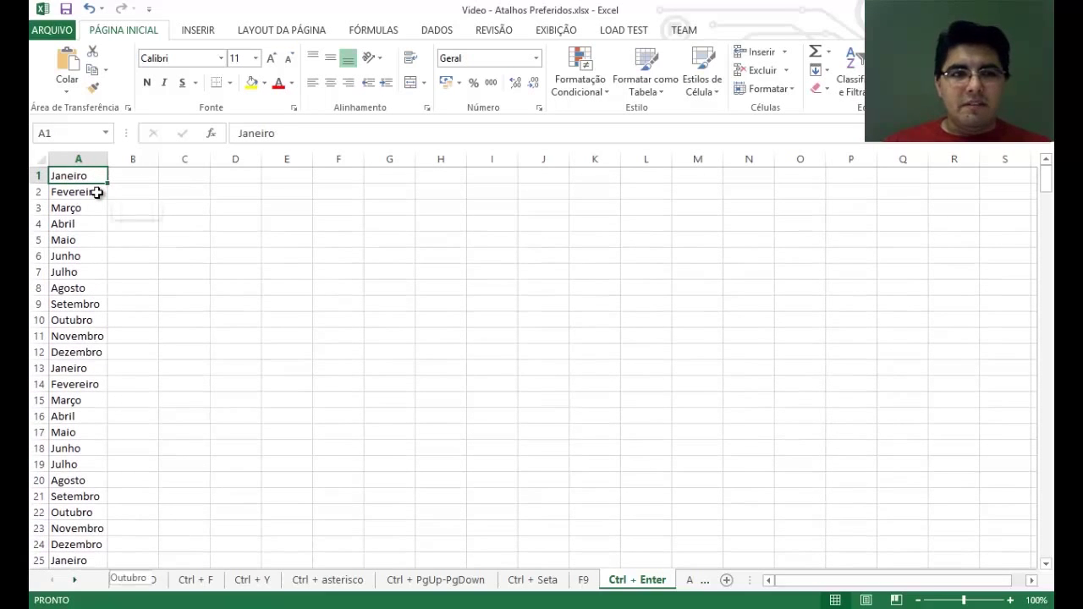
Clear the whole month series from column A and enter Janeiro in A1, keeping that cell selected
key(ctrl+shift+Down)
key(Delete)
key(ctrl+Home)
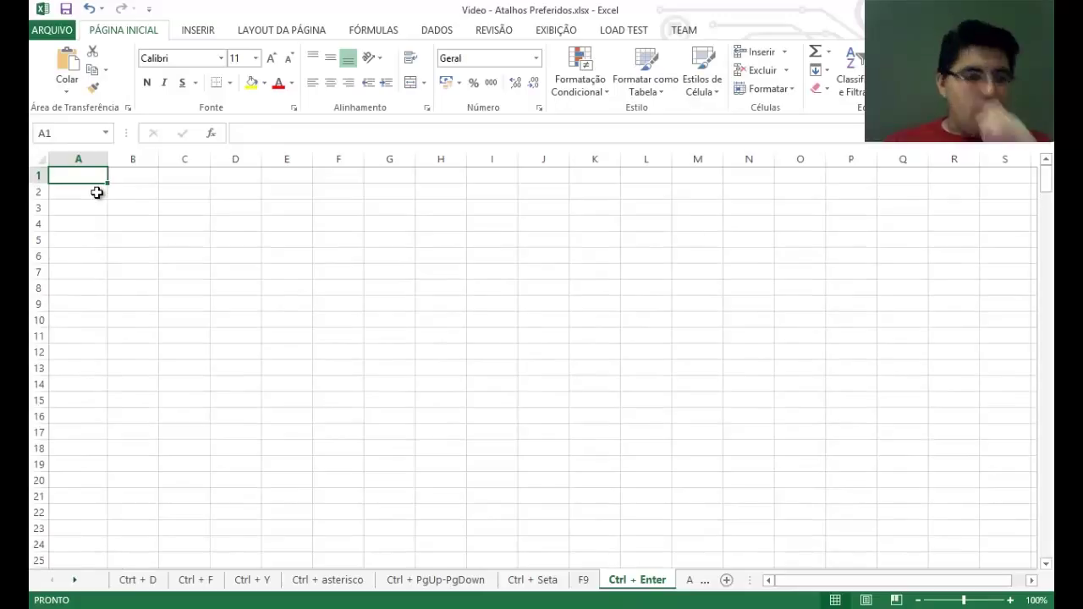
text(Janeiro)
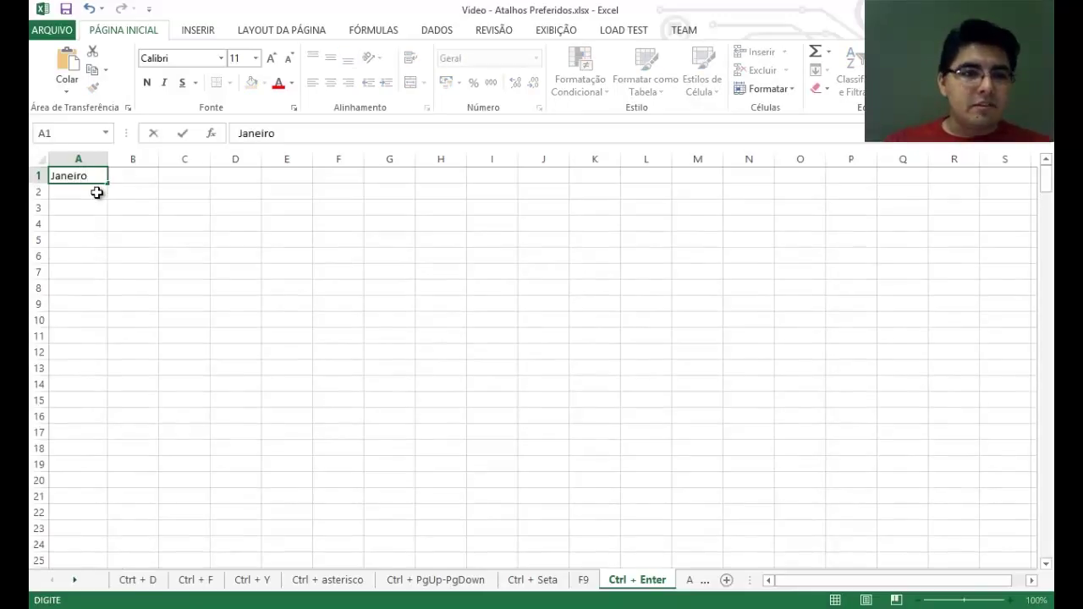
key(ctrl+Return)
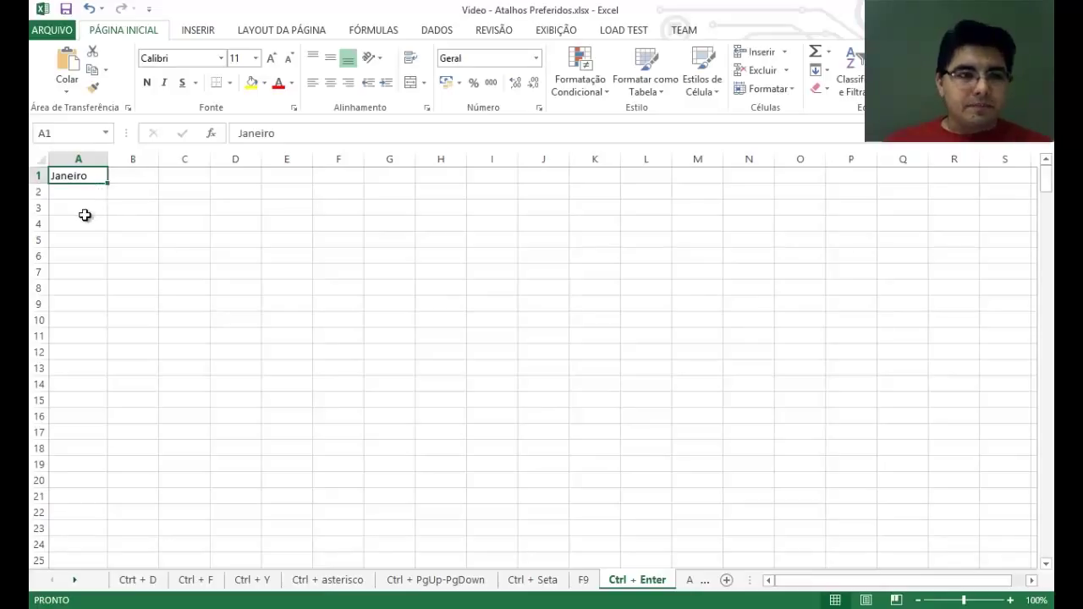
Go directly to cell A2000 by its cell reference
click(62, 134)
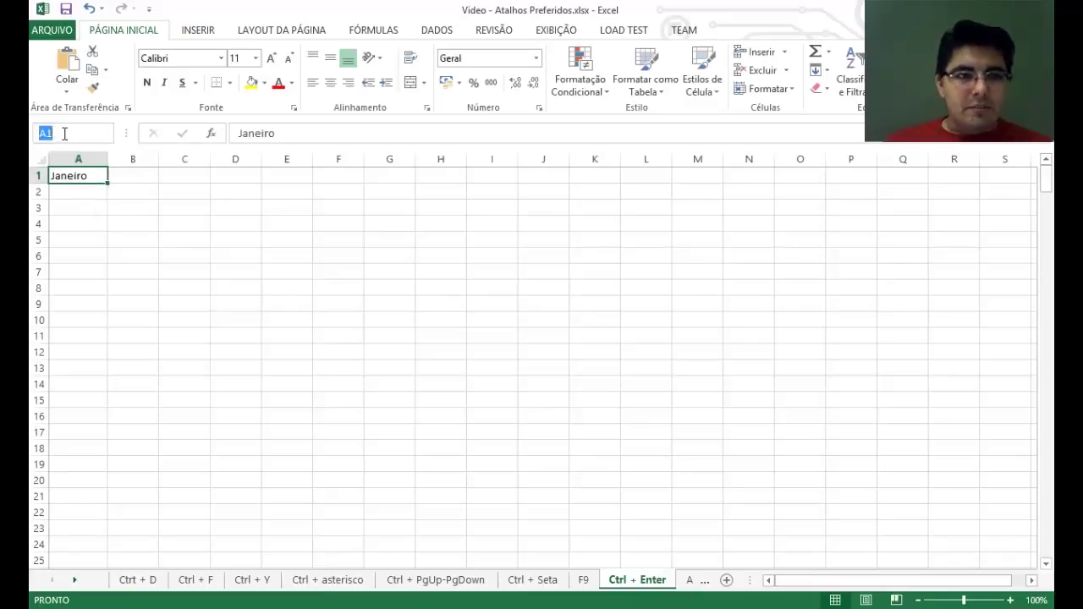
text(A2000)
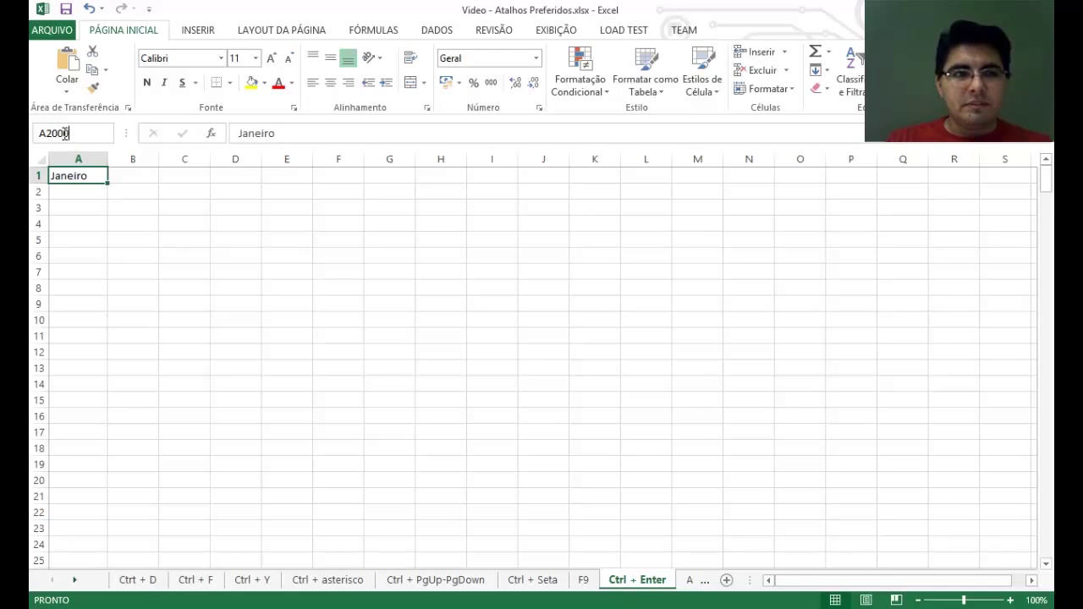
key(Return)
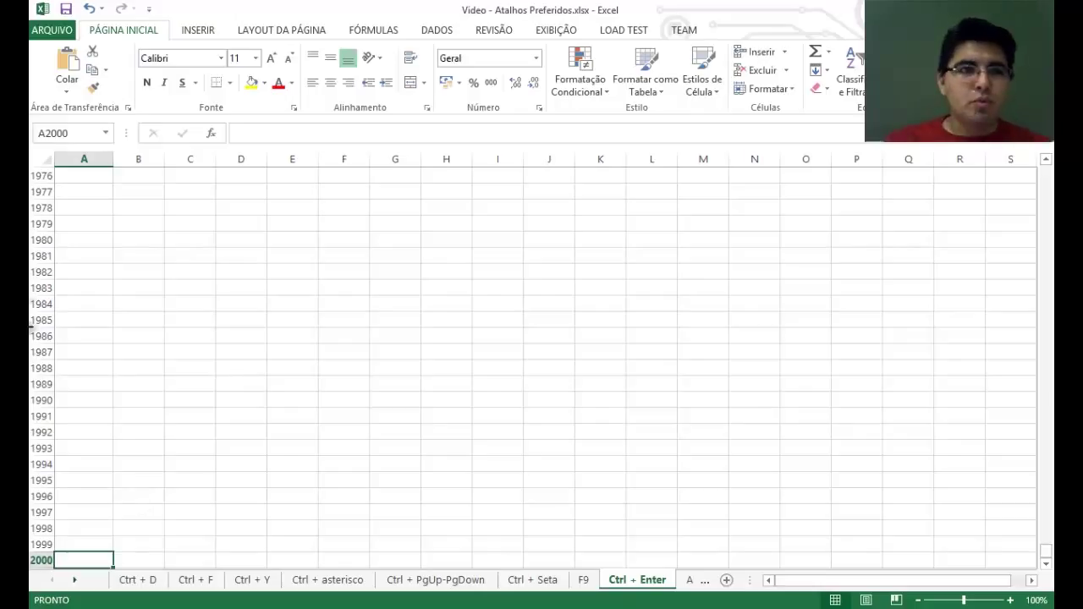
Write out the range reference A1:A2000 without applying it, and return to cell A1
click(75, 133)
click(81, 132)
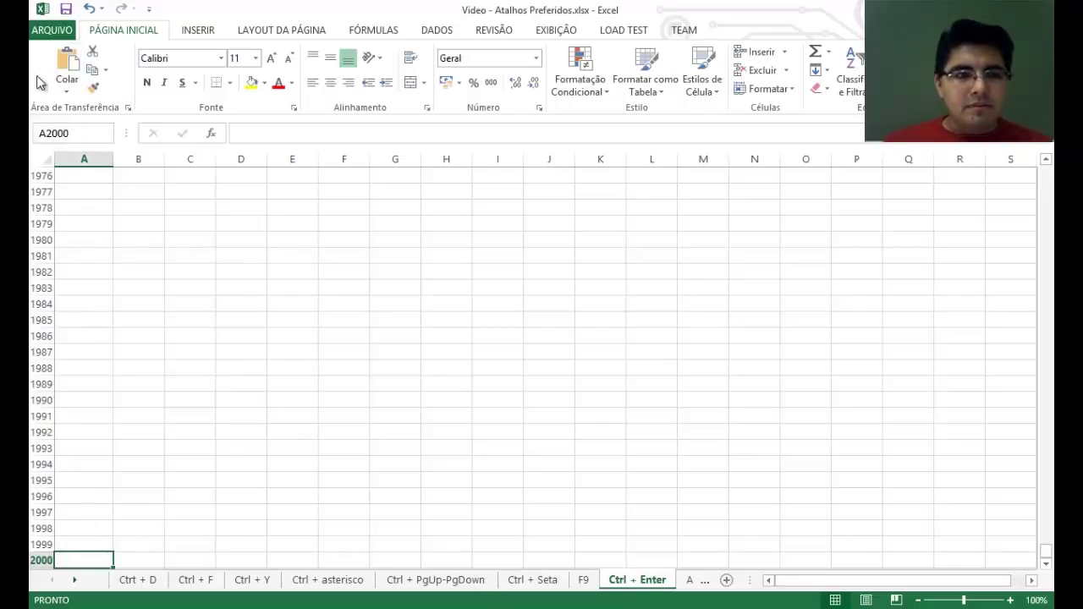
click(40, 132)
text(A1)
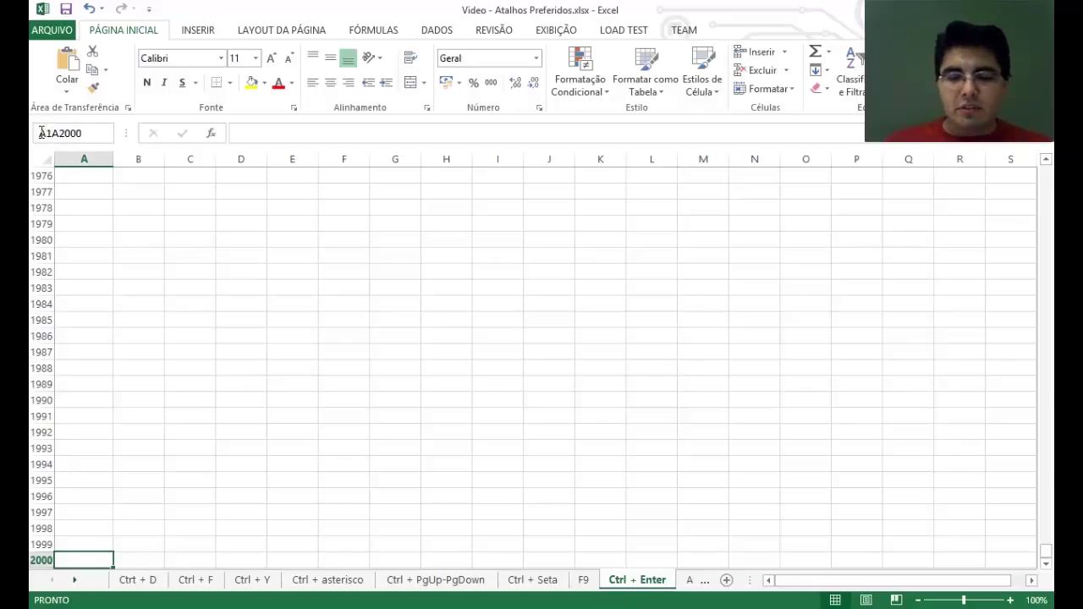
text(:)
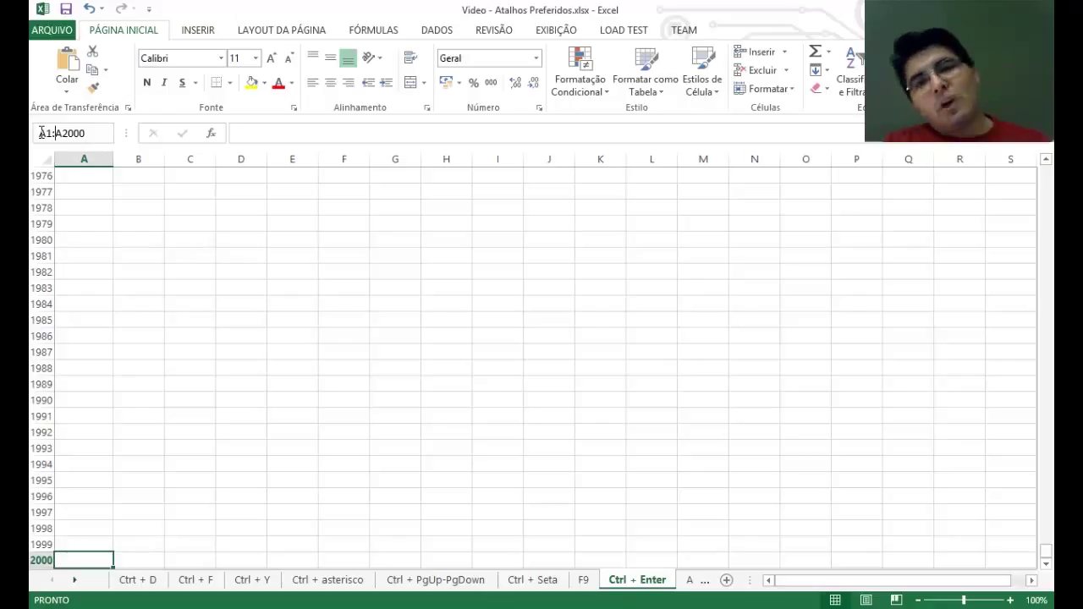
drag(87, 132, 36, 131)
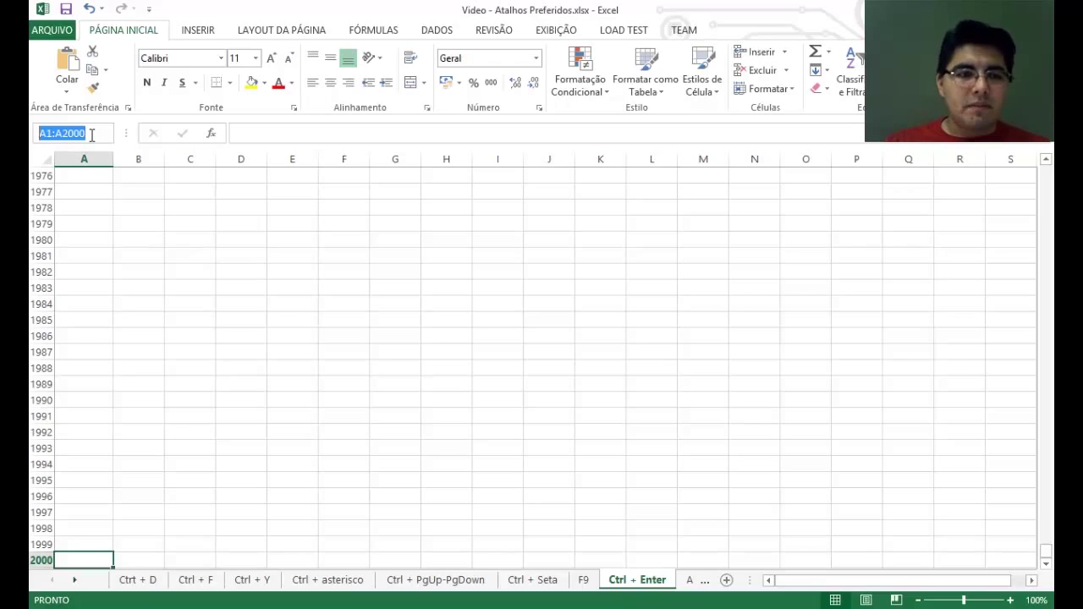
key(Escape)
key(ctrl+Home)
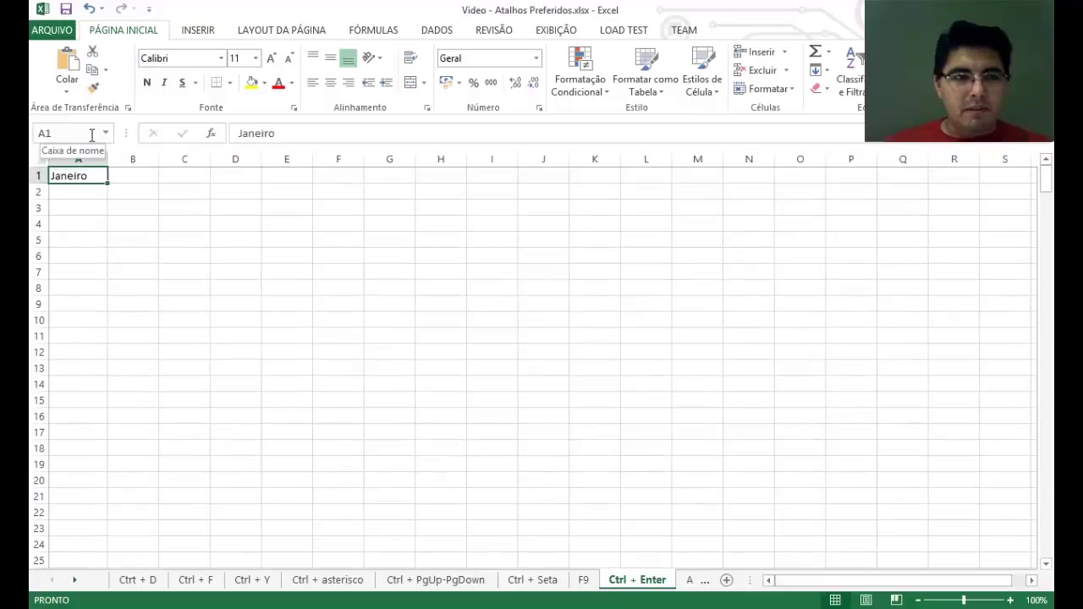
Select the range A1:A2000 by reference and recommit Janeiro in the active cell only
click(78, 132)
text(:A2000)
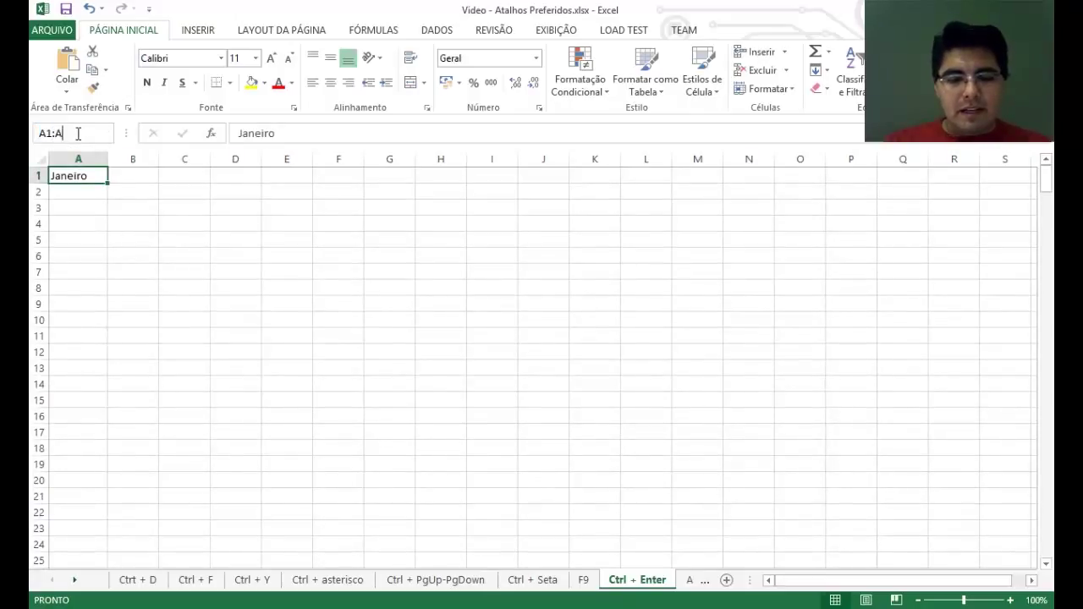
key(Return)
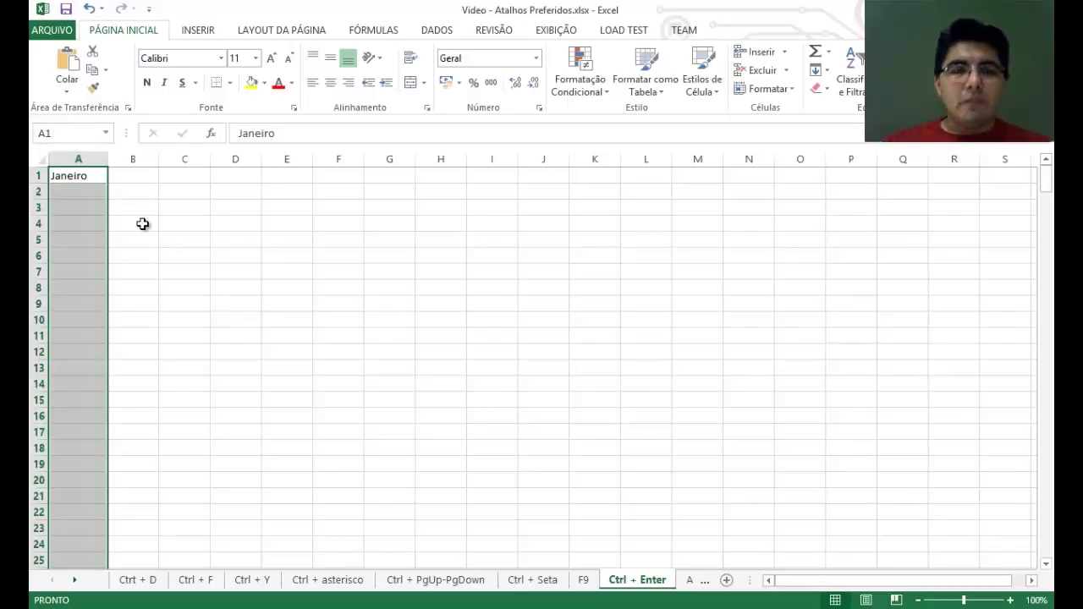
click(285, 135)
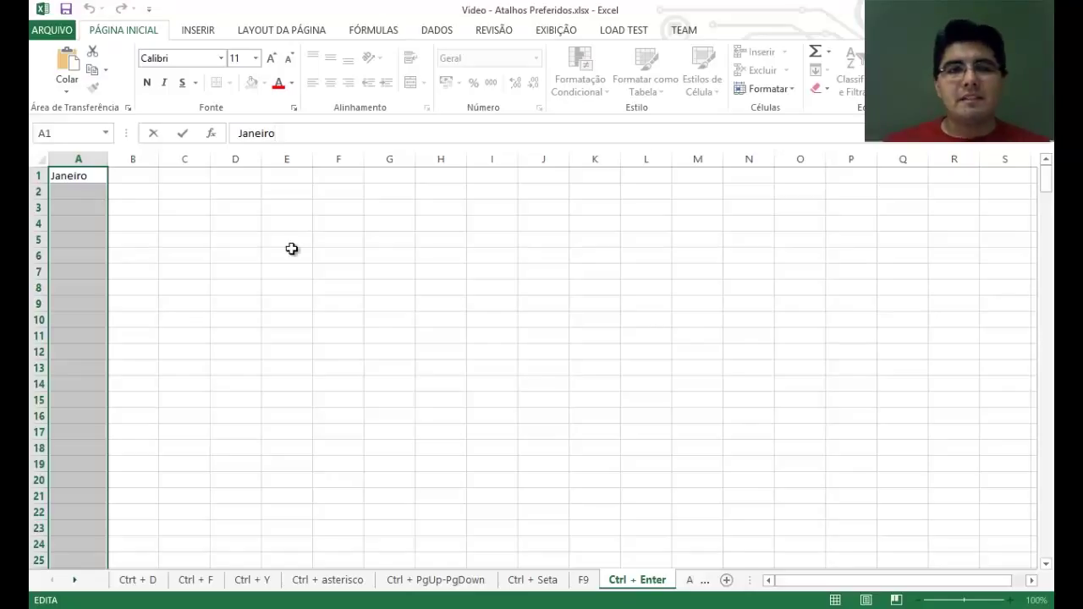
key(Return)
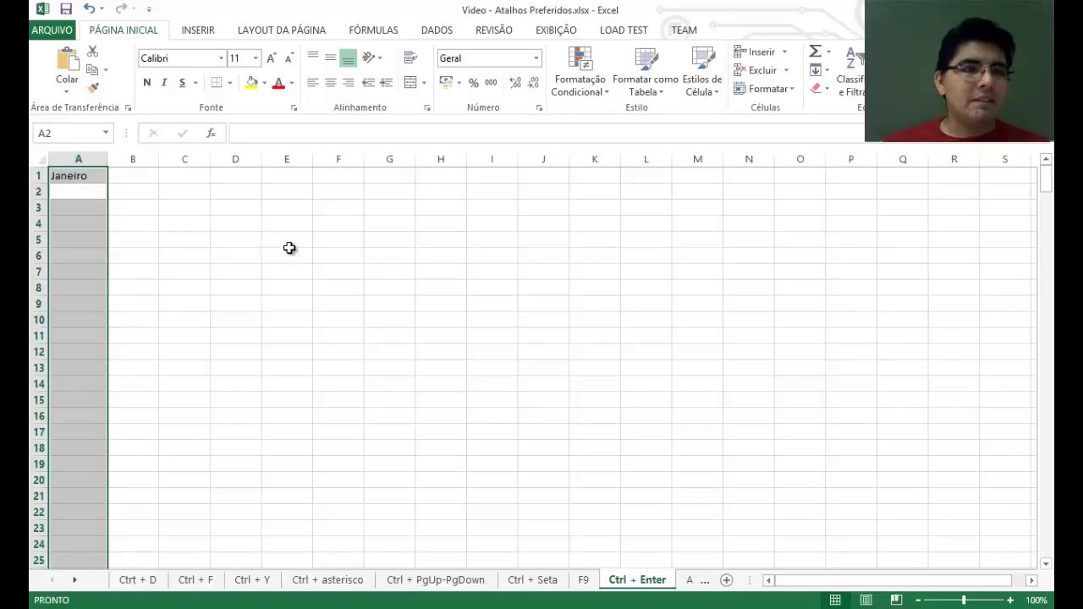
Reselect A1:A2000 by reference and fill every selected cell with Janeiro at once
click(69, 132)
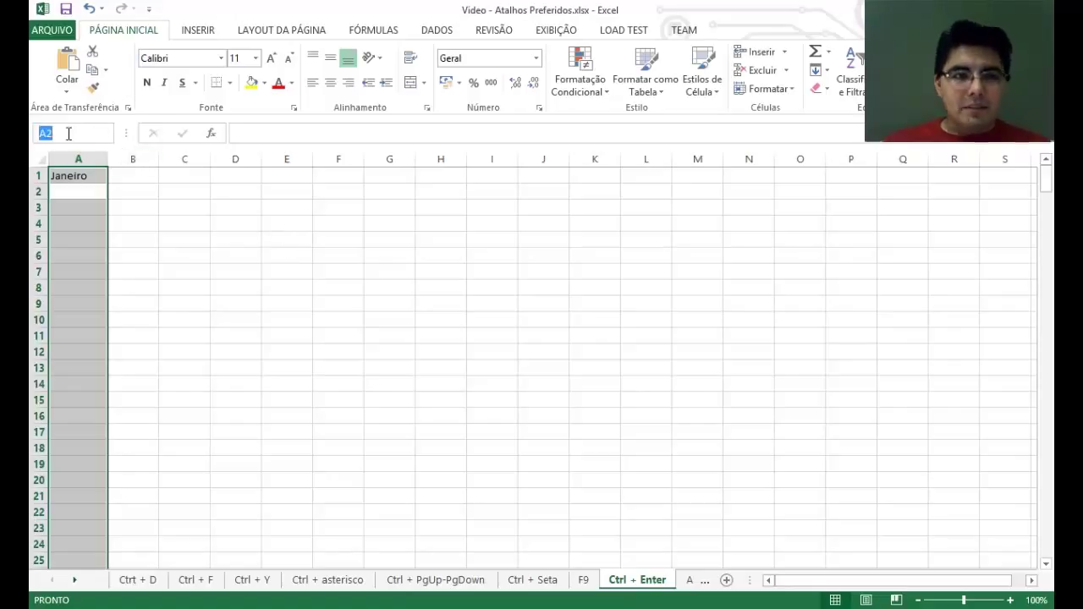
text(A1:)
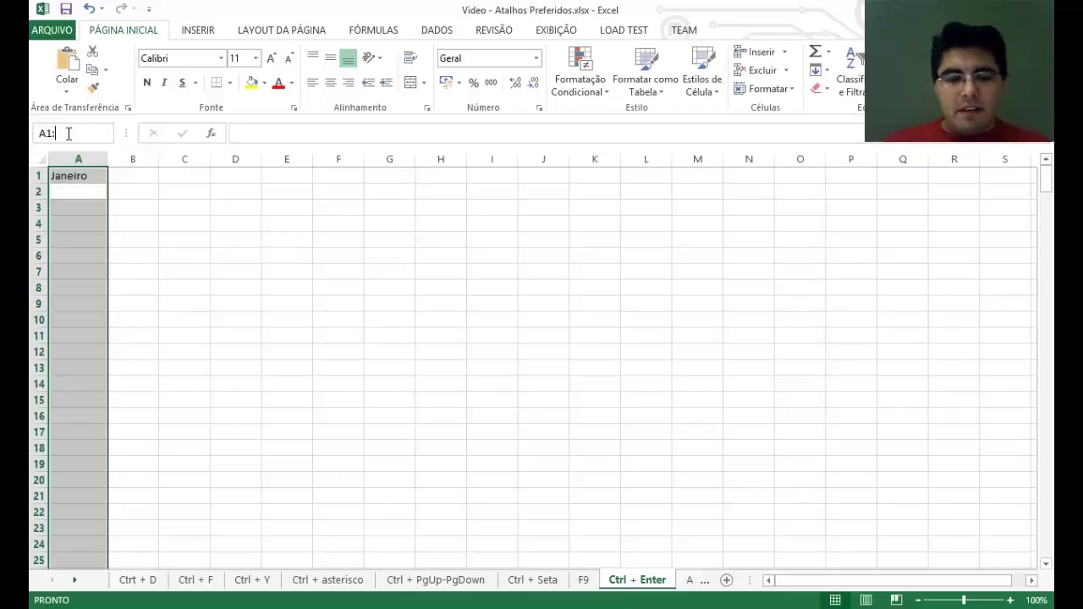
text(A1000)
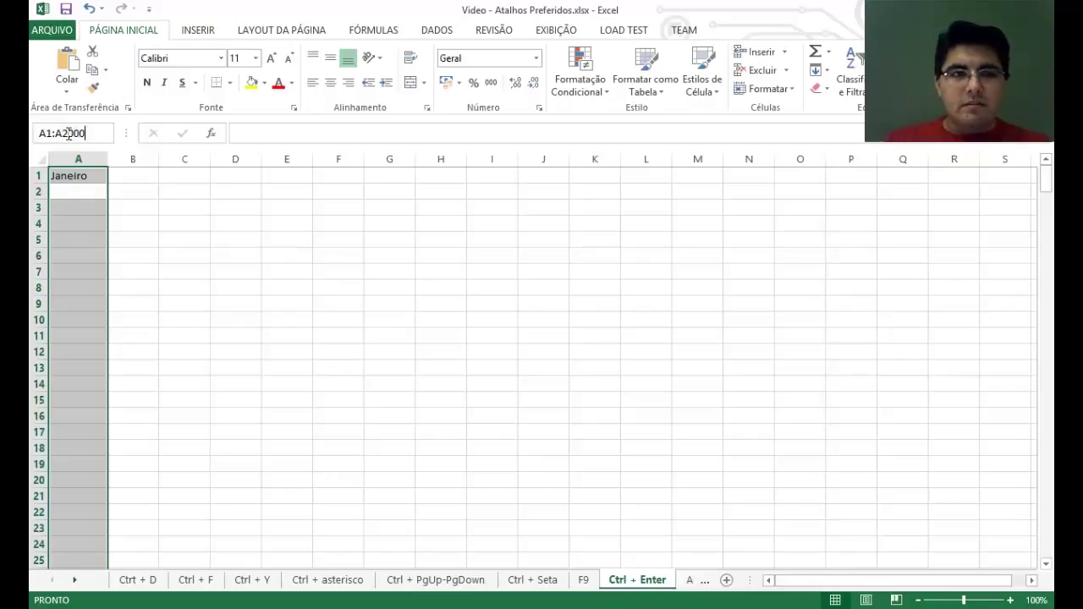
key(Return)
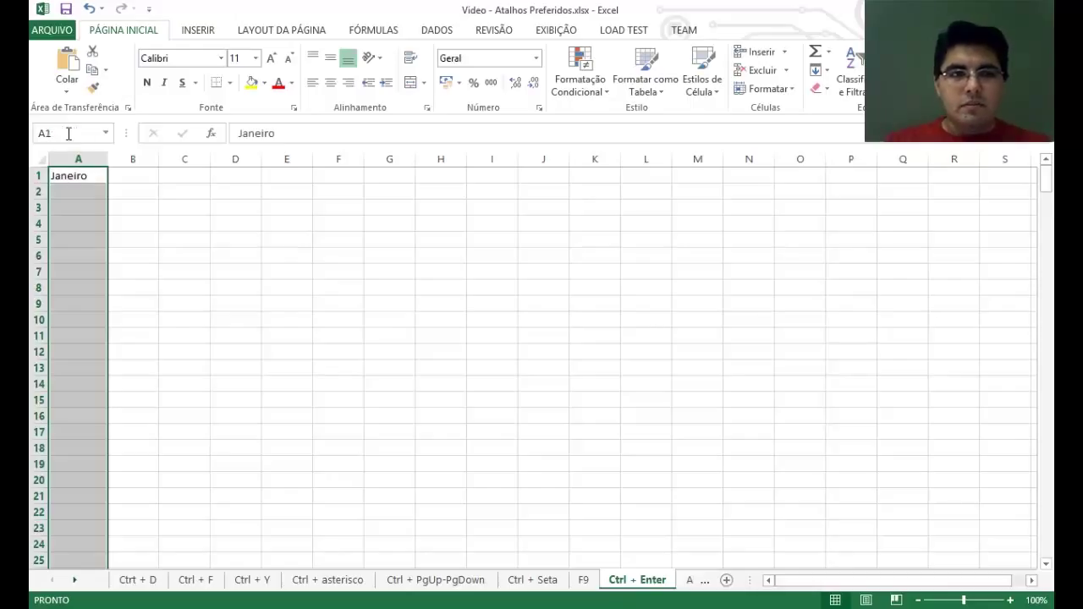
click(306, 138)
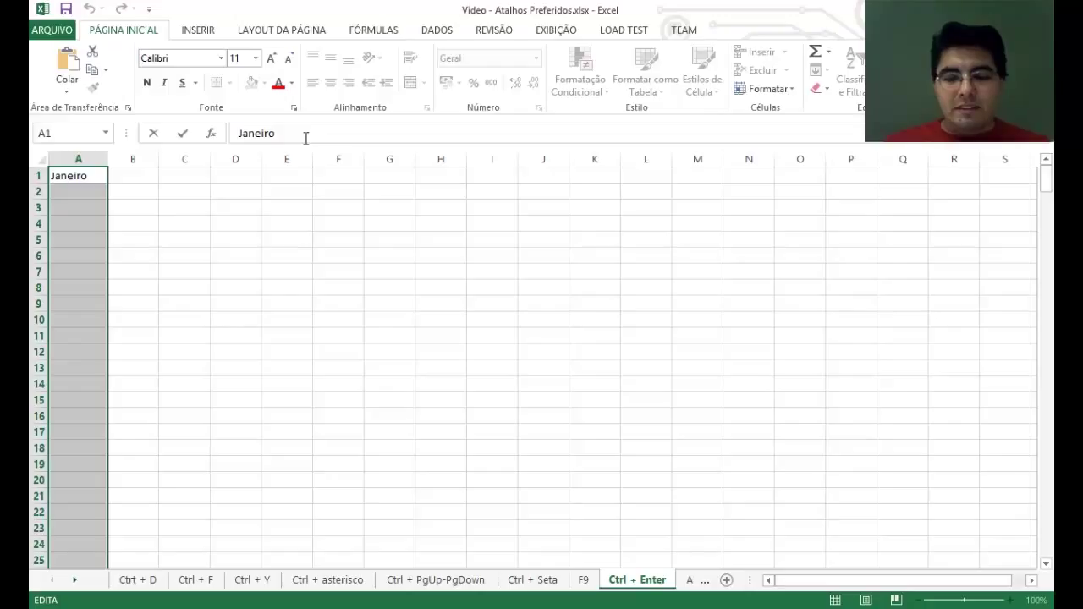
key(ctrl+Return)
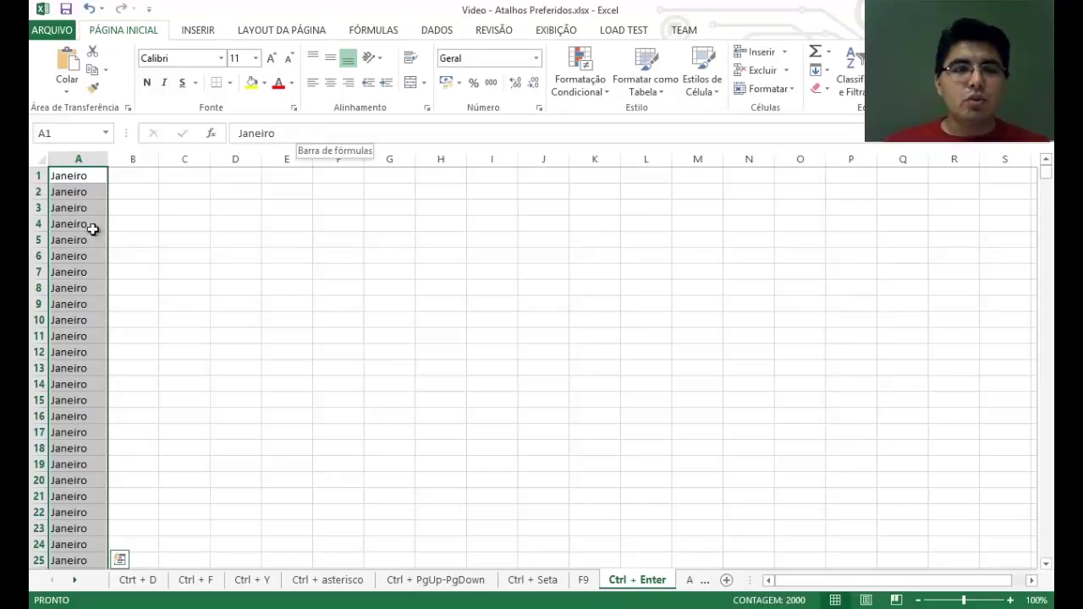
Check the last filled cell of column A and return to A1
click(61, 258)
key(ctrl+Down)
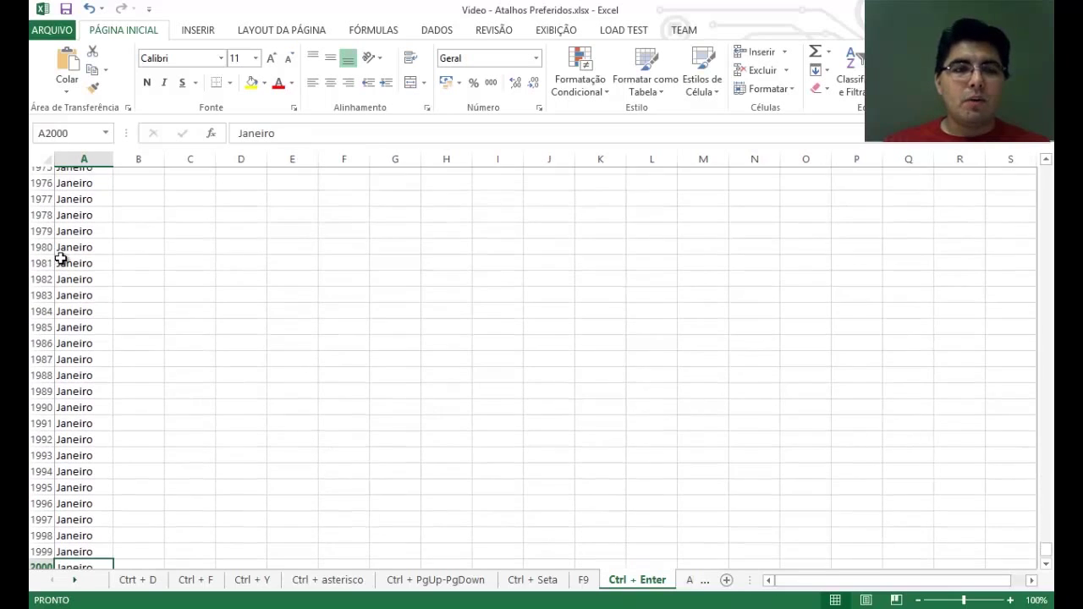
key(ctrl+Up)
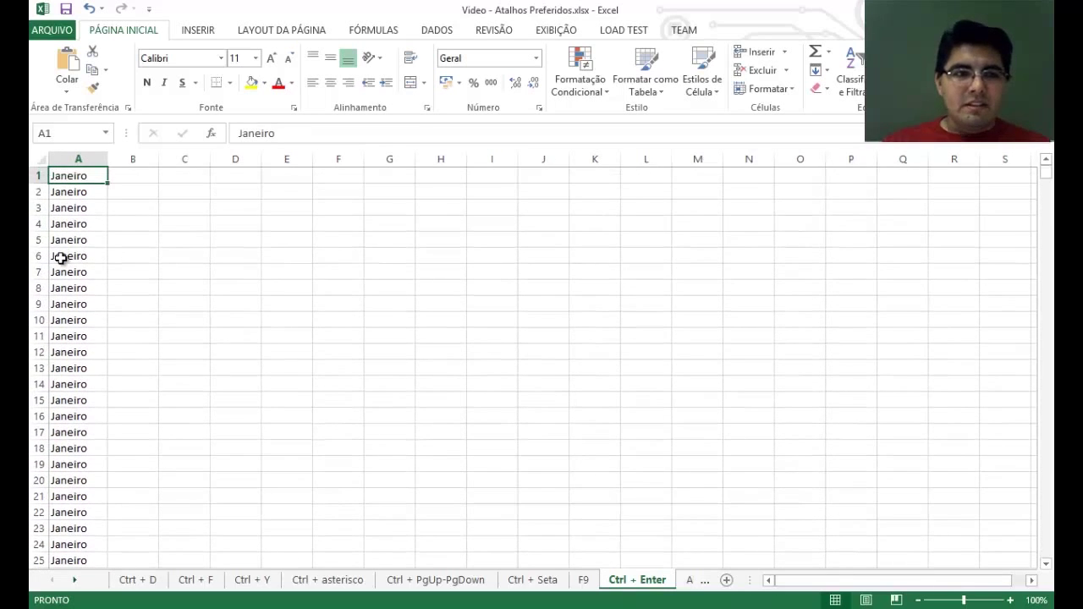
Undo the fill of Janeiro across A1:A2000
key(ctrl+[)
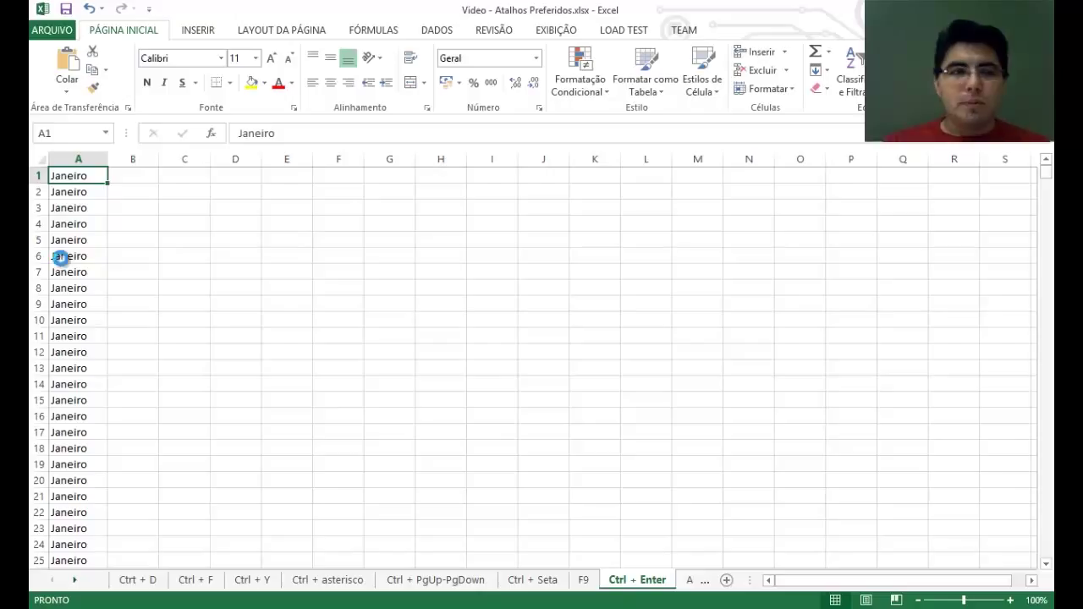
key(Return)
key(ctrl+z)
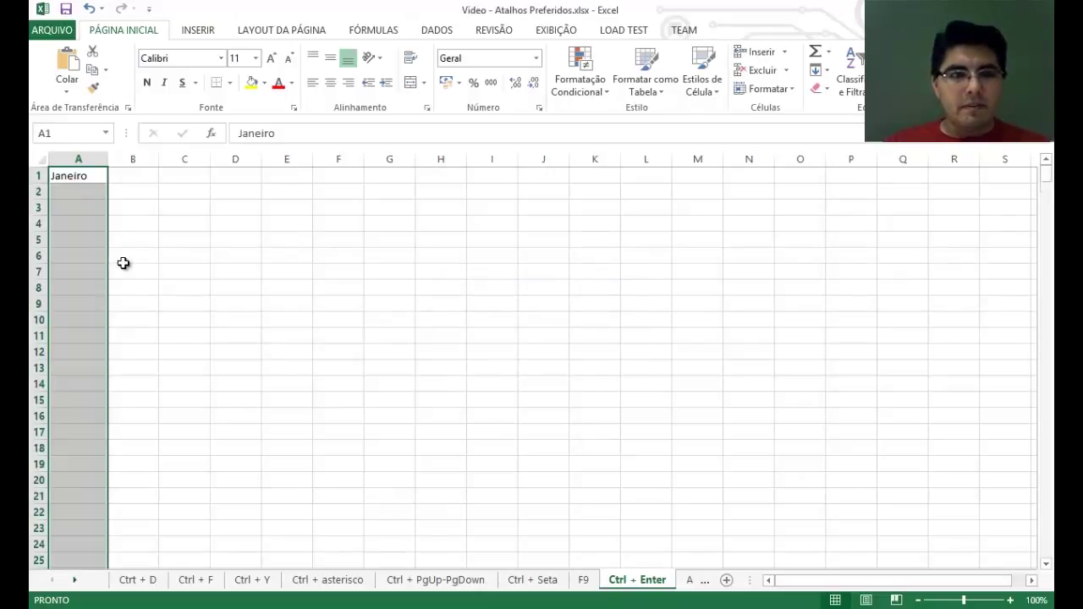
Fill every selected cell of A1:A2000 with Janeiro at once, leaving the quick analysis suggestions unused
click(288, 133)
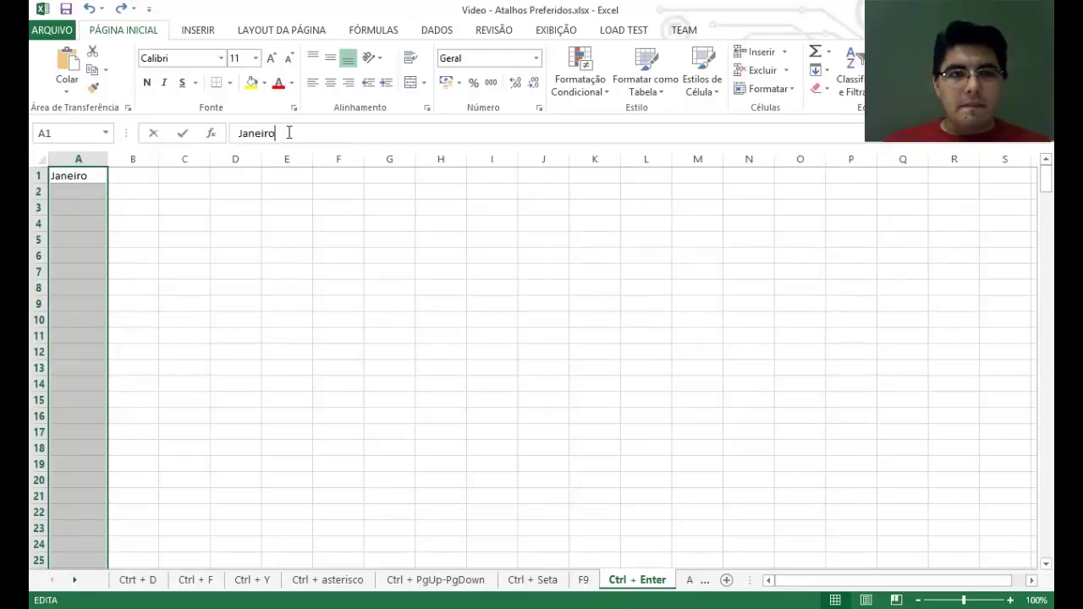
key(ctrl+Return)
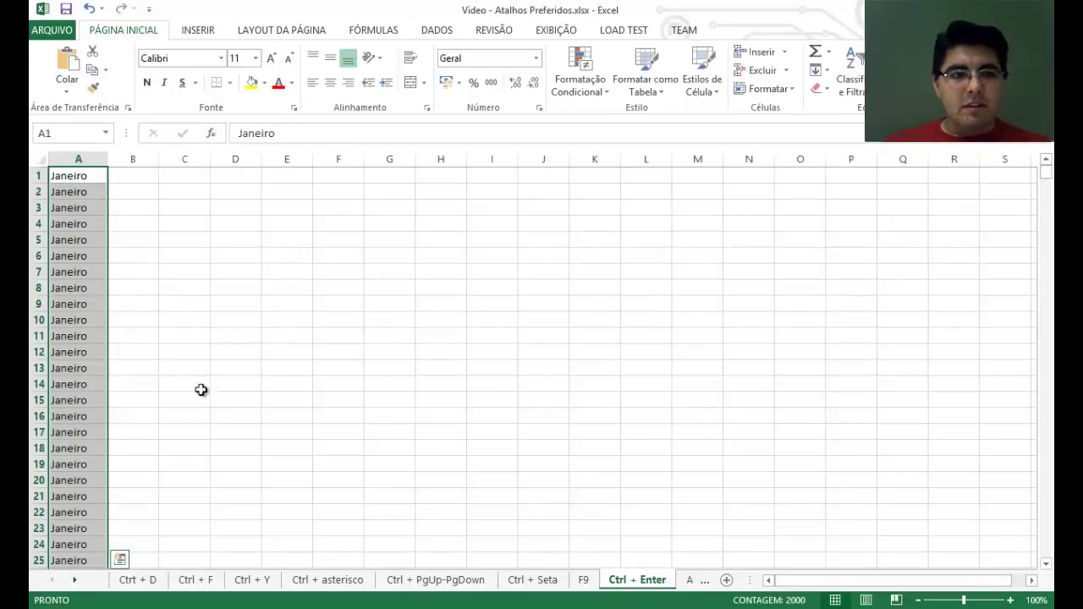
click(122, 560)
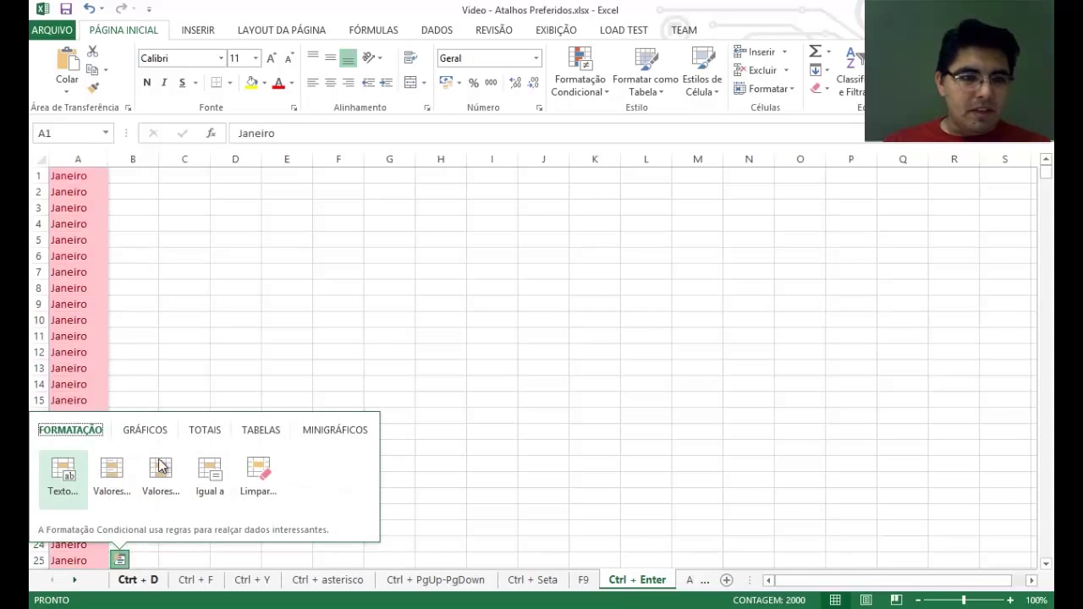
click(194, 287)
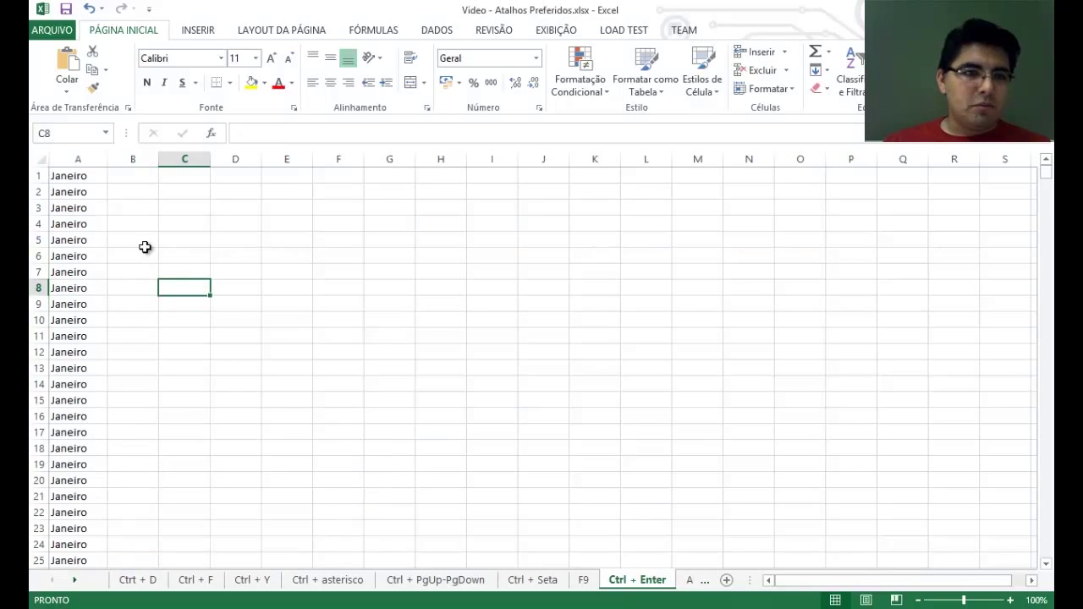
Check the last filled cell of column A, return to A1 and undo the Janeiro fill
click(82, 175)
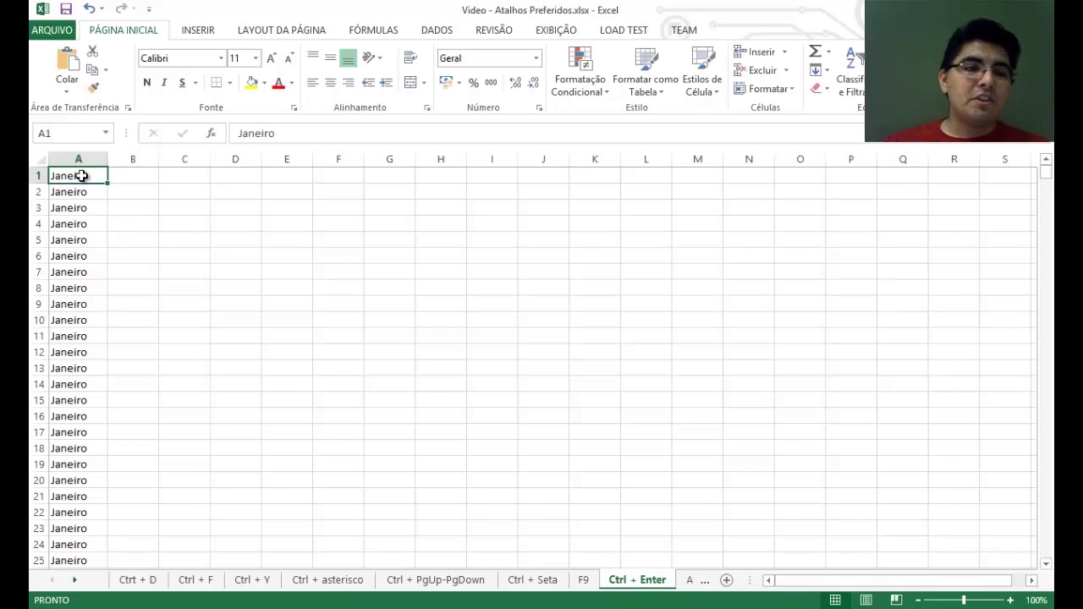
key(ctrl+Down)
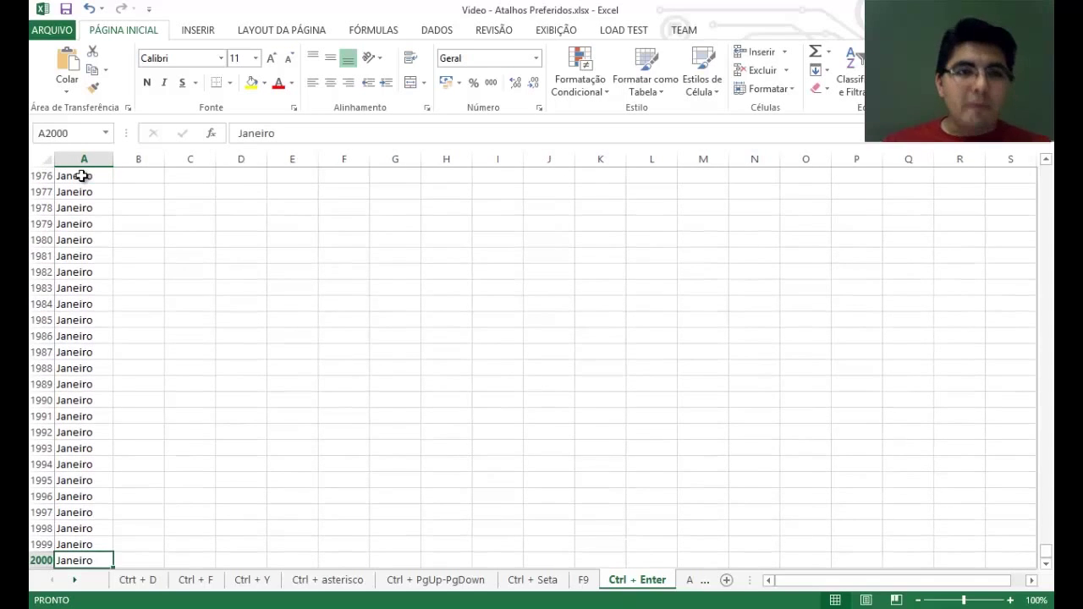
key(ctrl+Up)
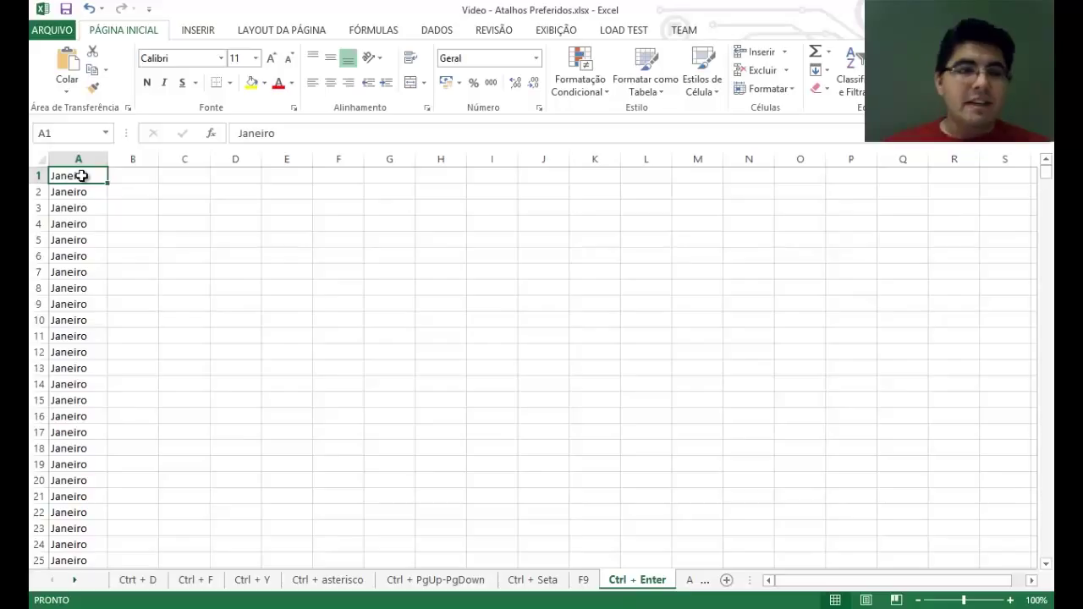
key(ctrl+z)
Select the range A1:G2000 by reference and fill all its cells with Janeiro at once
click(71, 131)
click(71, 129)
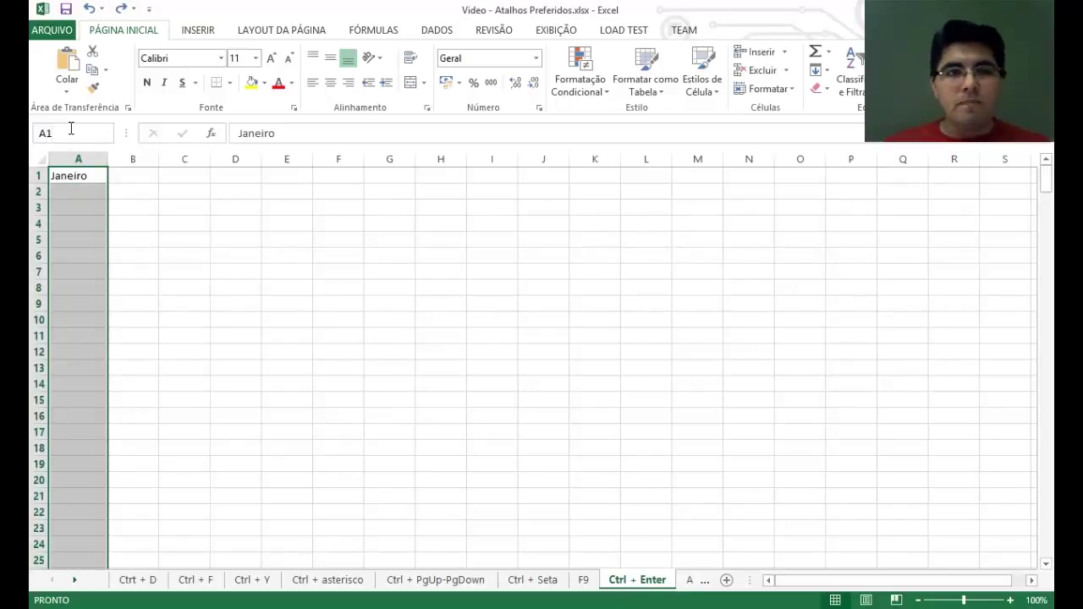
text(:G200)
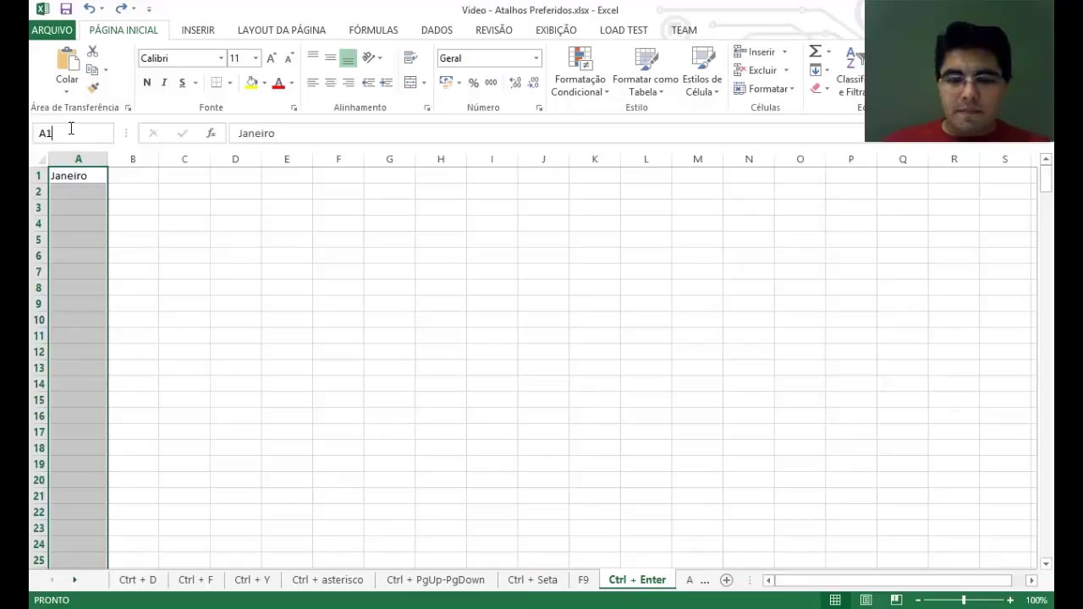
text(0)
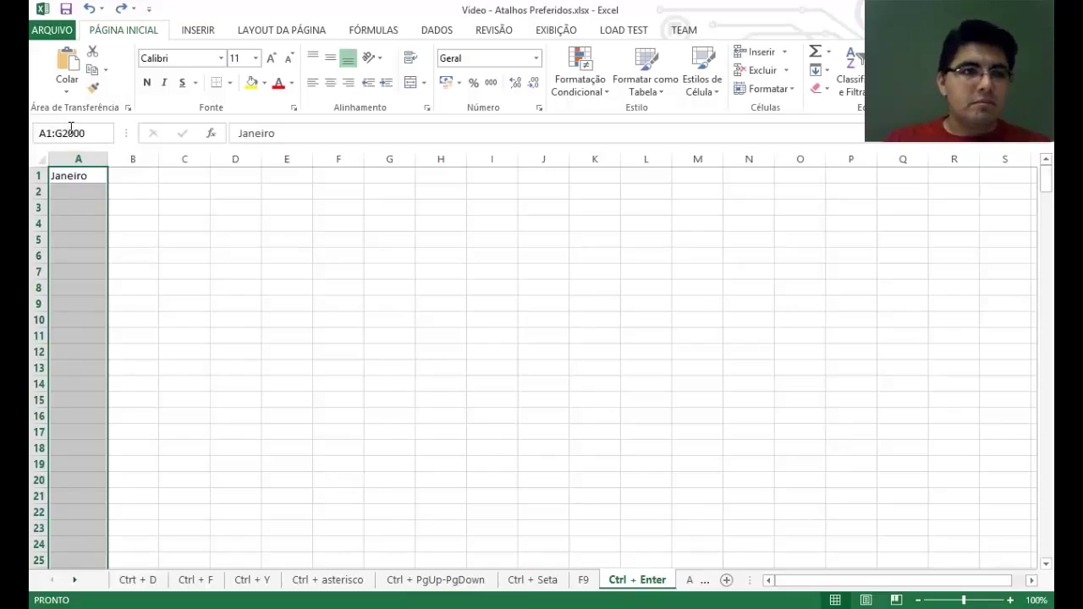
key(Return)
click(280, 133)
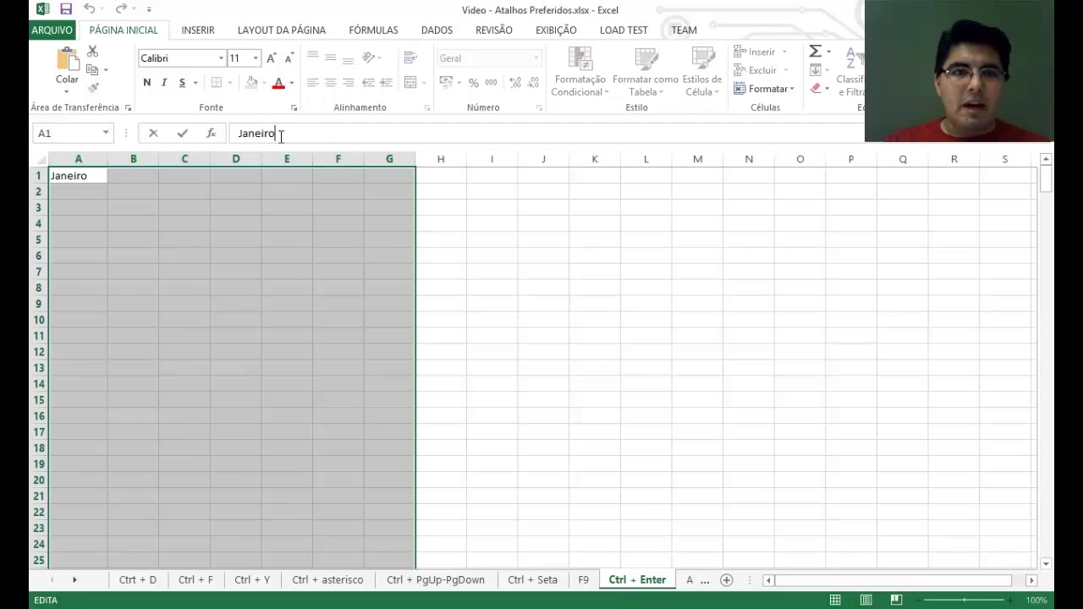
key(ctrl+Return)
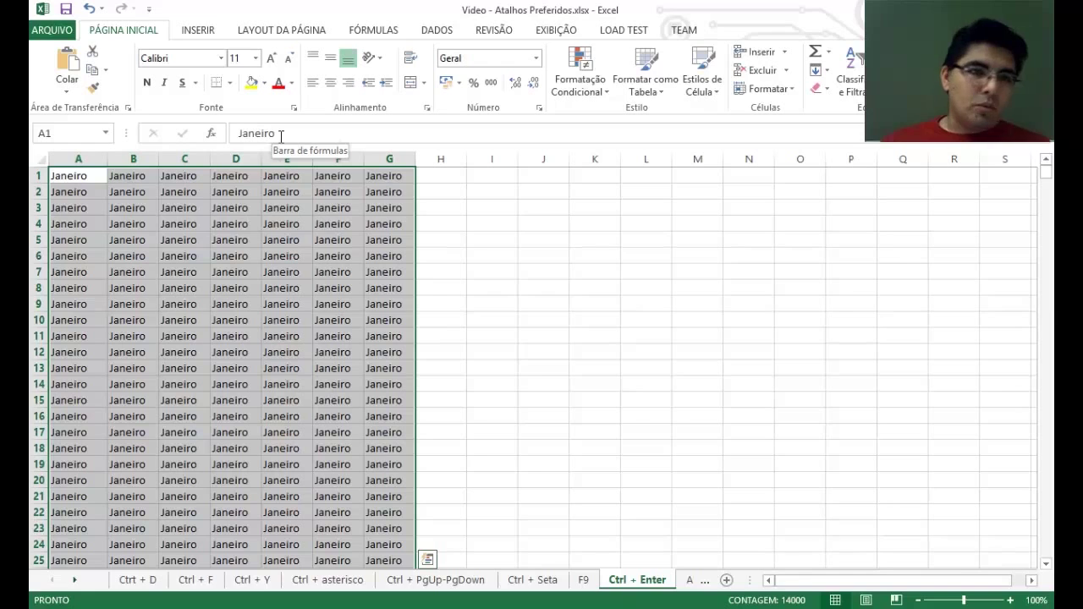
click(267, 242)
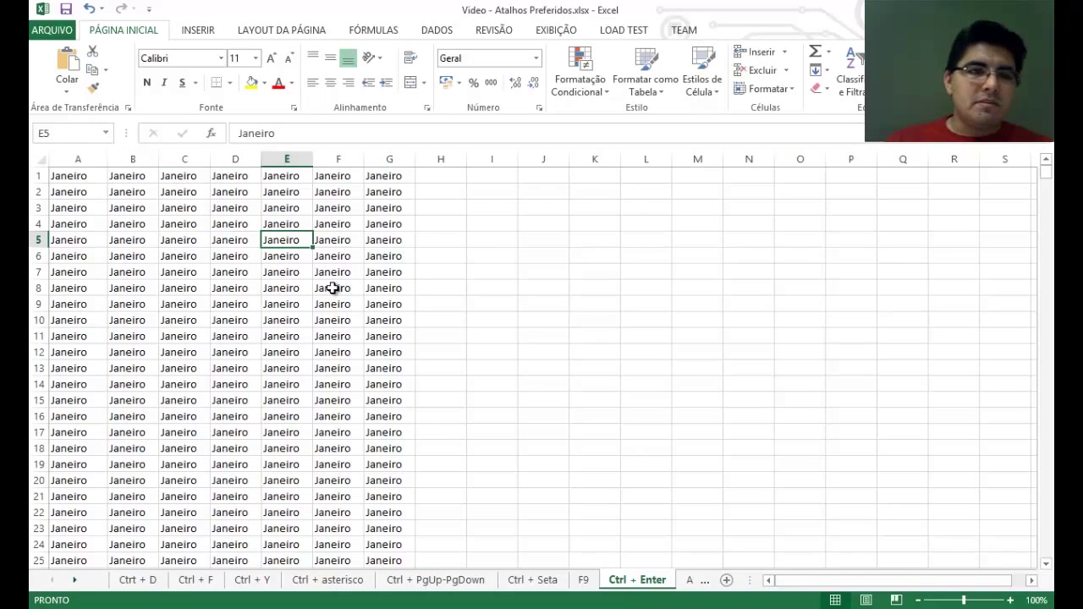
Clear the contents of column G from G2 down to the last filled row, keeping Janeiro in G1
click(378, 188)
key(Up)
key(Down)
key(ctrl+shift+Down)
key(Delete)
key(ctrl+Up)
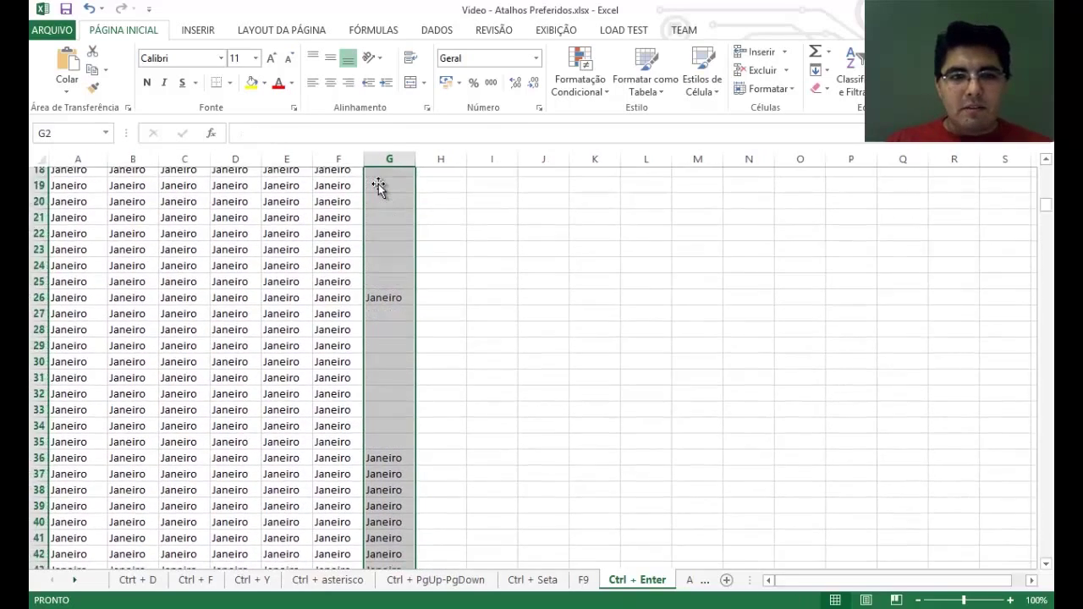
key(ctrl+Down)
key(ctrl+Up)
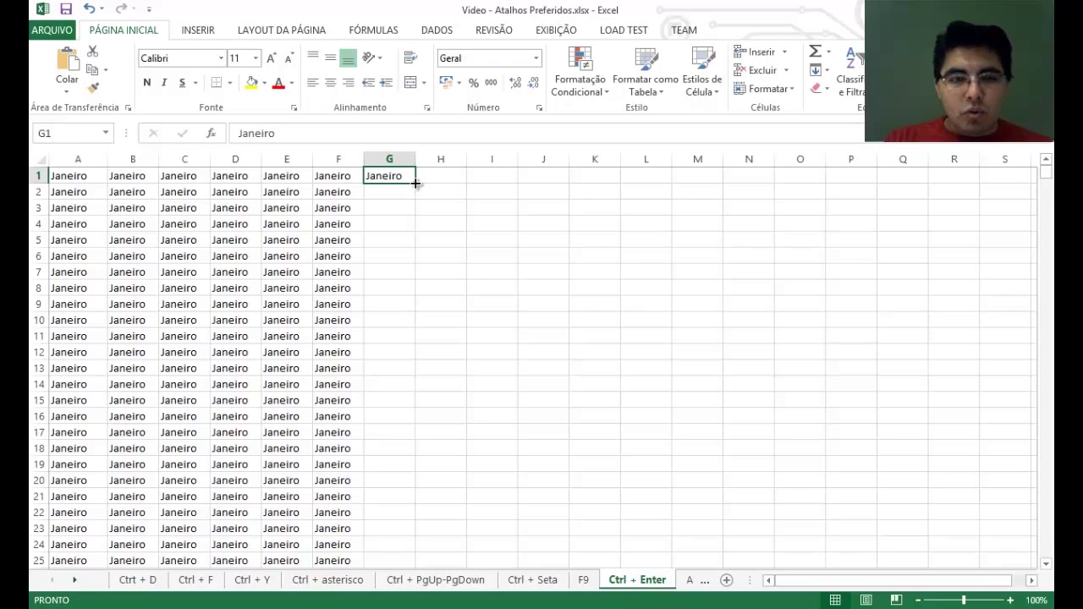
Auto-fill column G from G1 down to the end of the adjacent data as a series of months
double_click(415, 183)
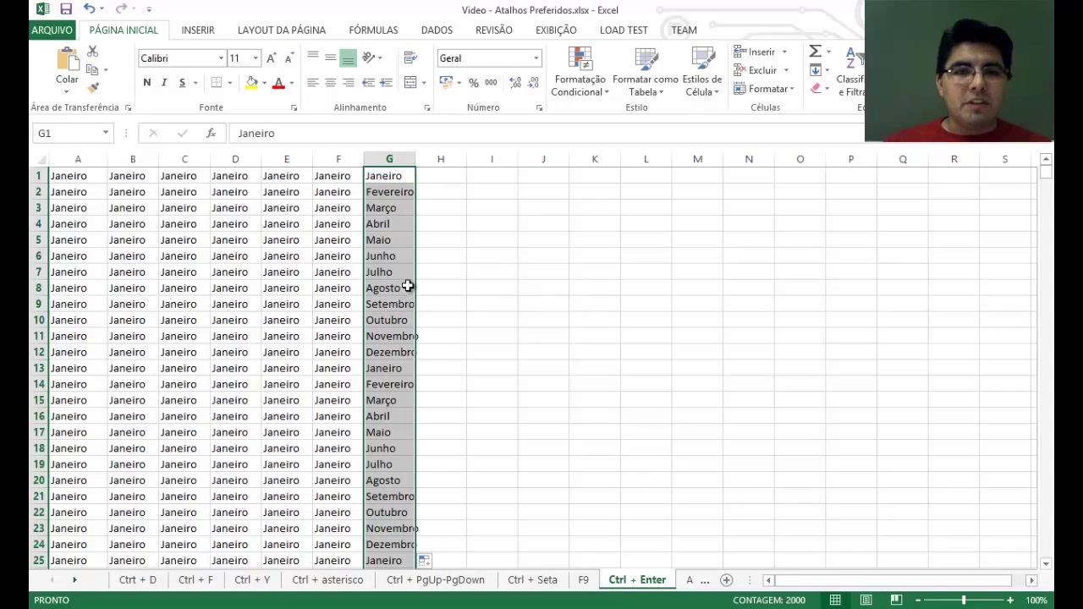
click(396, 192)
key(Left)
click(386, 175)
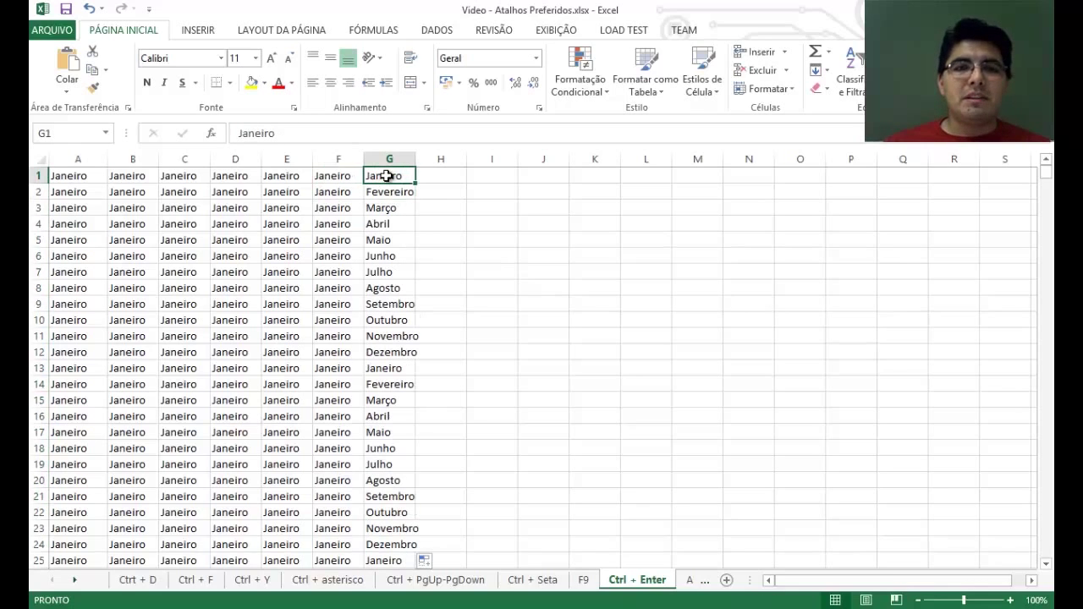
key(Left)
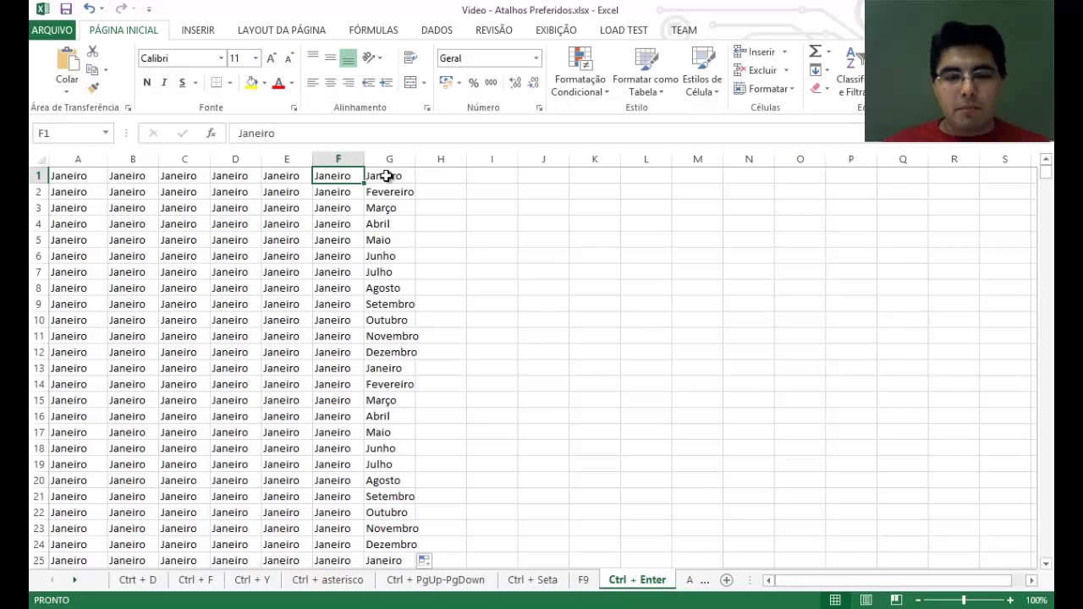
Go to the Alt + Seta sheet and select cell A6, the last item identification
key(ctrl+Page_Down)
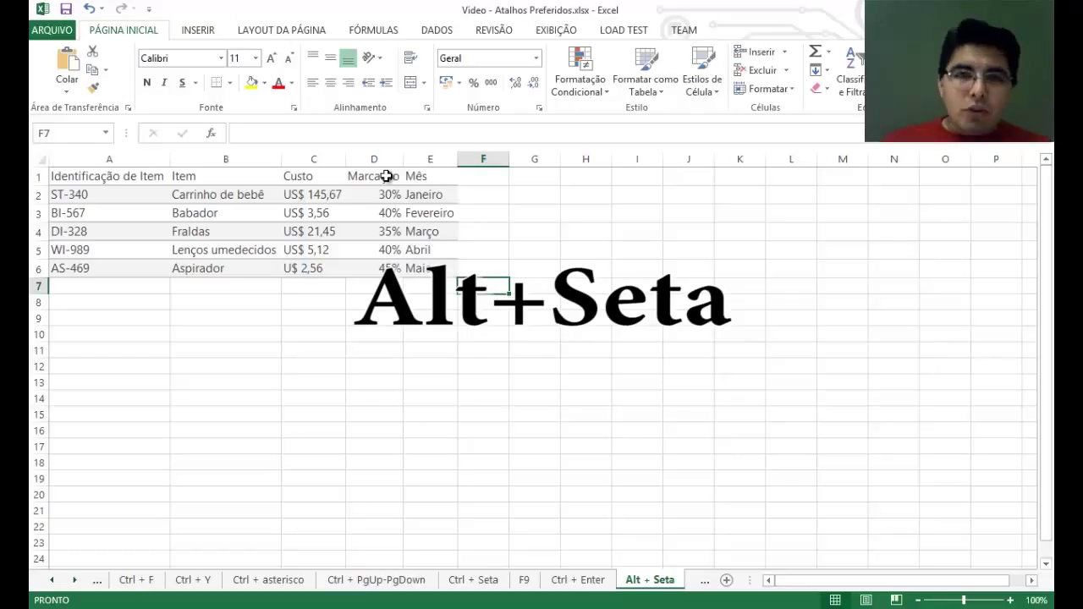
key(Left)
key(Left)
key(Left)
key(Left)
key(Left)
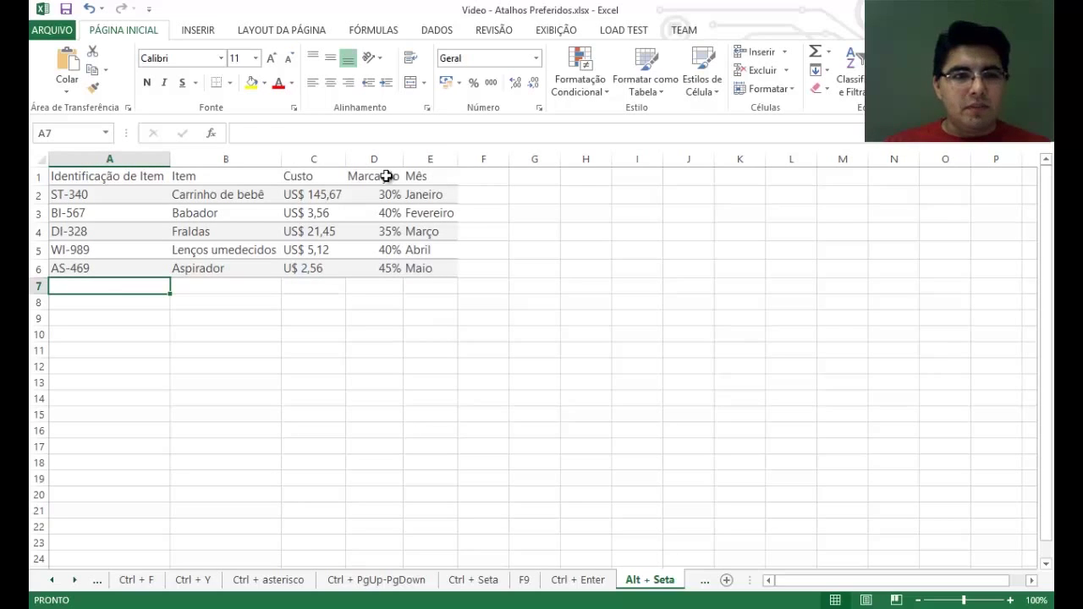
key(Up)
Browse the horizontal text alignment options in the cell formatting of A6, keep Geral and cancel the dialog
key(ctrl+1)
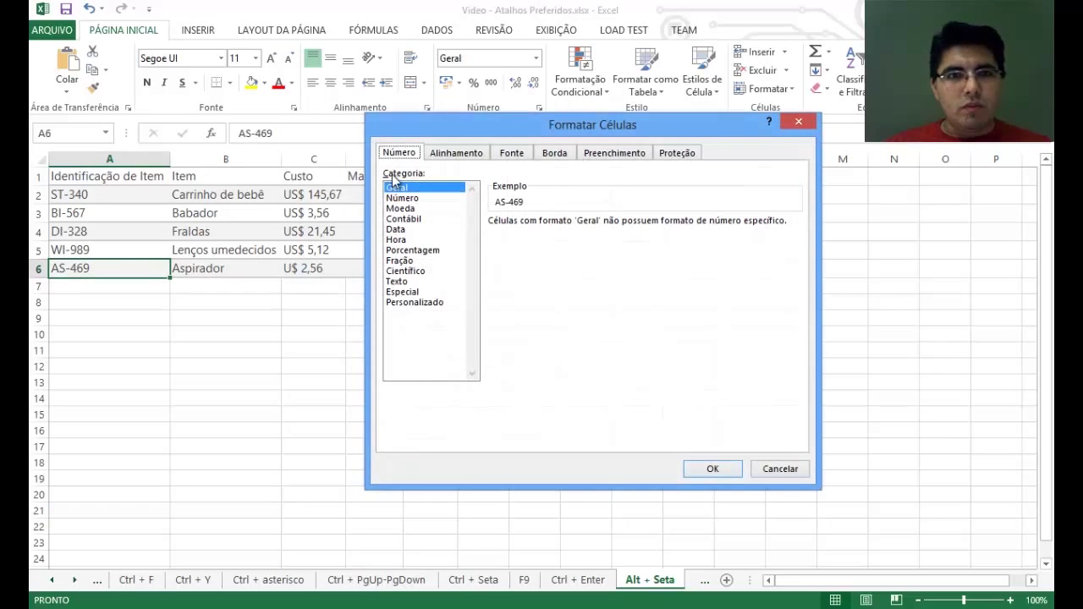
click(462, 150)
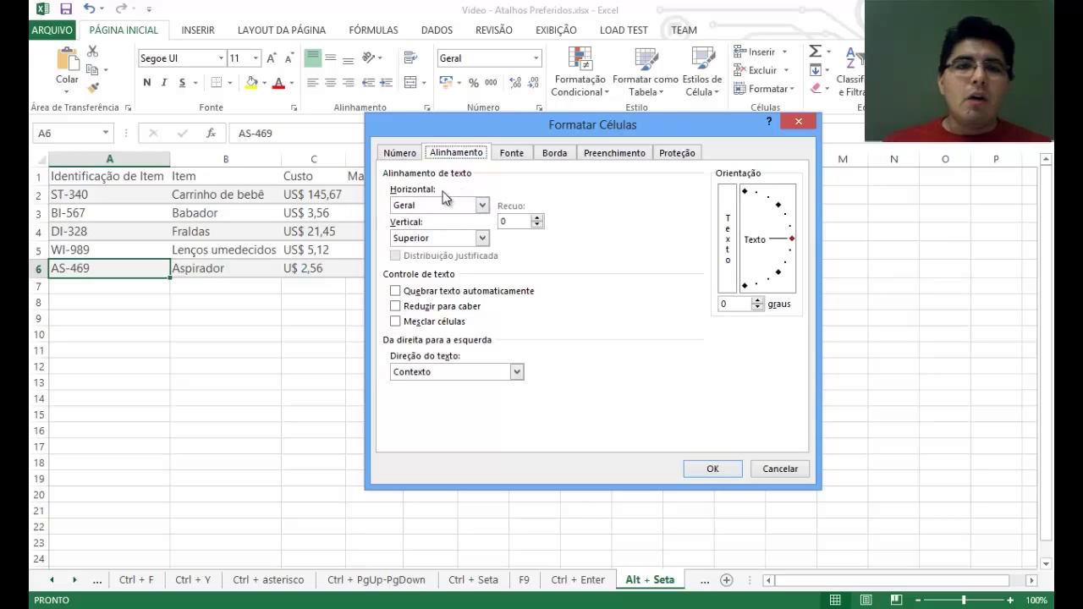
click(440, 203)
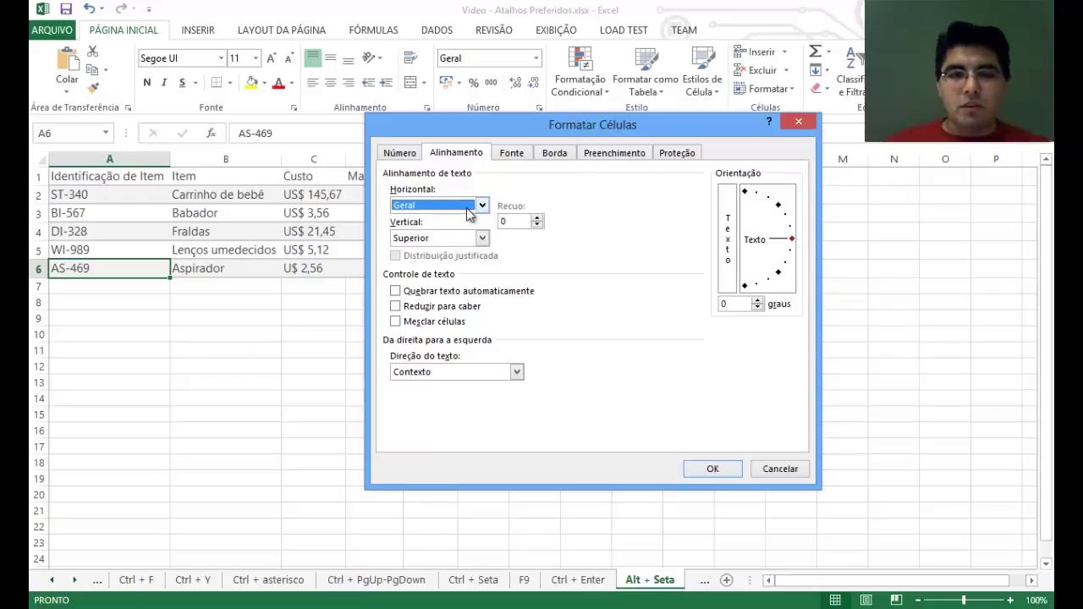
click(467, 208)
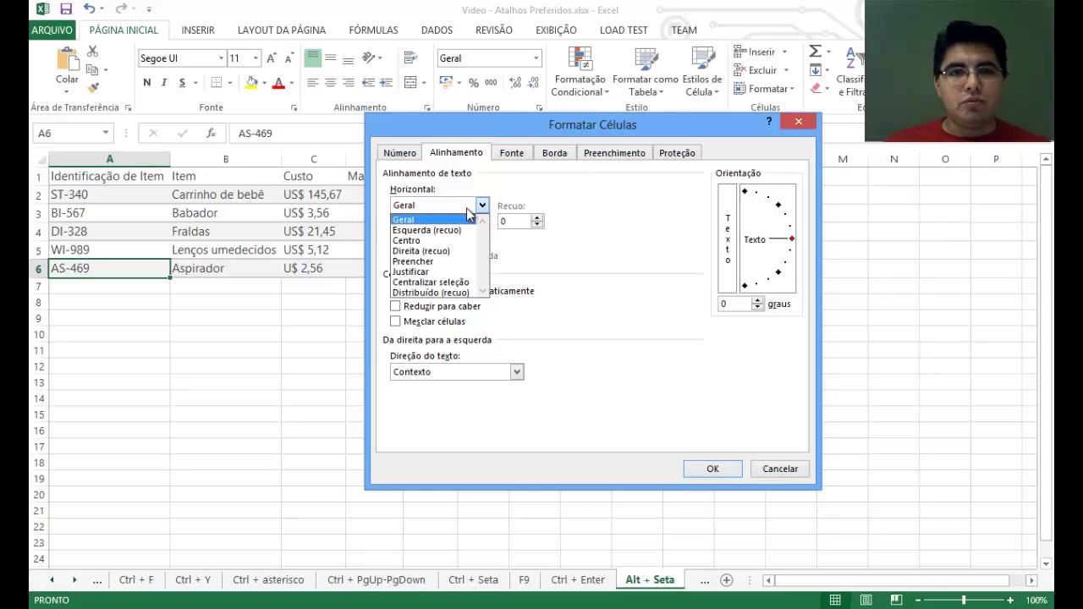
key(Down)
key(Down)
key(Down)
key(Down)
key(Down)
key(Down)
key(Up)
key(Up)
key(Up)
key(Up)
key(Up)
key(Up)
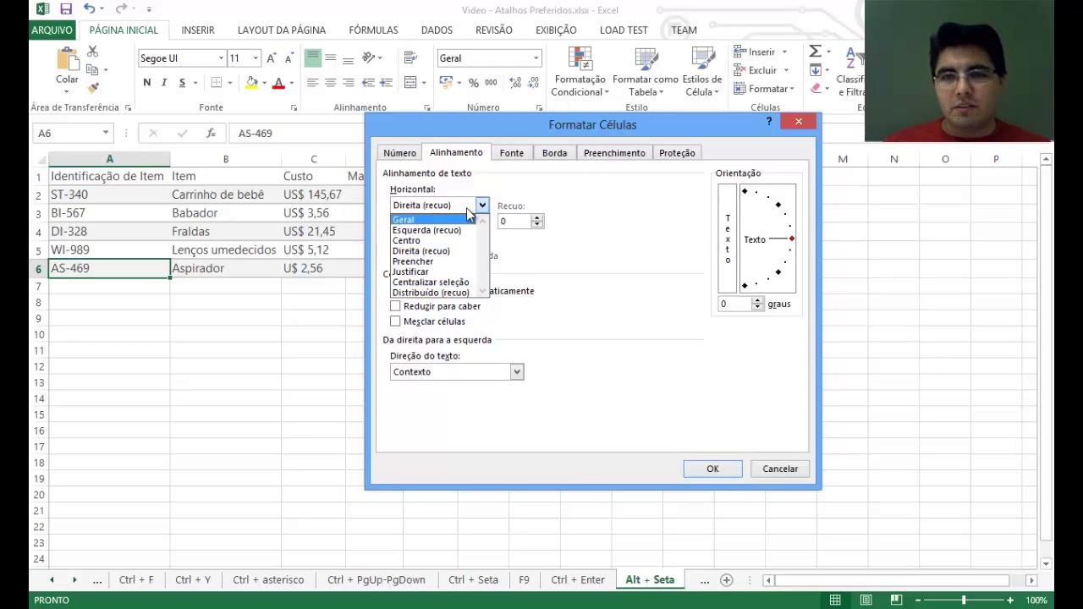
key(alt+Up)
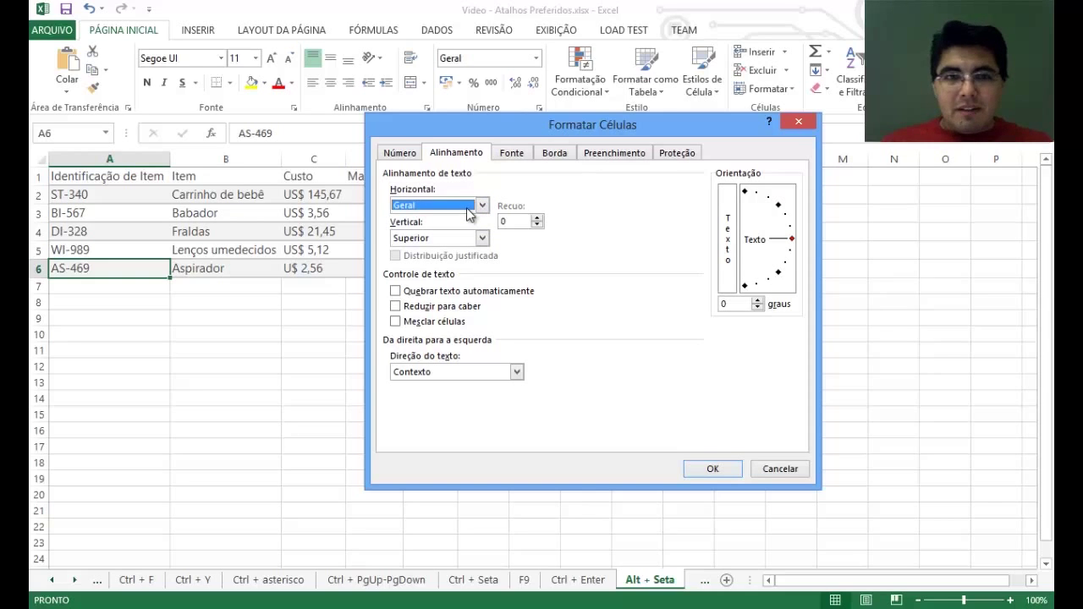
key(Escape)
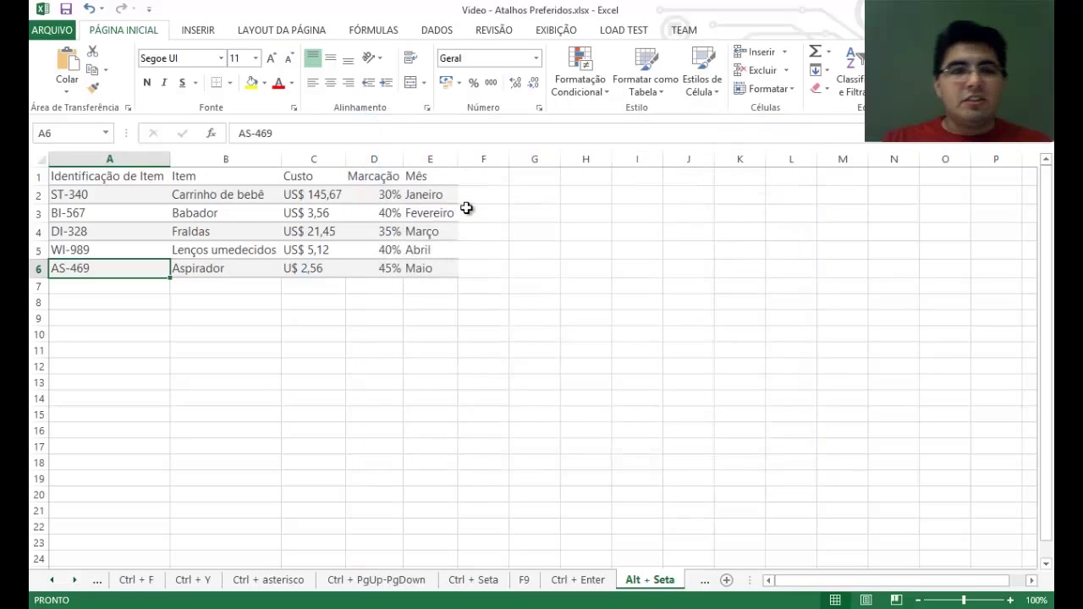
Start an entry with A in cell A7 to try the autocomplete suggestion, erase it and cancel the entry
key(Down)
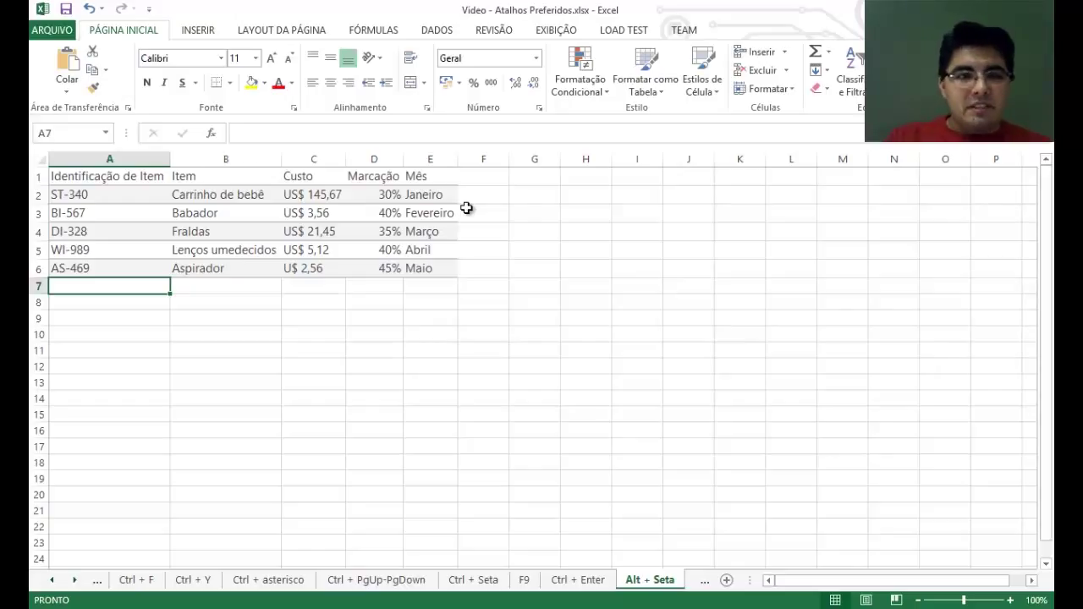
text(A)
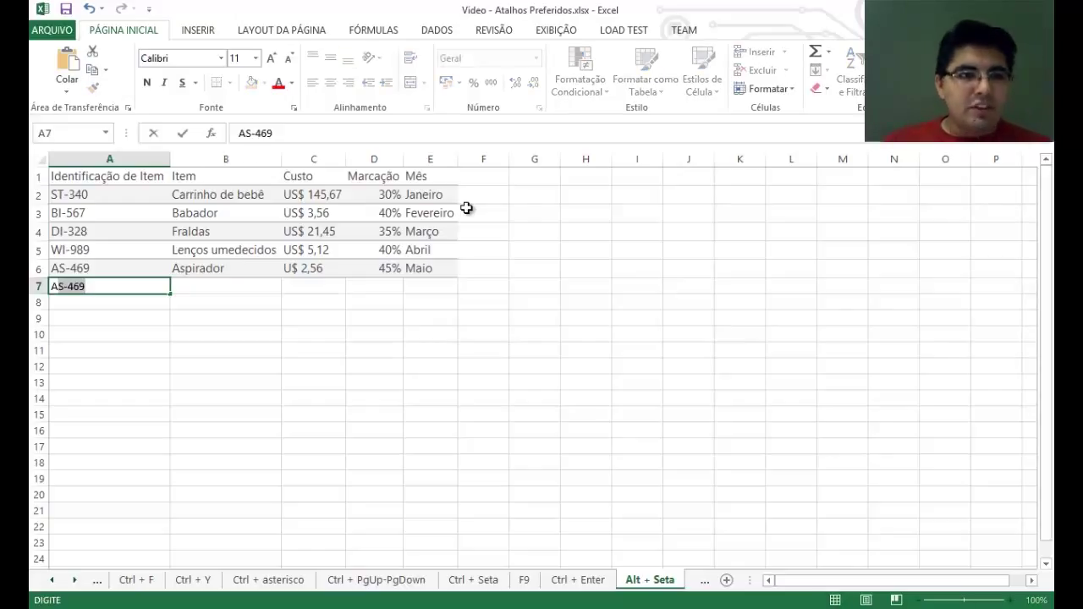
key(BackSpace)
key(BackSpace)
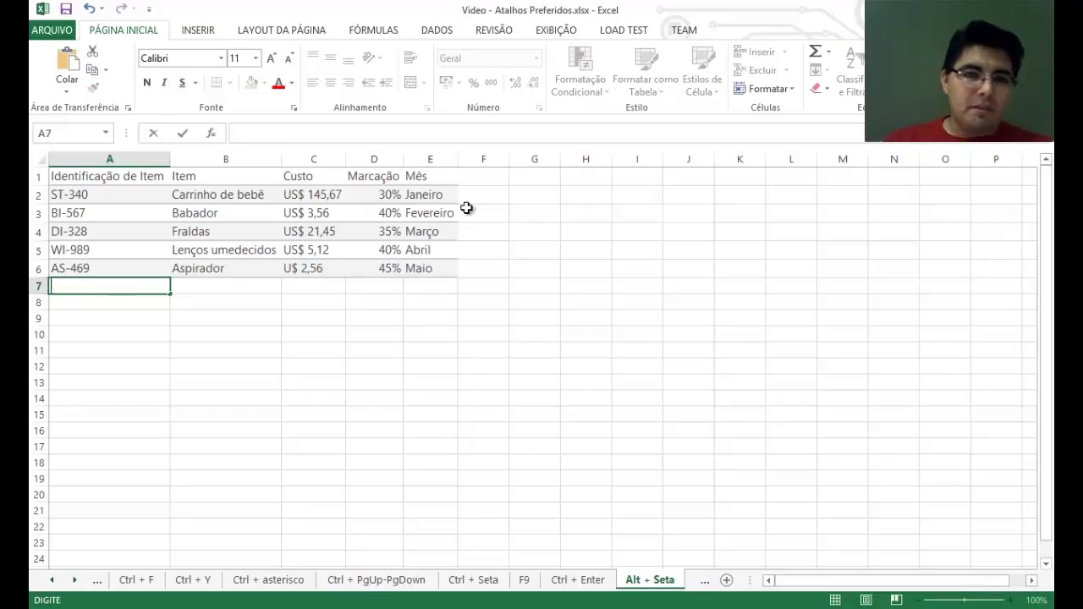
key(Escape)
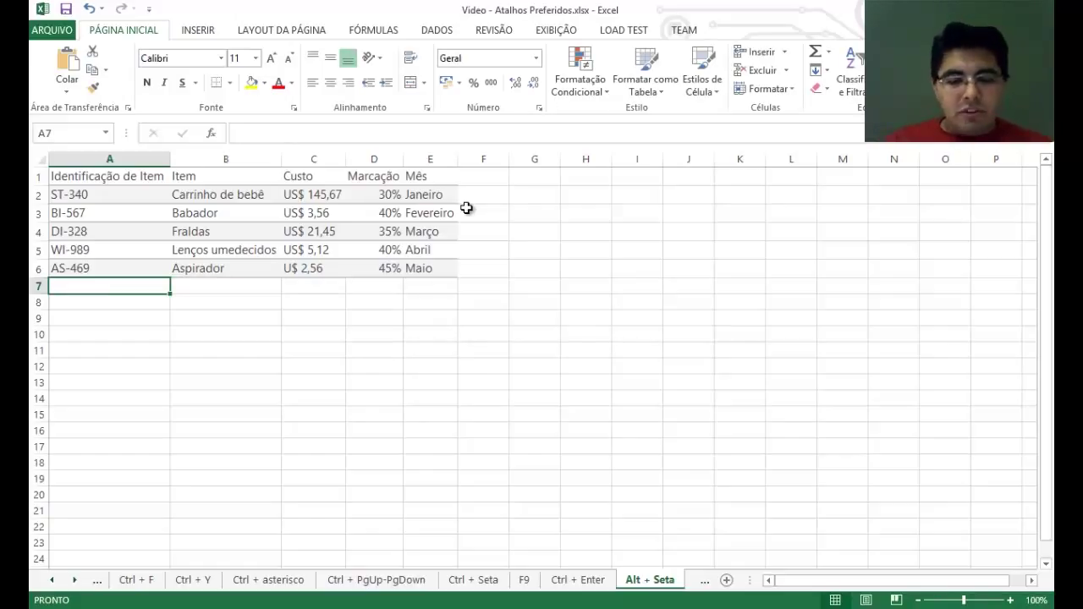
Display the pick list of existing column entries for A7, close it without choosing and move to B7
key(alt+Down)
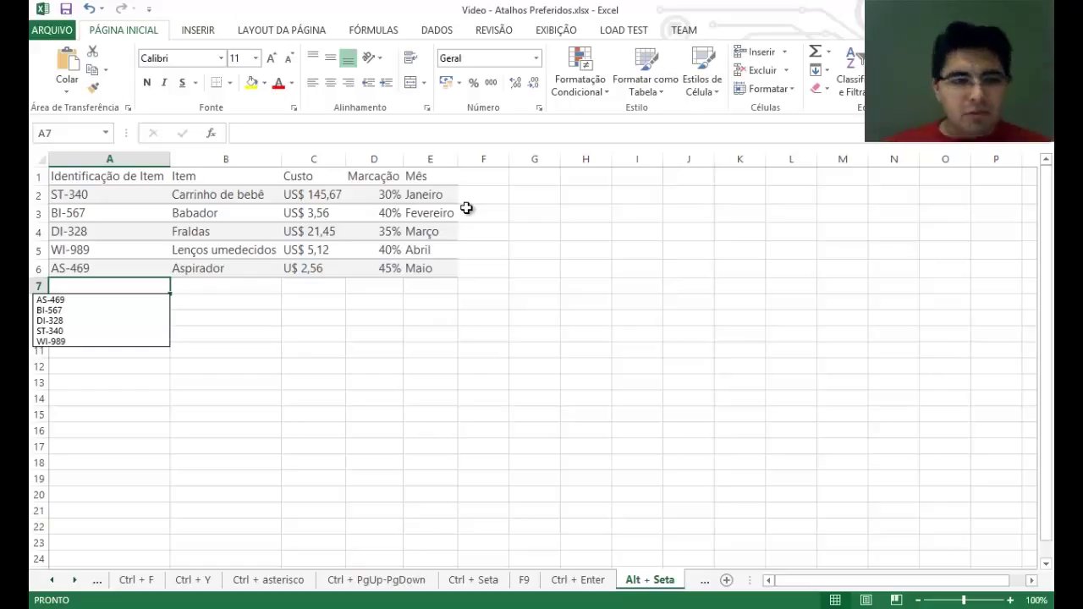
key(Escape)
key(Right)
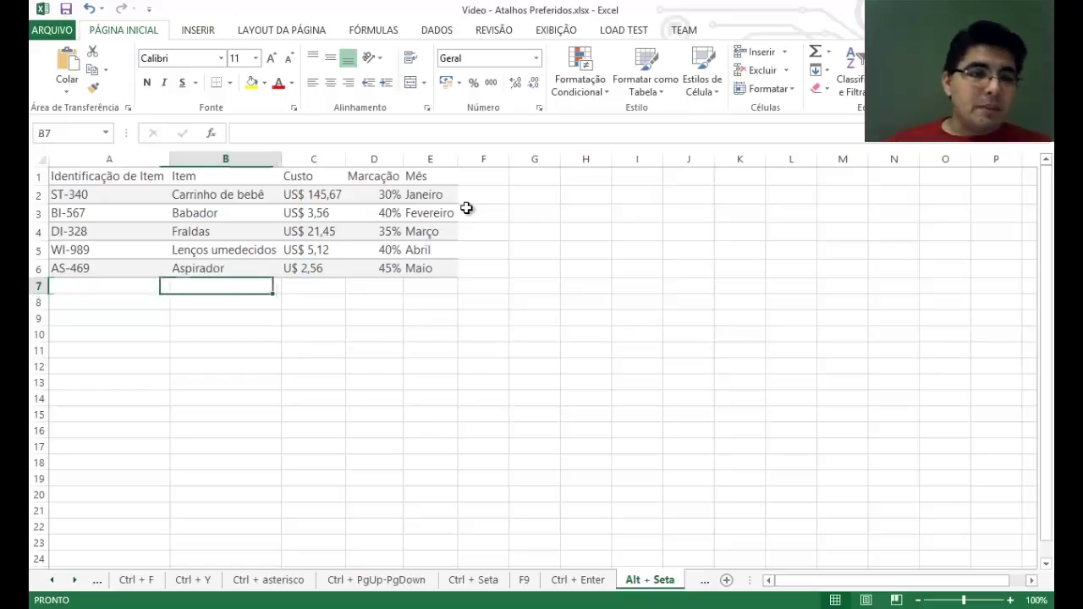
key(Up)
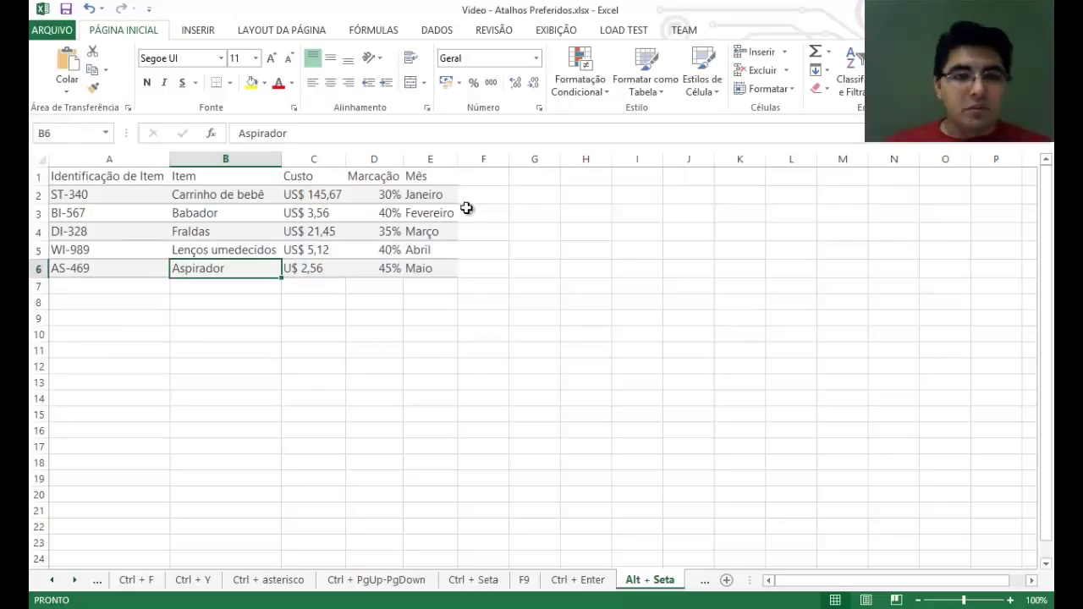
key(Down)
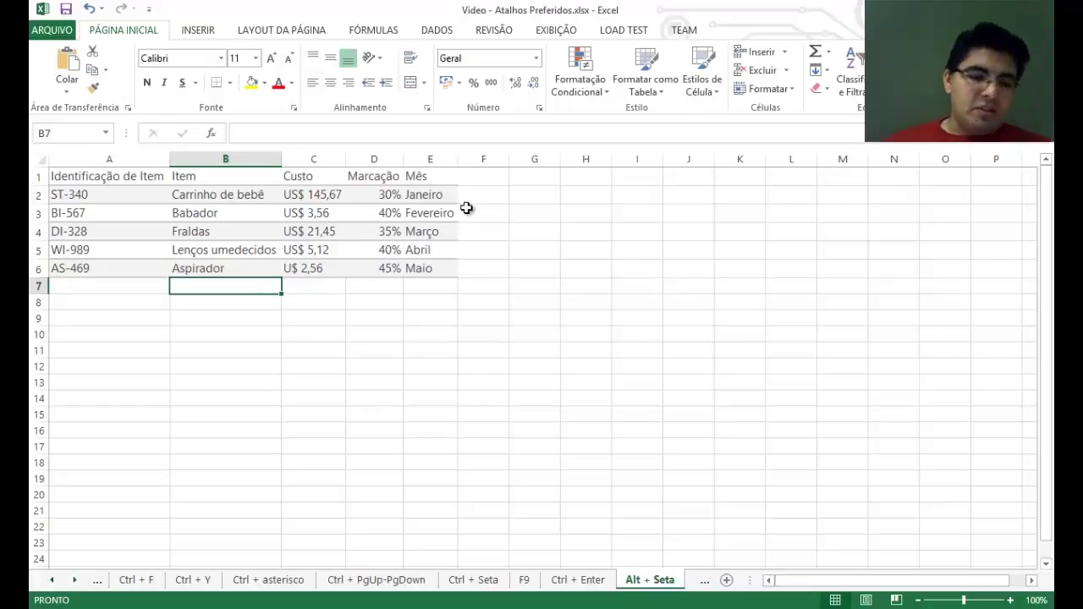
Browse the pick list of existing item names for B7, close it without choosing and move to C7
key(alt+Down)
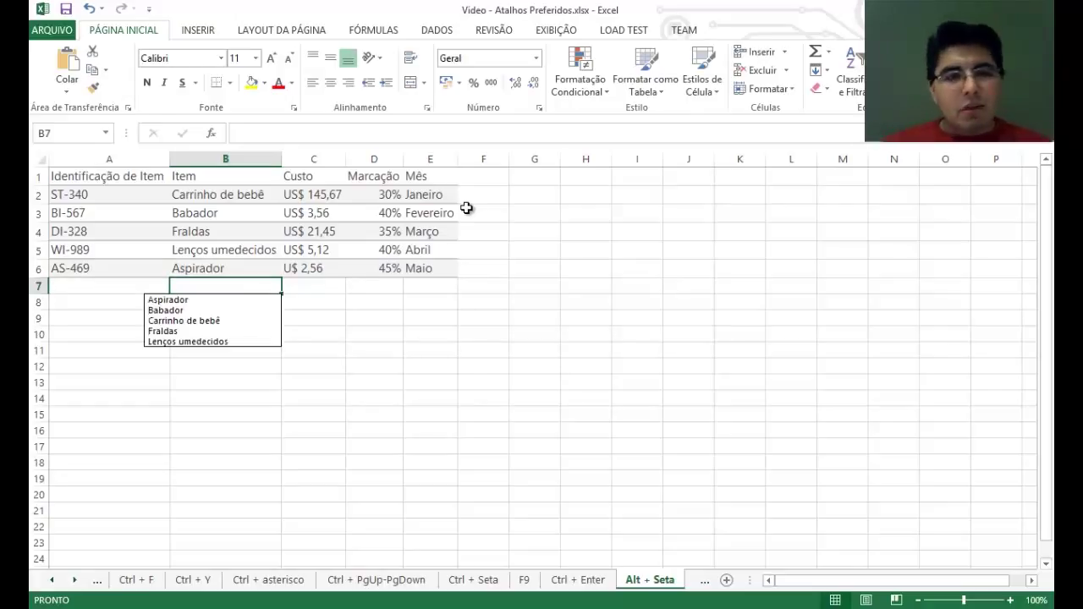
key(Down)
key(Down)
key(Down)
key(Down)
key(Down)
key(Up)
key(Up)
key(Up)
key(Up)
key(Escape)
key(Right)
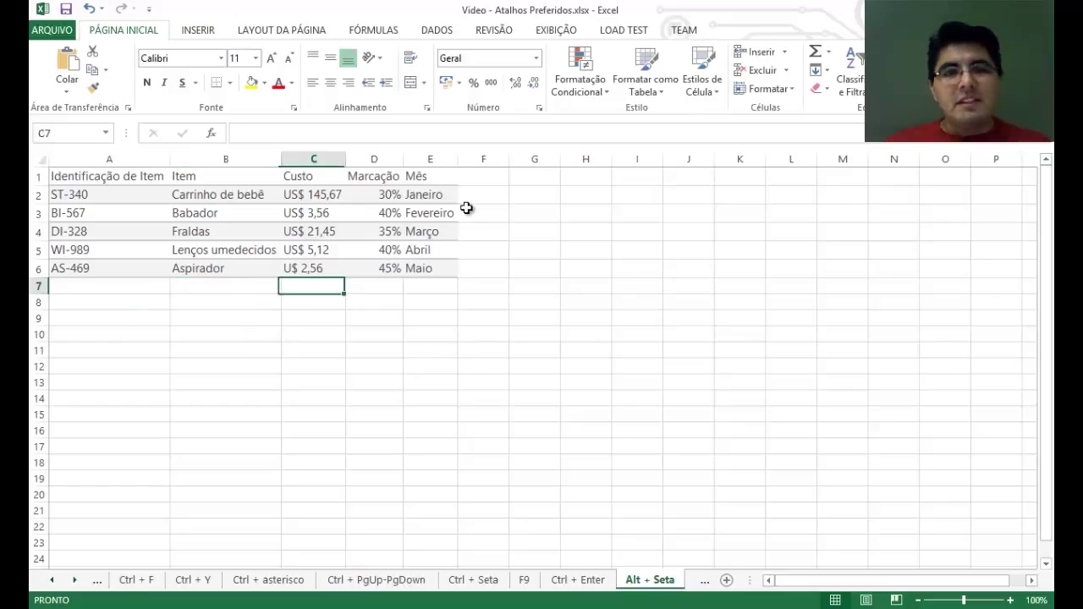
Check the pick lists for the cost, markup and month columns in C7, D7 and E7, closing each without choosing
key(alt+Down)
key(Down)
key(Down)
key(Escape)
key(Right)
key(alt+Down)
key(Escape)
key(Right)
key(alt+Down)
key(Escape)
Recheck the pick lists of D7 and C7 under the numeric columns and close them without choosing
key(Left)
key(alt+Down)
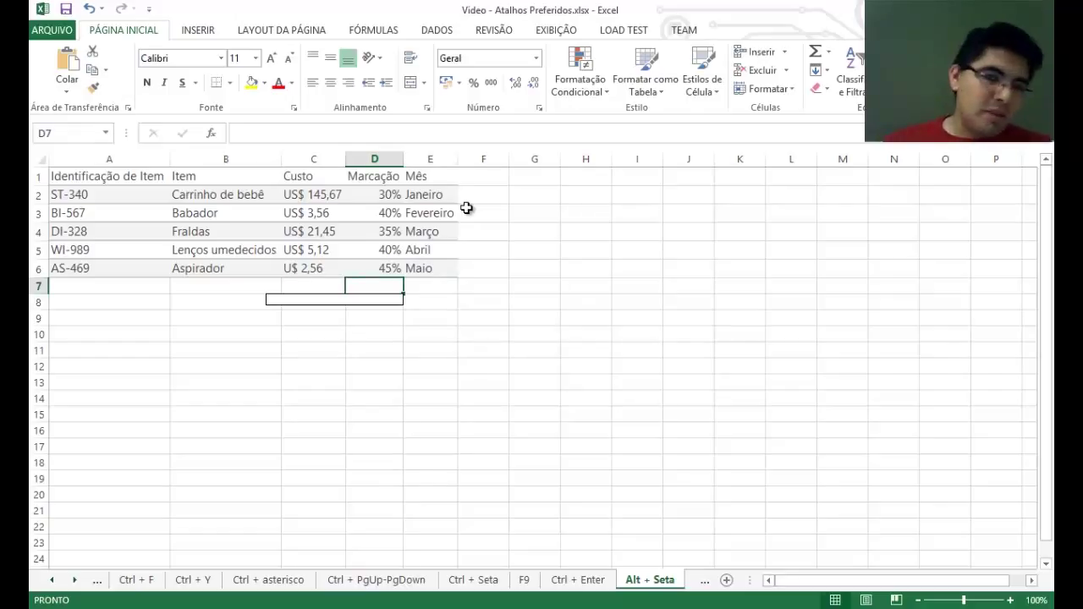
key(Escape)
key(Left)
key(alt+Down)
key(Escape)
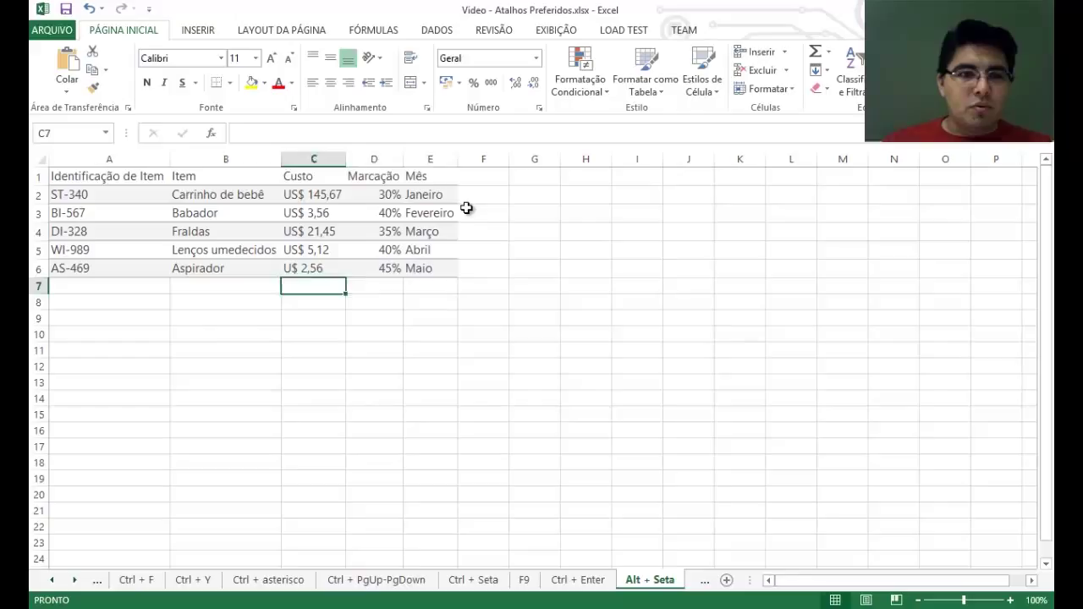
Display the pick list of months for E7 and of item identifications for A7, closing both without choosing
key(Right)
key(Right)
key(alt+Down)
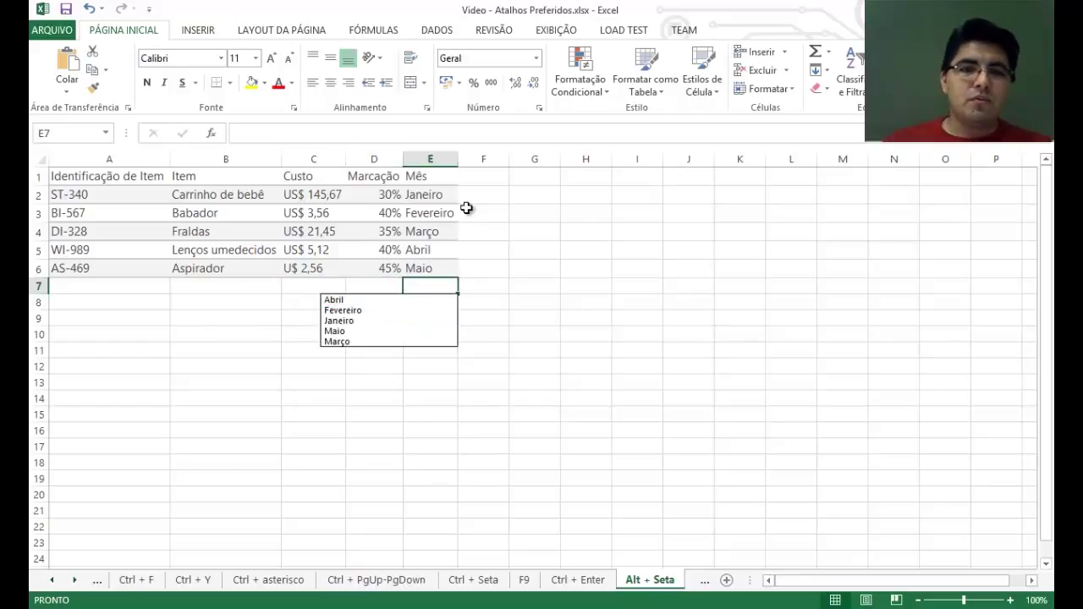
key(Escape)
key(Left)
key(Left)
key(Left)
key(Left)
key(alt+Down)
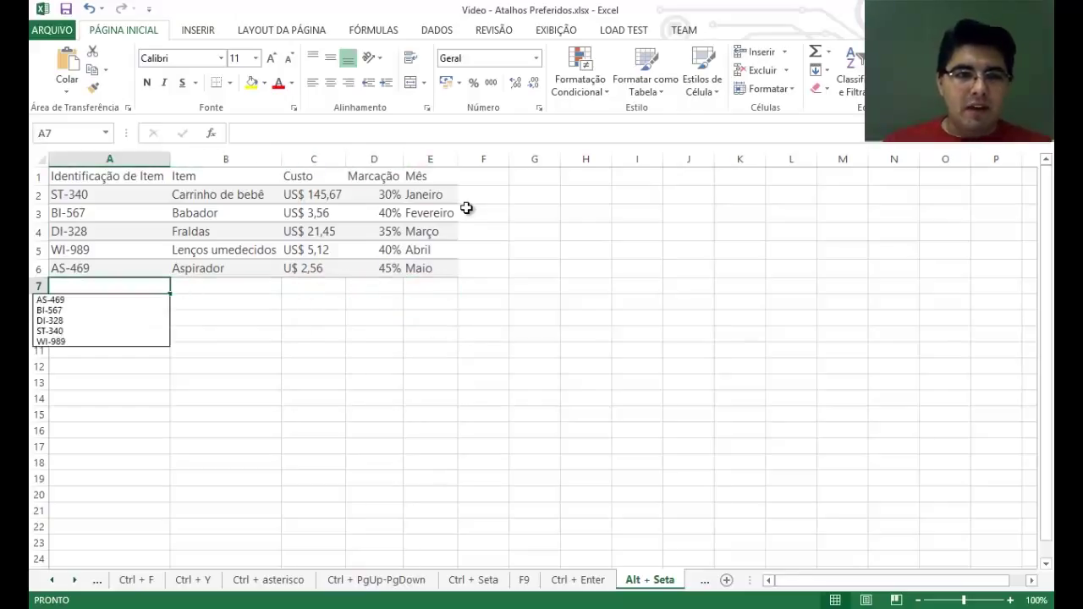
key(Escape)
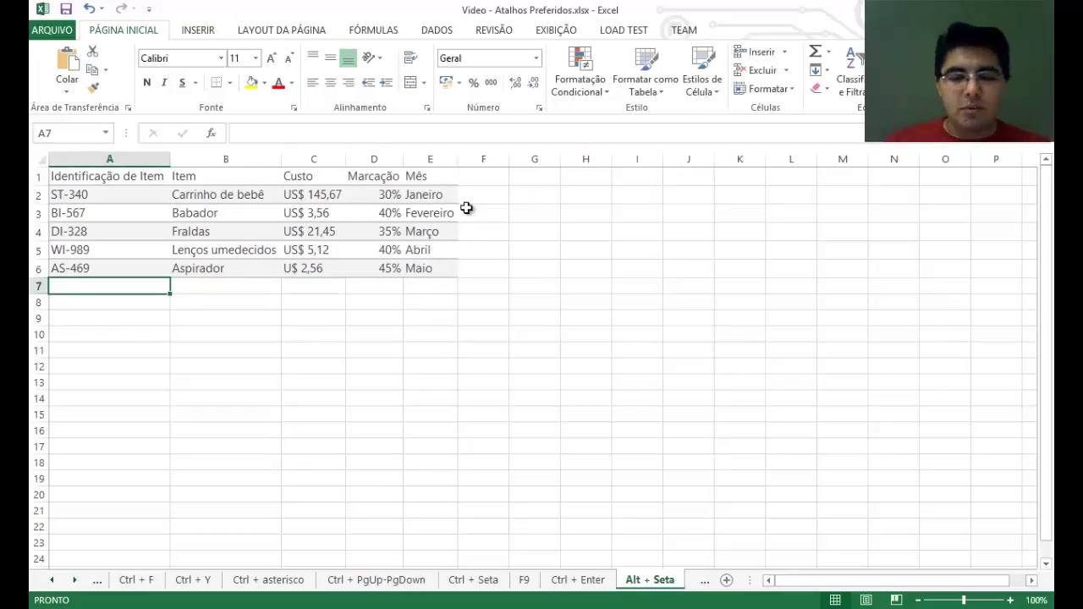
Enter CB-123 in cell A7 as a new item identification
text(CB)
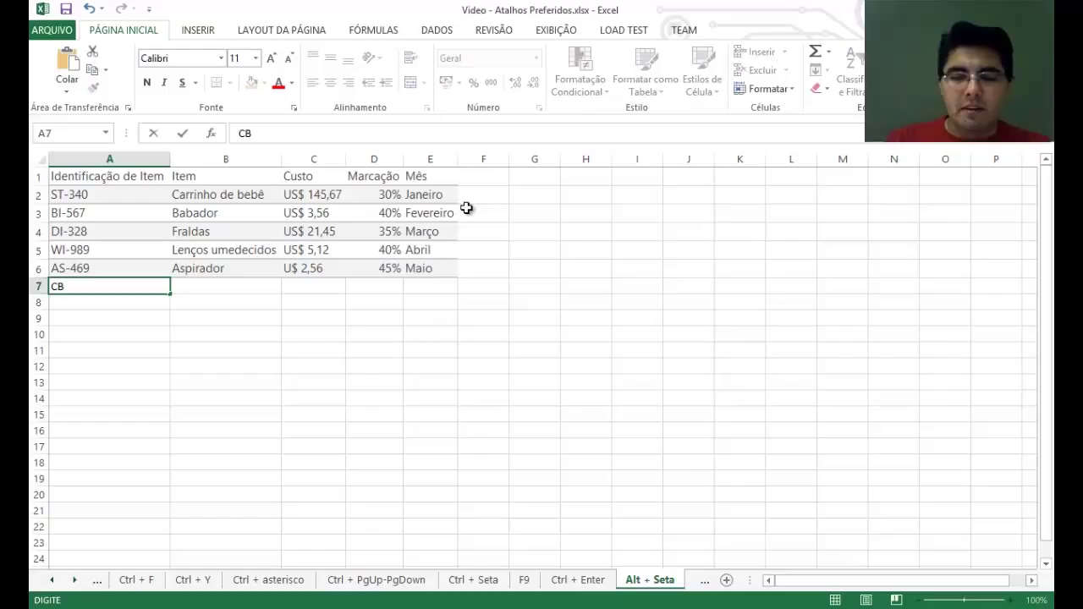
text(-123)
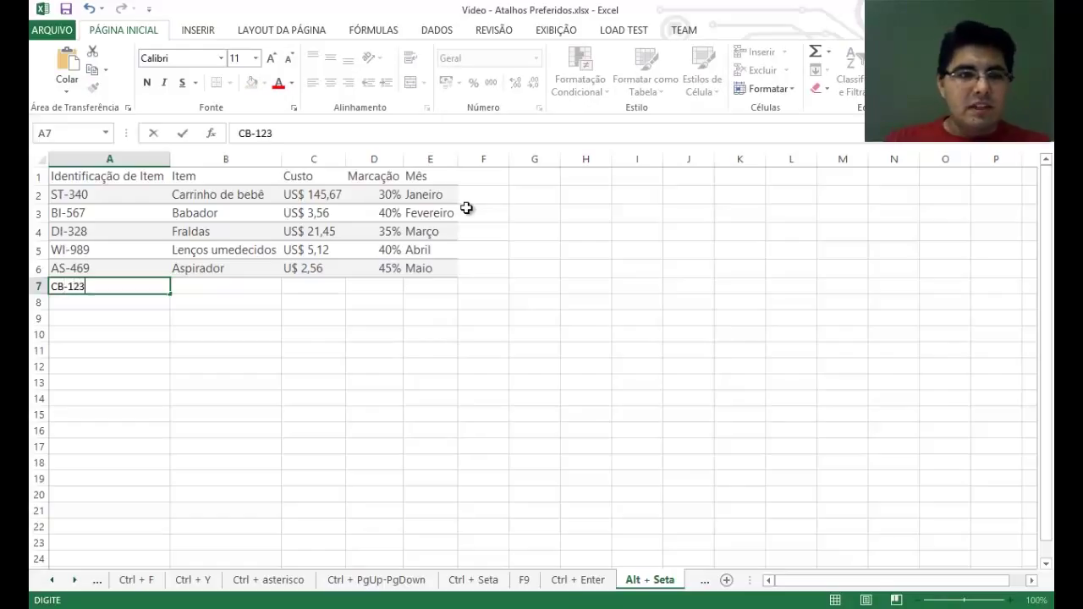
key(Return)
Browse up and down the pick list of item identifications for A8, including CB-123, and close it without choosing
key(alt+Down)
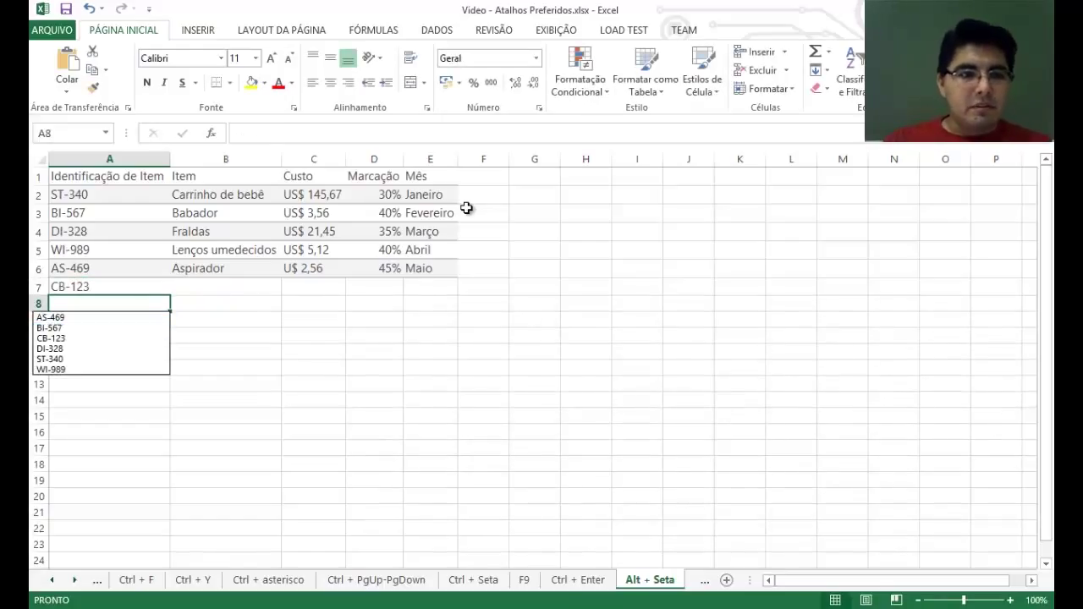
key(Up)
key(Up)
key(Up)
key(Up)
key(Up)
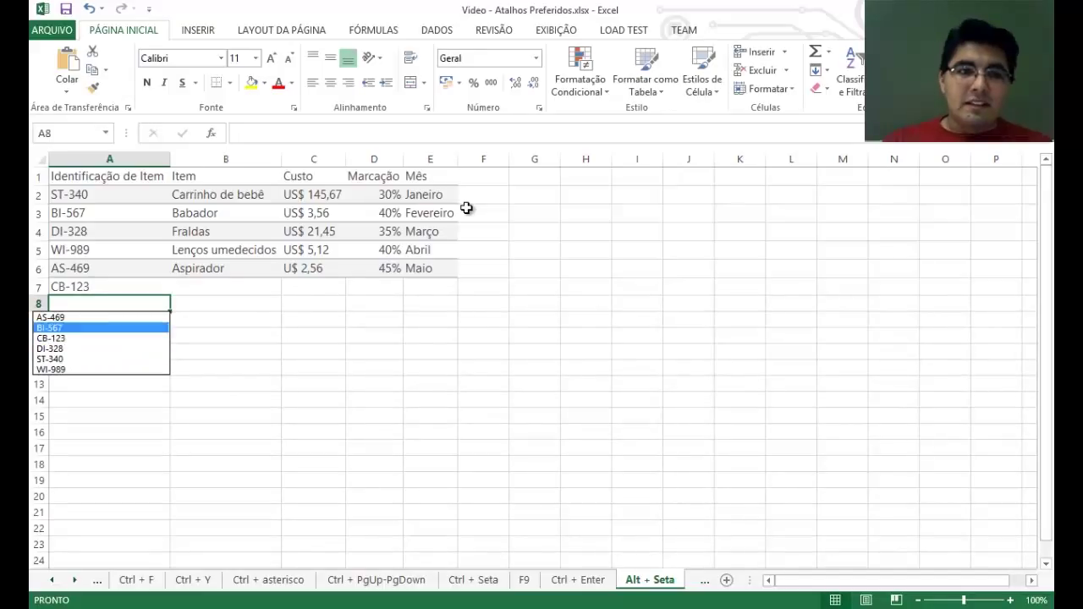
key(Down)
key(Down)
key(Down)
key(Down)
key(Down)
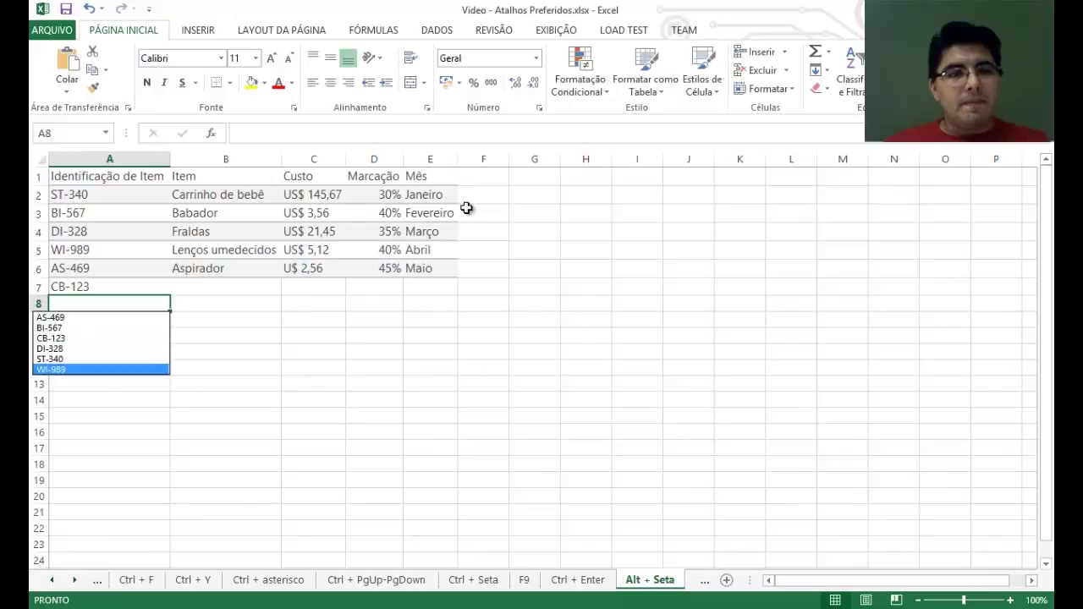
key(Escape)
Go to the Ctrl + G e Barra de nomes sheet, select range A1:Z100 through the Name Box and clear the selection at B3
key(ctrl+Page_Down)
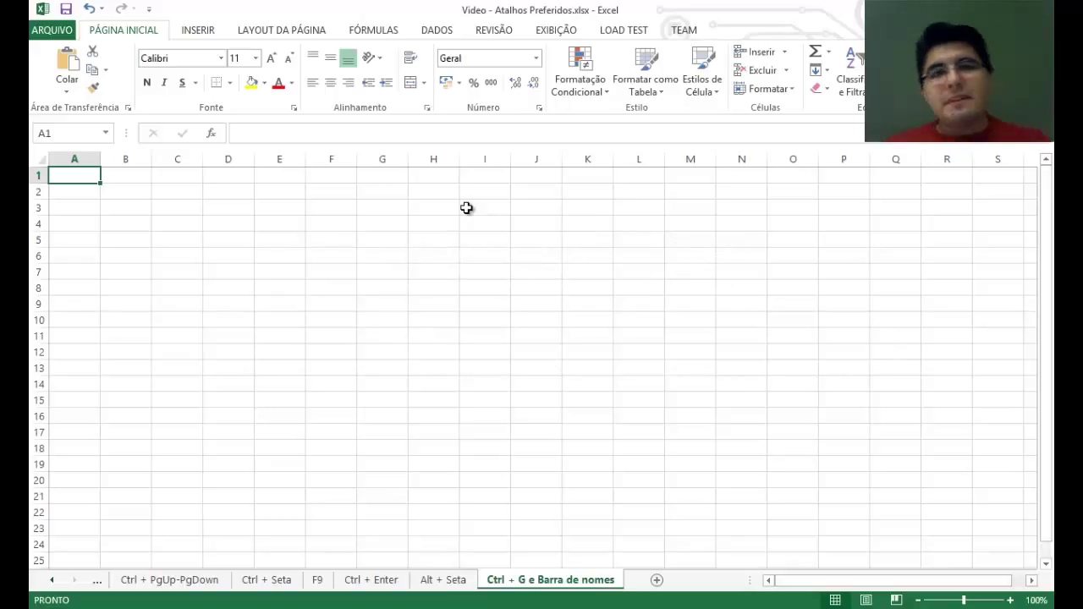
click(75, 132)
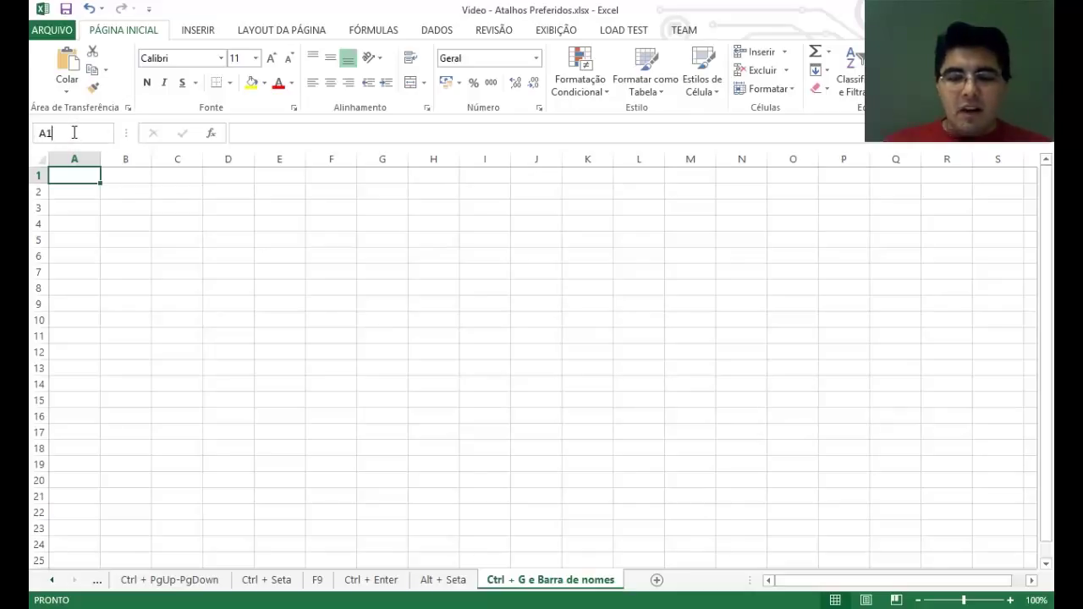
text(:)
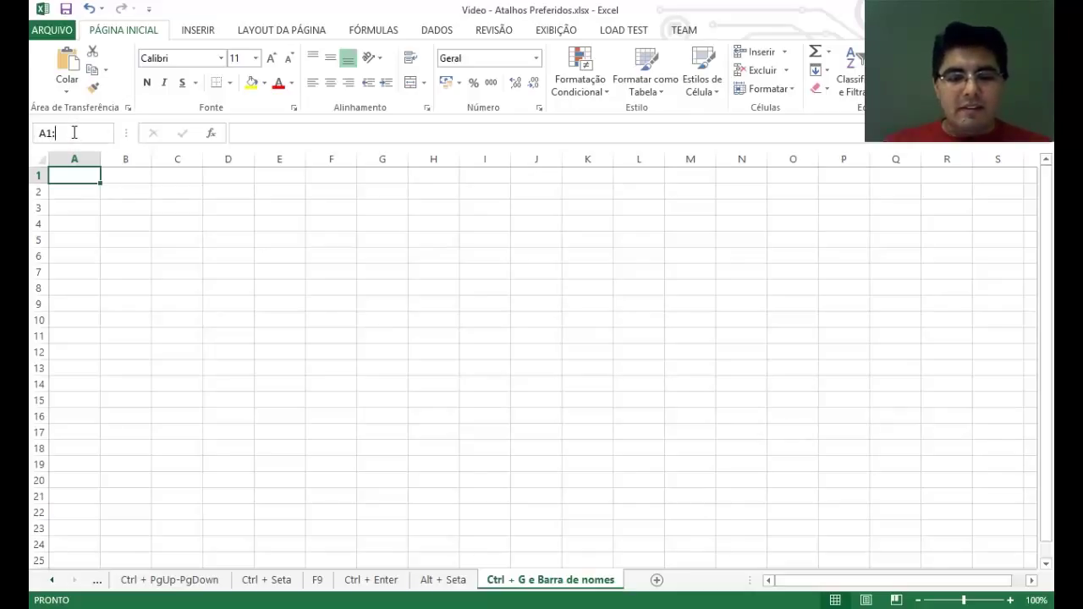
text(Z100)
key(Return)
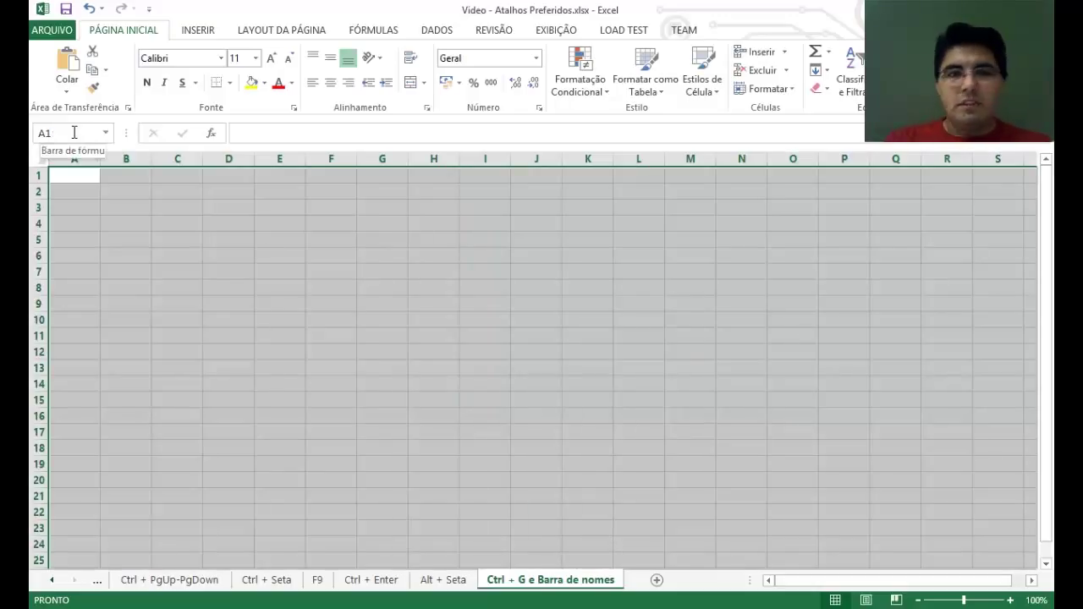
click(104, 209)
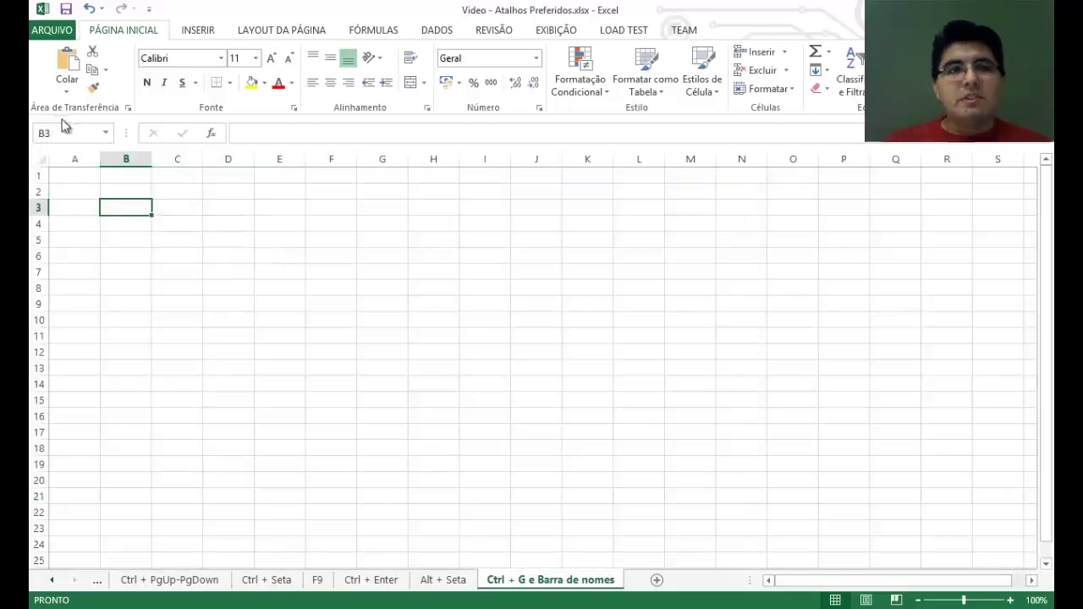
Starting from A1, select range A1:Z10000 with the Go To command and clear the selection at E8
click(77, 175)
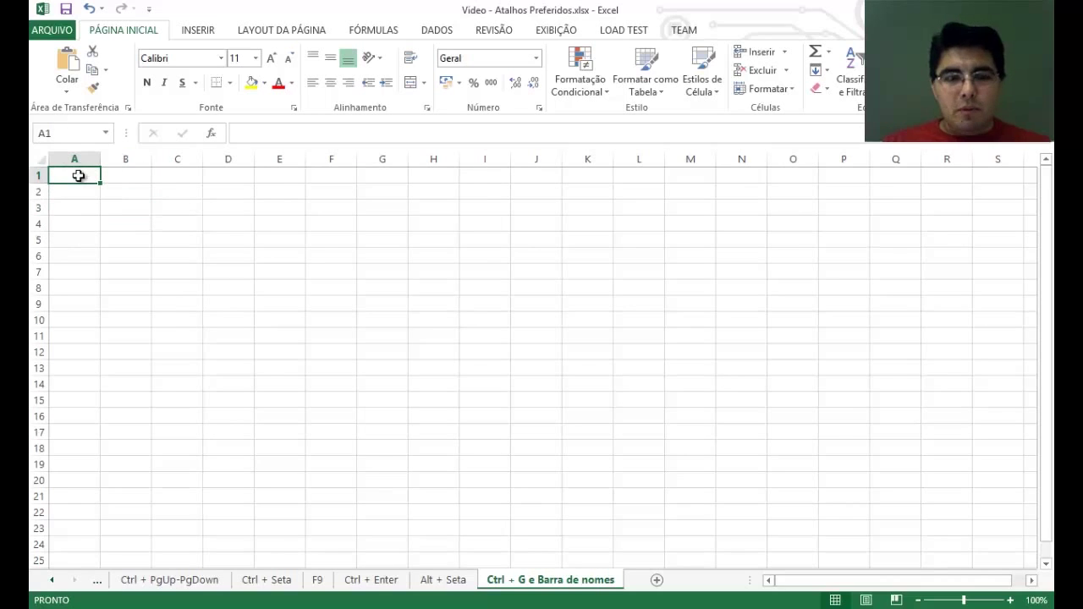
key(ctrl+g)
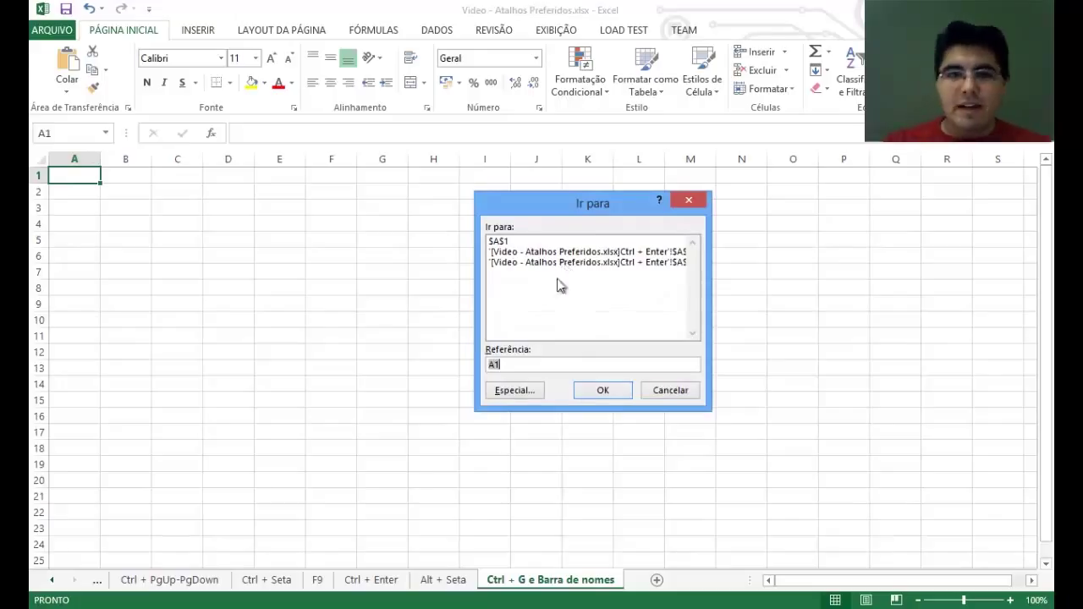
click(542, 361)
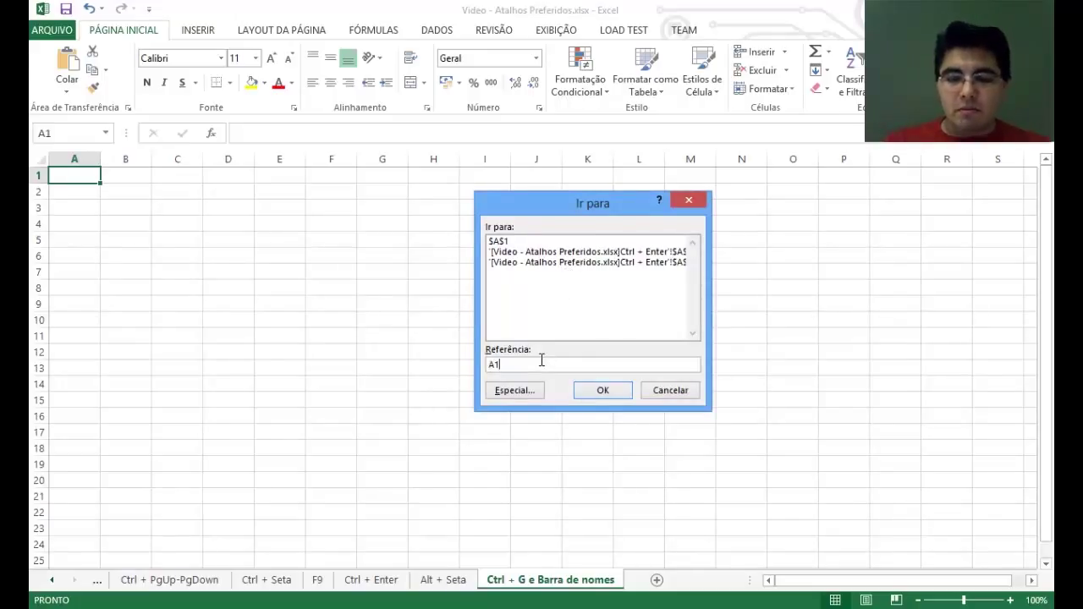
text(:Z10000)
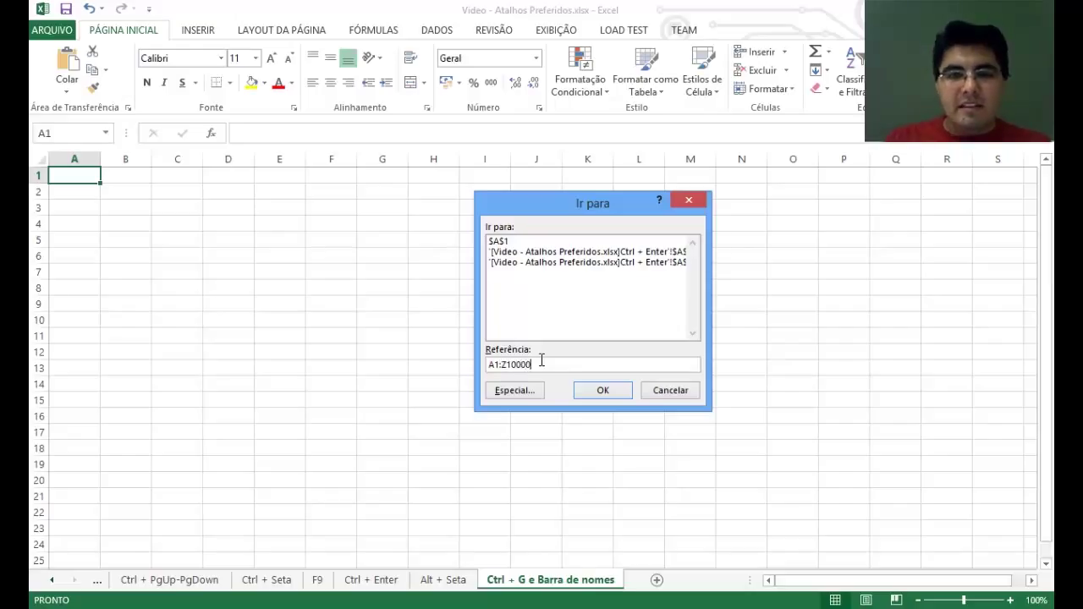
key(Return)
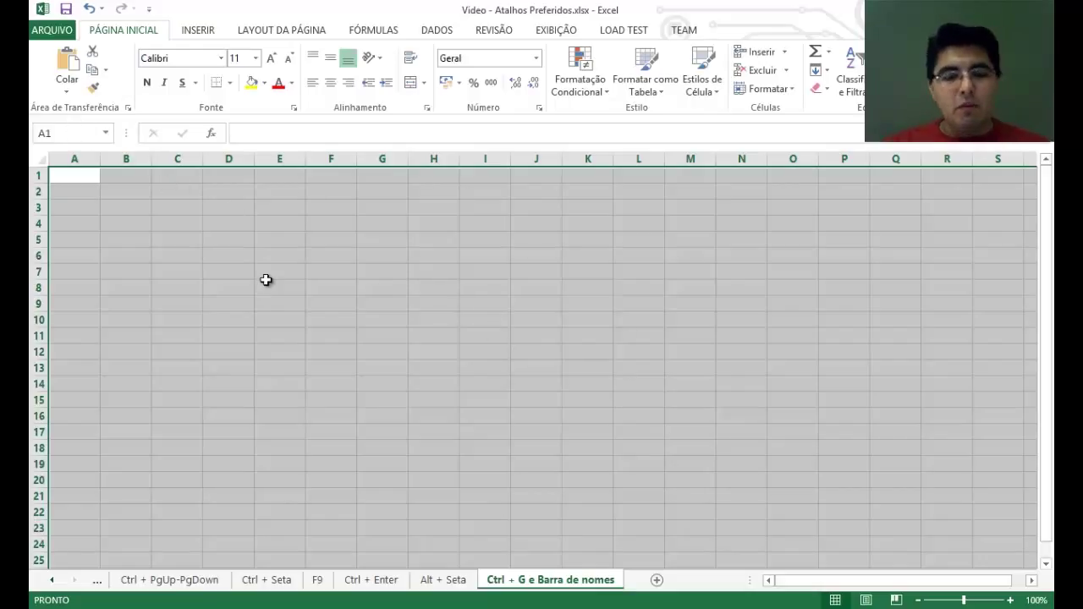
click(303, 285)
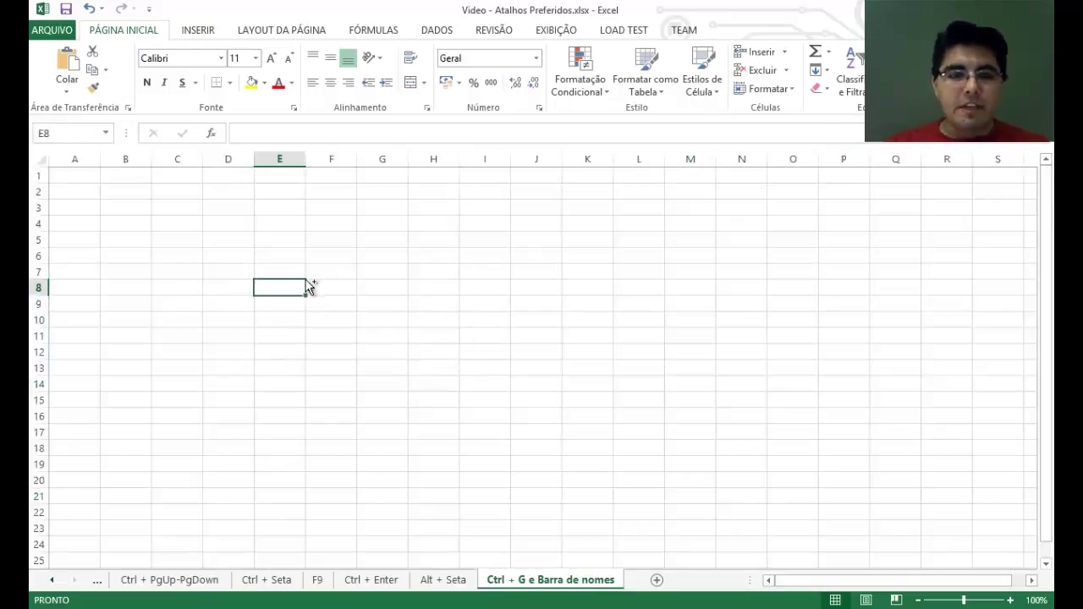
Jump to cell Z10000 with the Go To command and return to A1 the same way
key(ctrl+g)
key(Right)
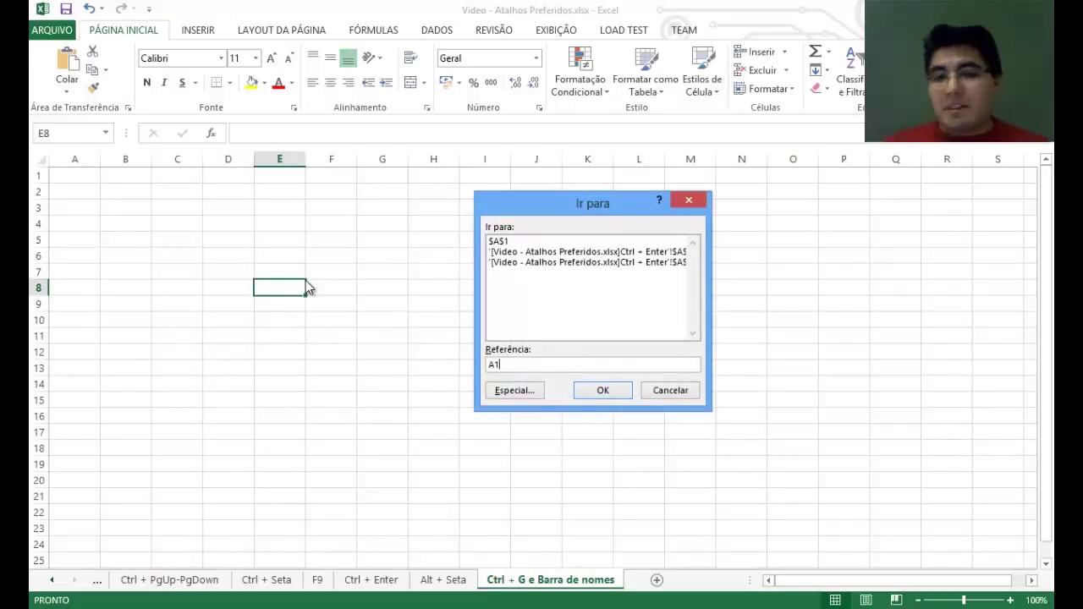
key(BackSpace)
key(BackSpace)
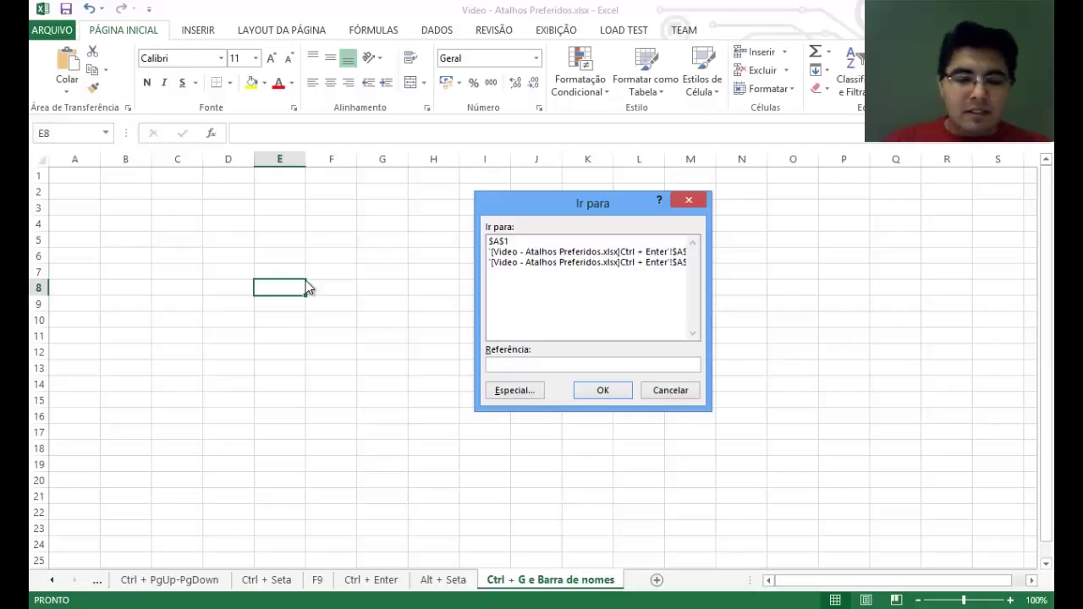
text(Z10000)
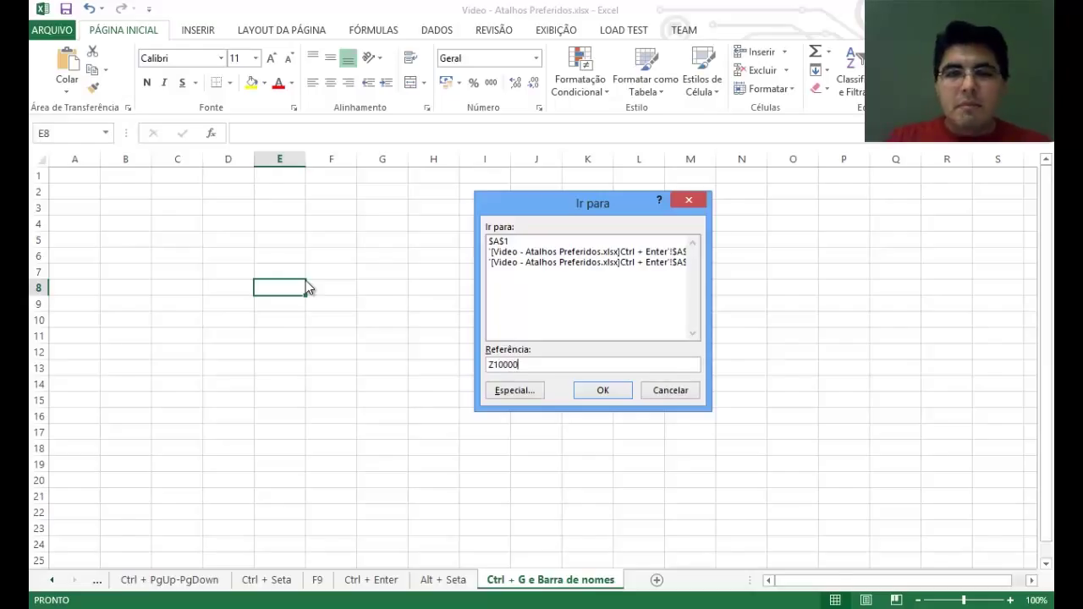
key(Return)
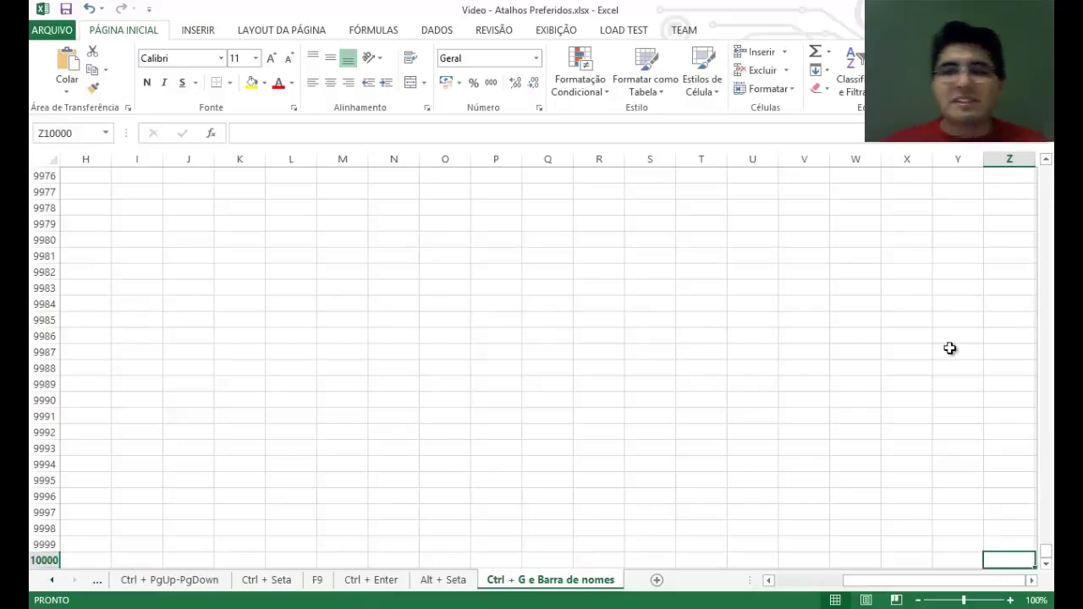
key(ctrl+g)
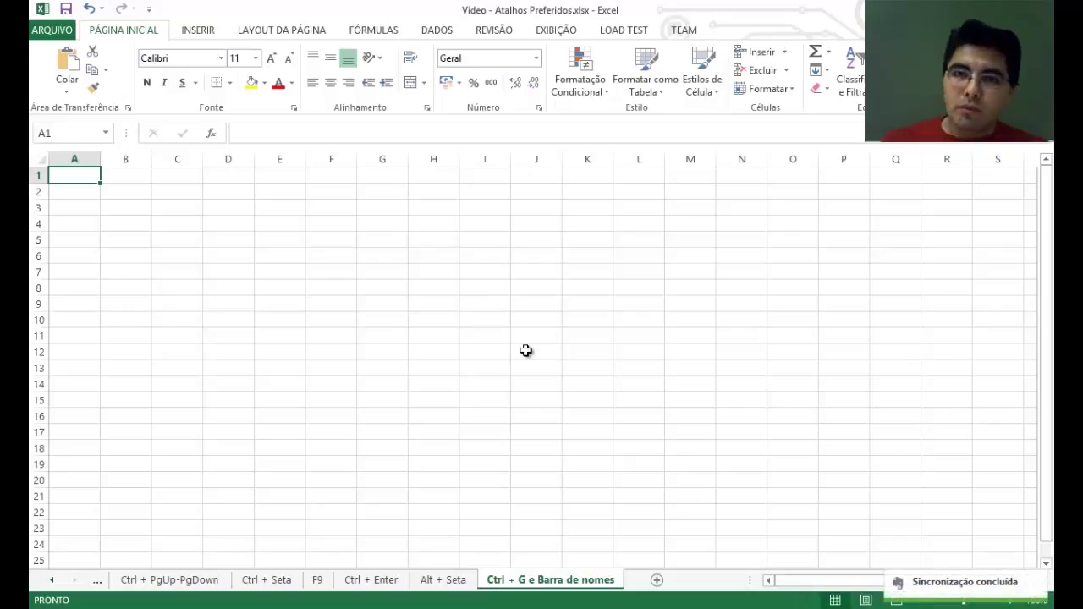
Move back through the preceding sheets to the Ctrl + asterisco sheet
key(ctrl+Page_Up)
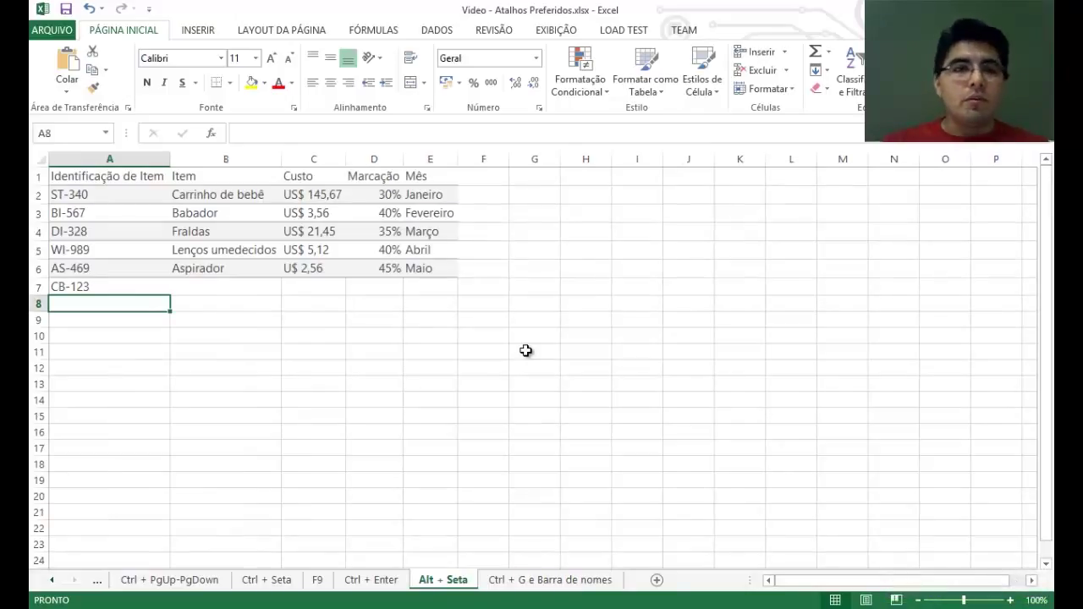
key(ctrl+Page_Up)
key(ctrl+Page_Up)
key(ctrl+Page_Up)
key(ctrl+Page_Up)
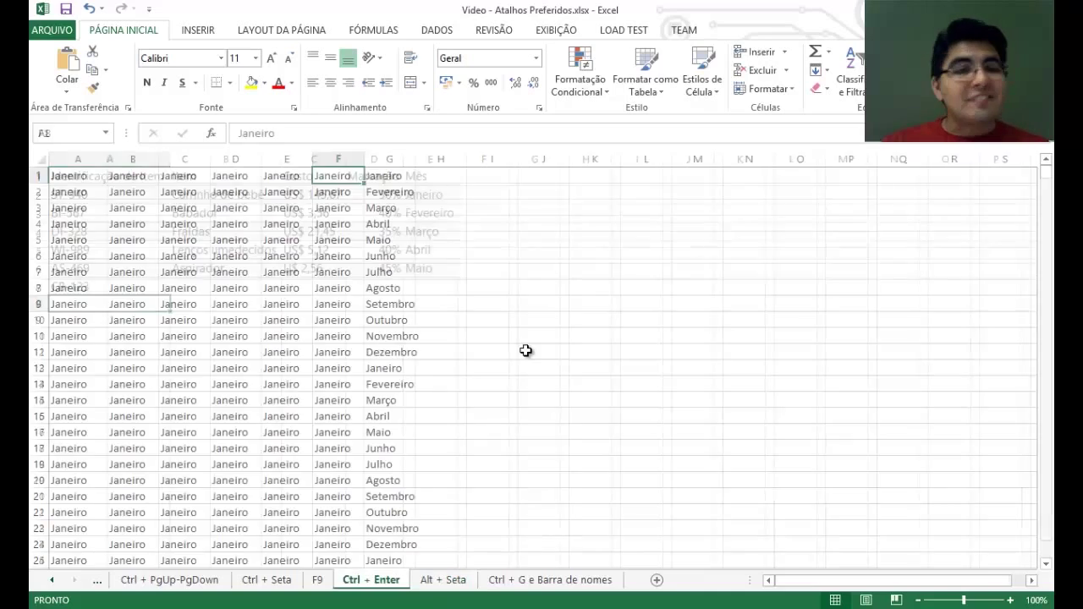
key(ctrl+Page_Up)
key(ctrl+Page_Up)
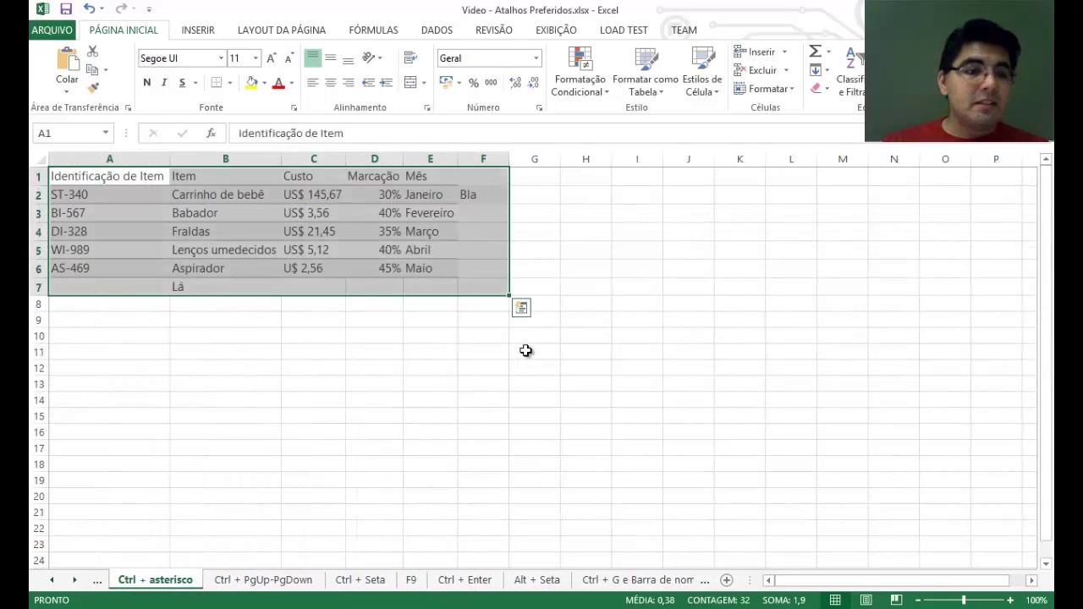